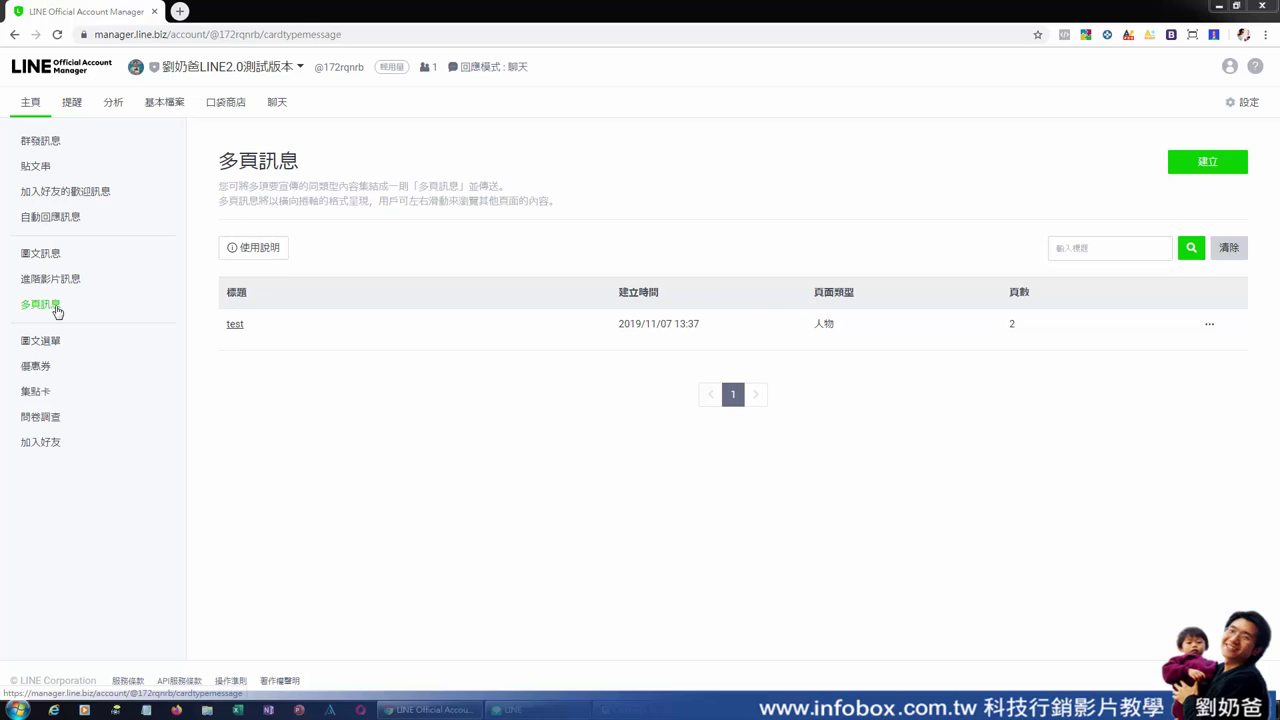
# Create a new broadcast message (群發訊息) and attach the saved multi-page message "test" as its content
pyautogui.click(41, 145)
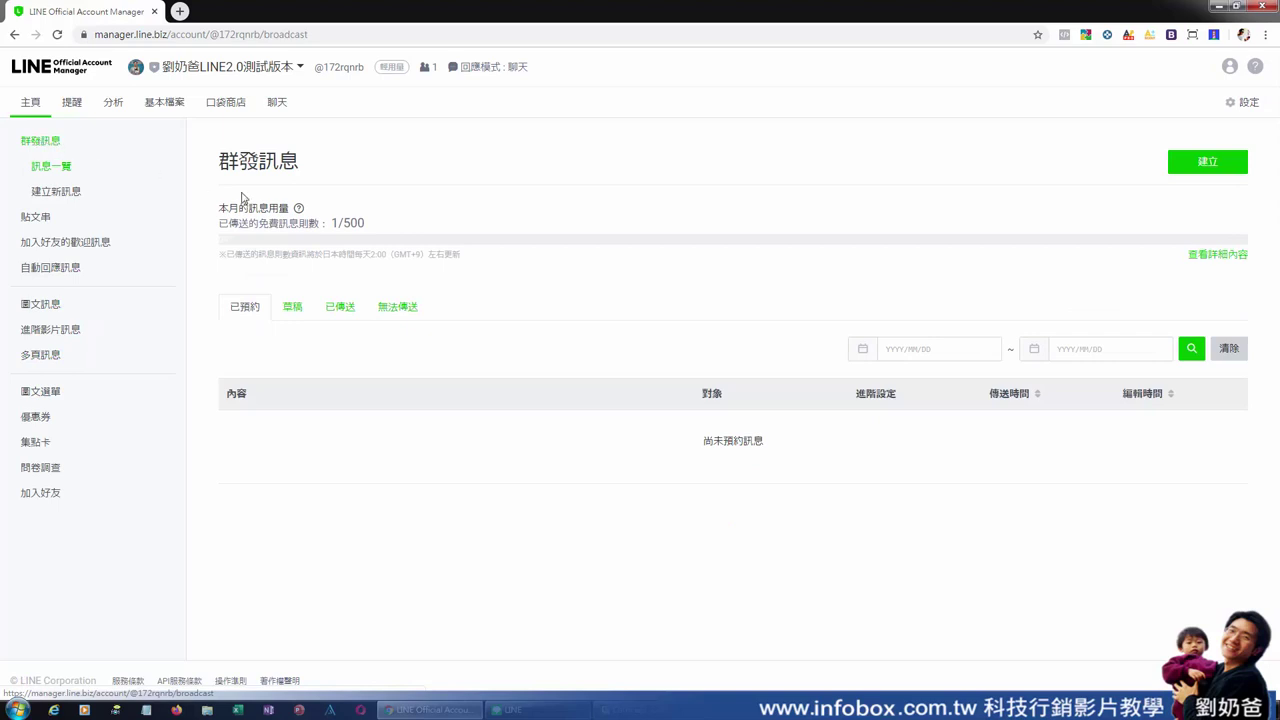
pyautogui.click(1195, 161)
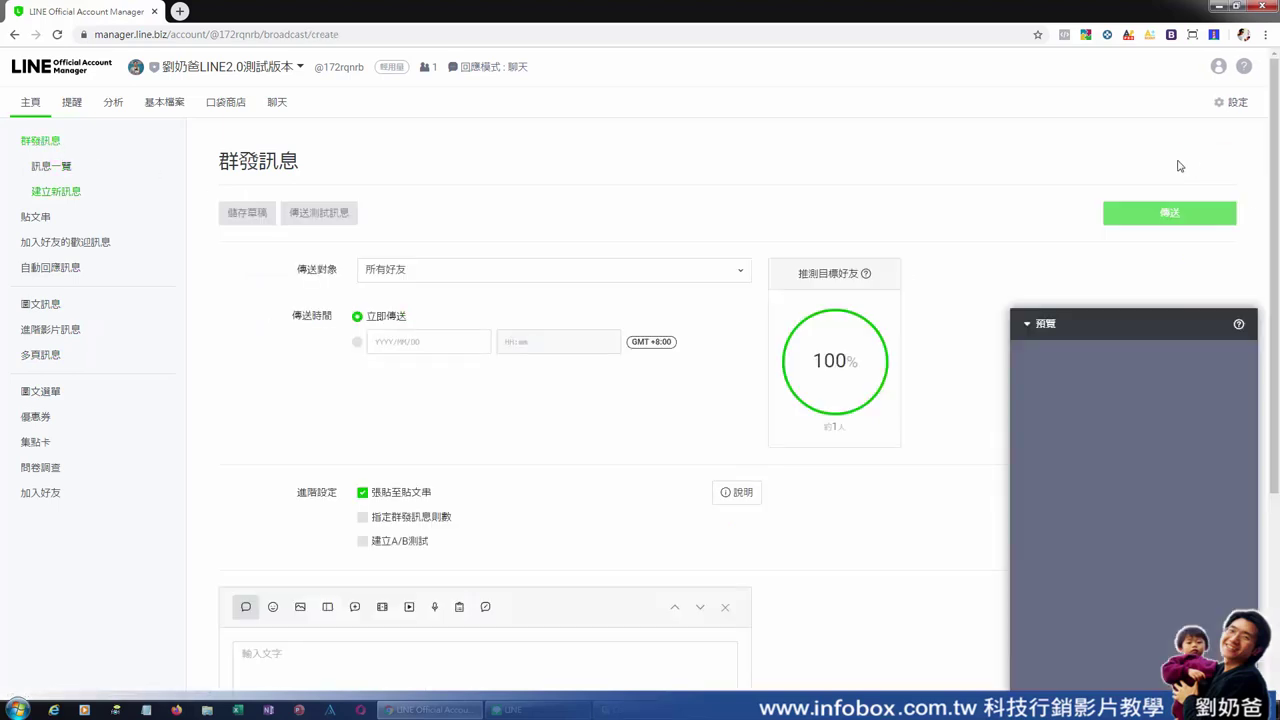
pyautogui.scroll(-3, 418, 494)
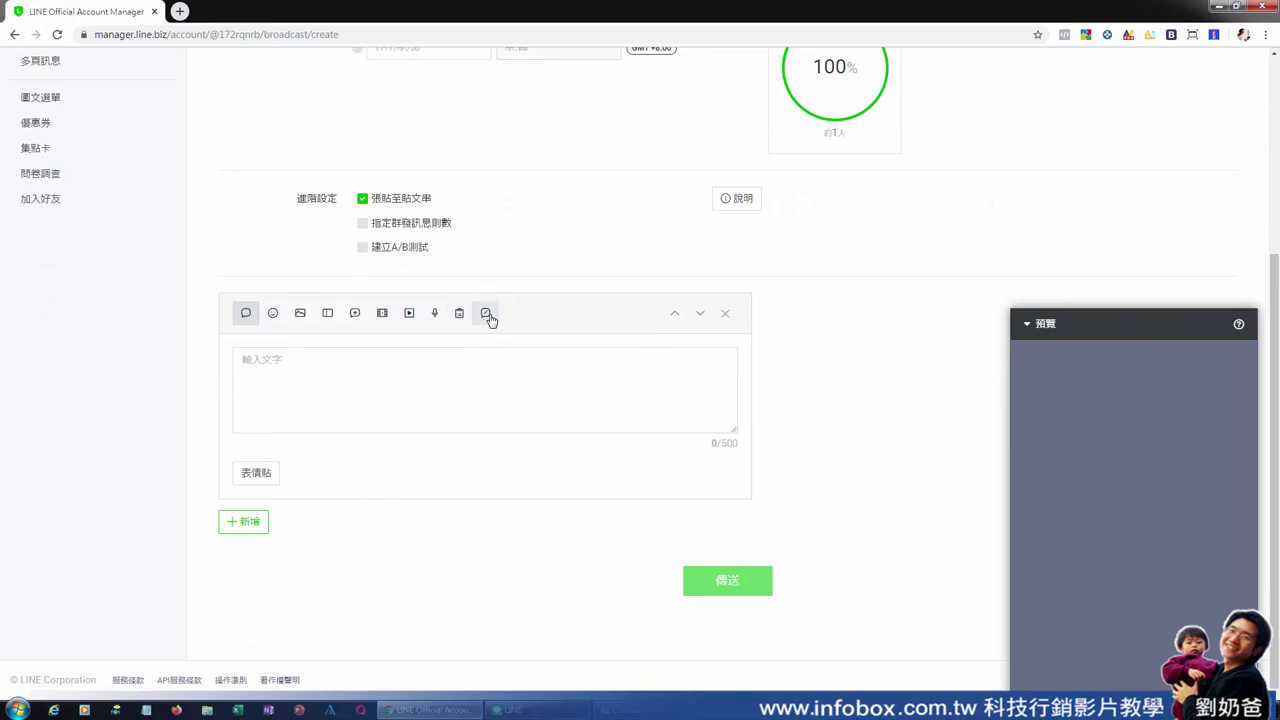
pyautogui.click(486, 314)
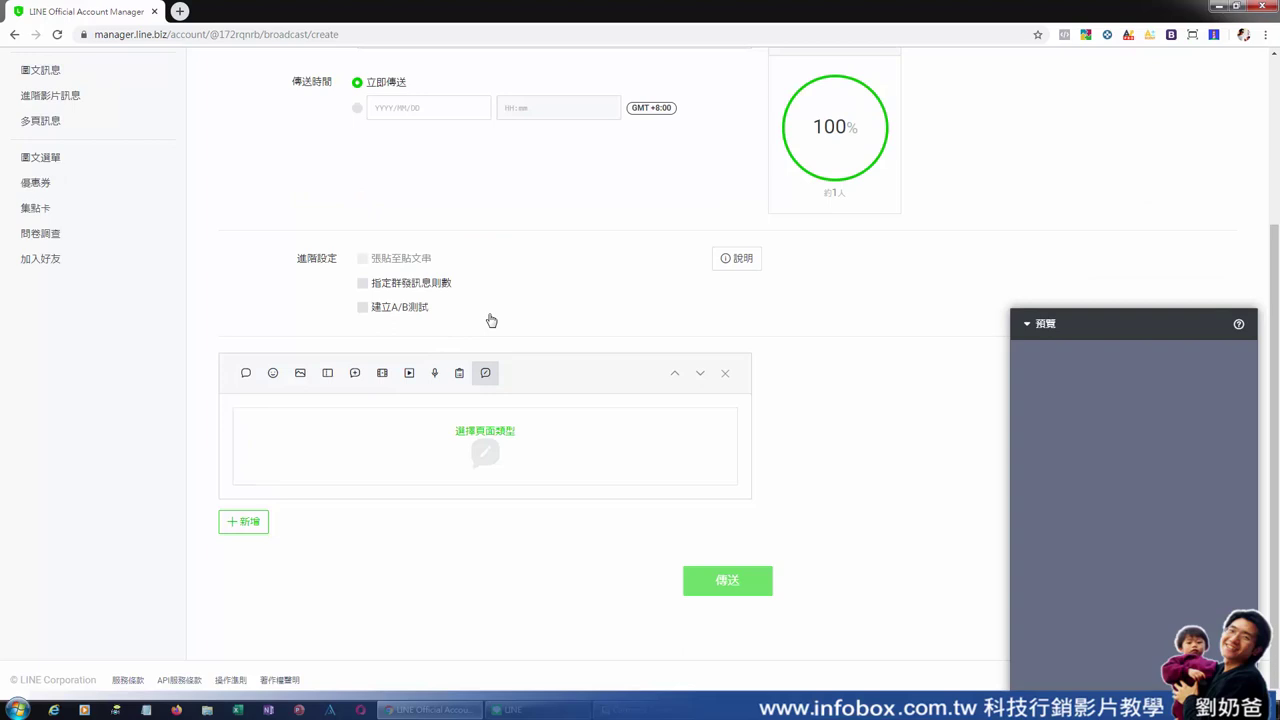
pyautogui.click(491, 436)
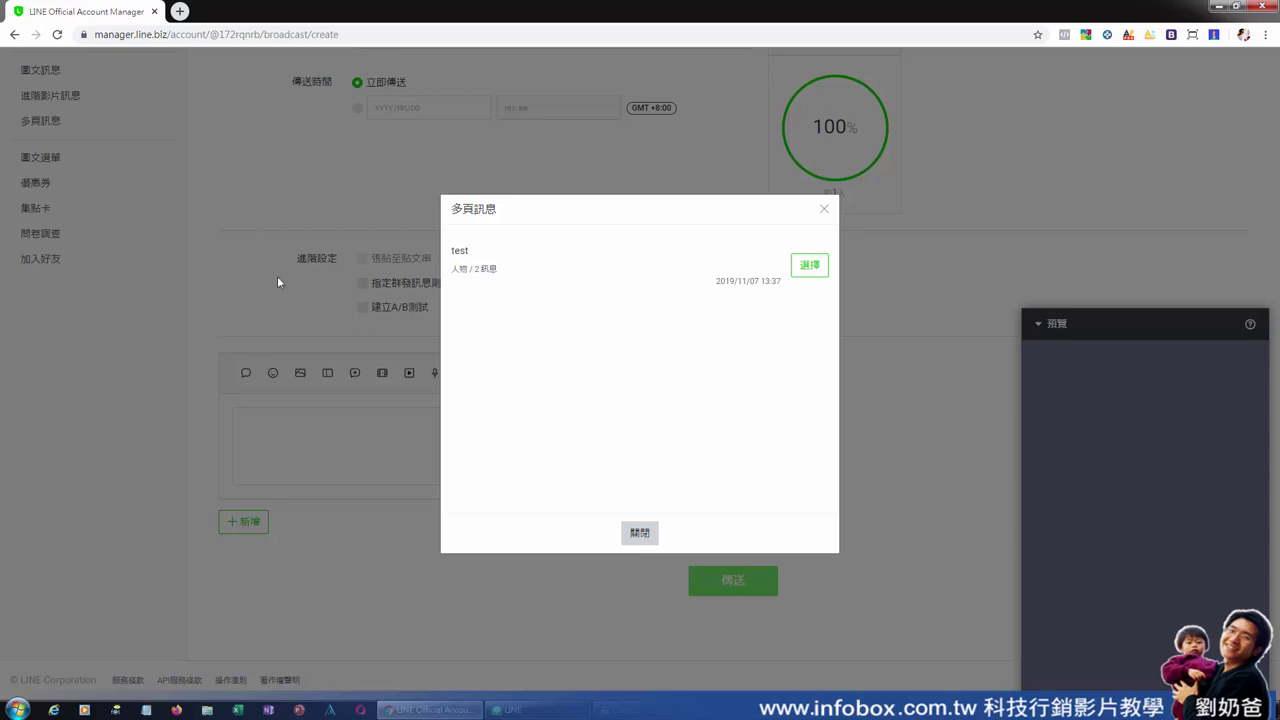
pyautogui.click(810, 266)
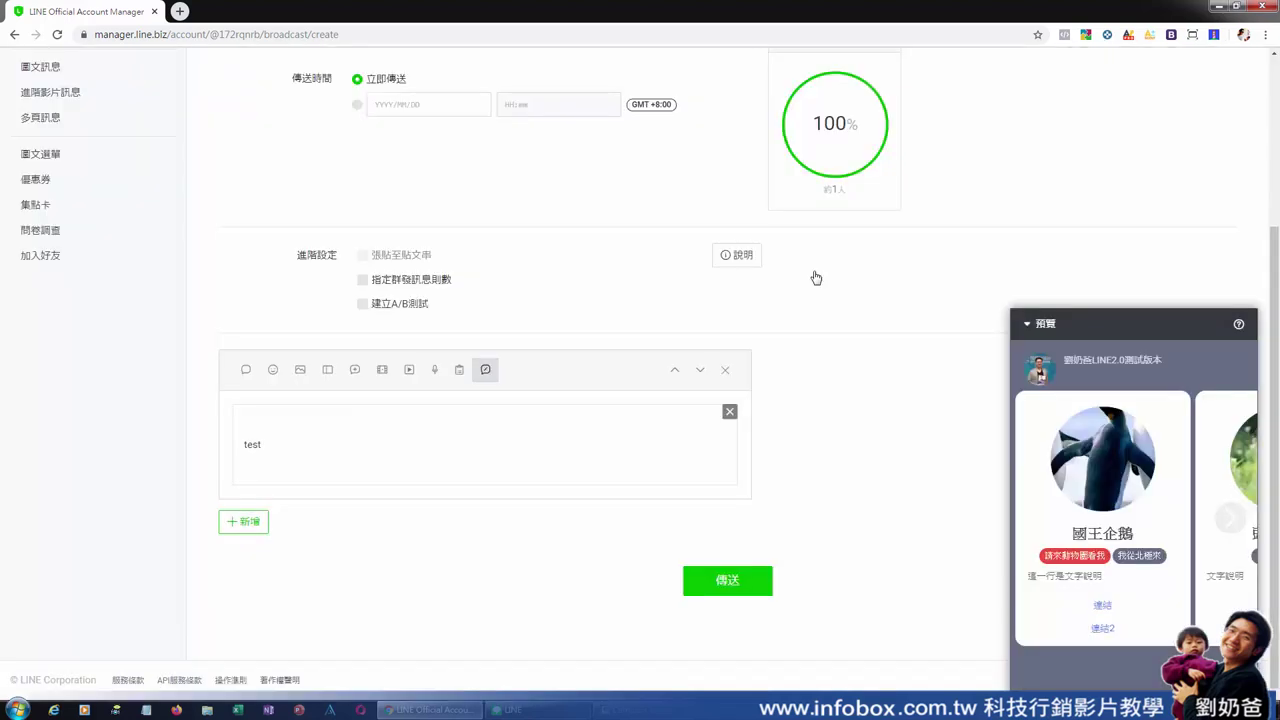
# Browse back and forth through the cards in the broadcast preview, then collapse the preview
pyautogui.moveTo(1164, 336); pyautogui.dragTo(1040, 294)
pyautogui.click(1233, 520)
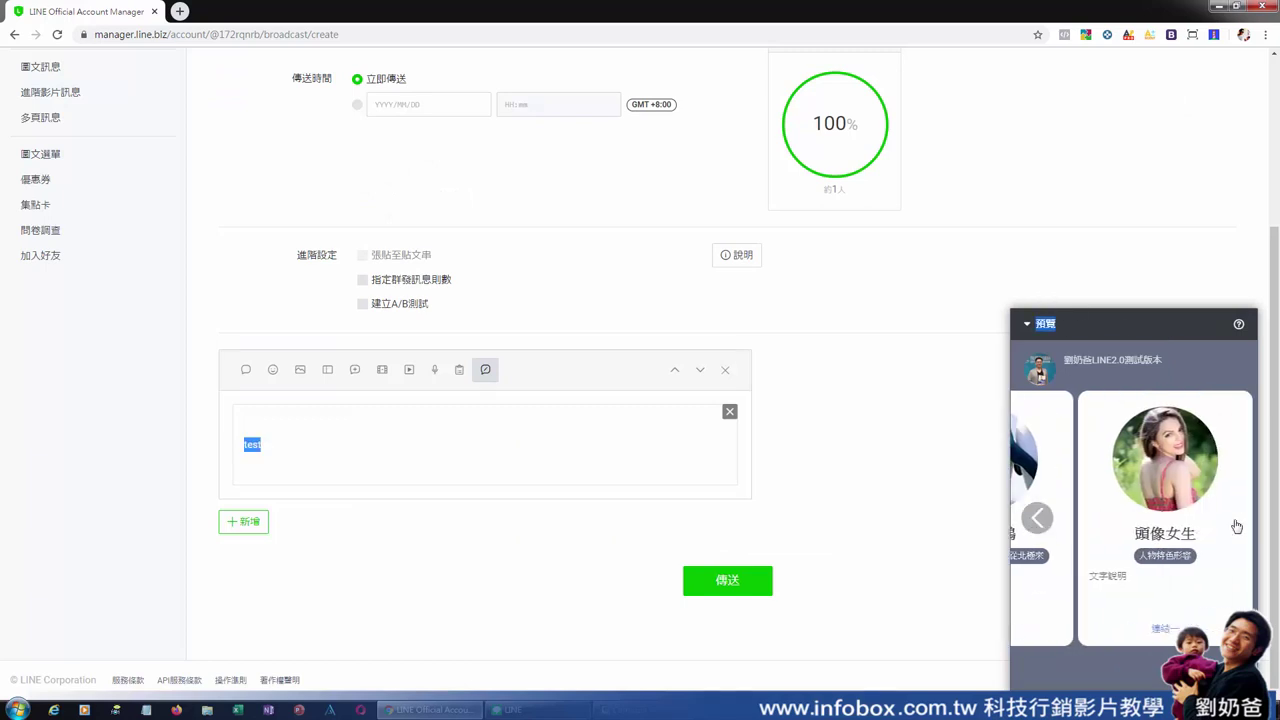
pyautogui.click(1037, 520)
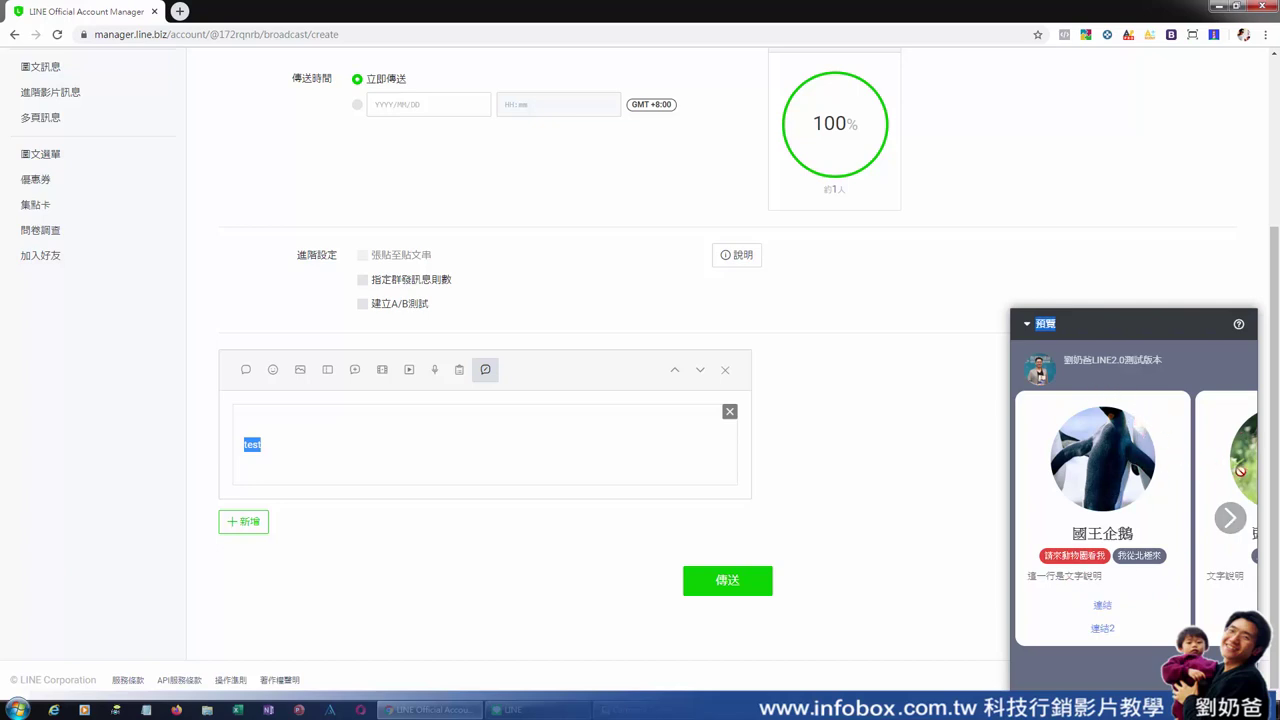
pyautogui.click(1232, 520)
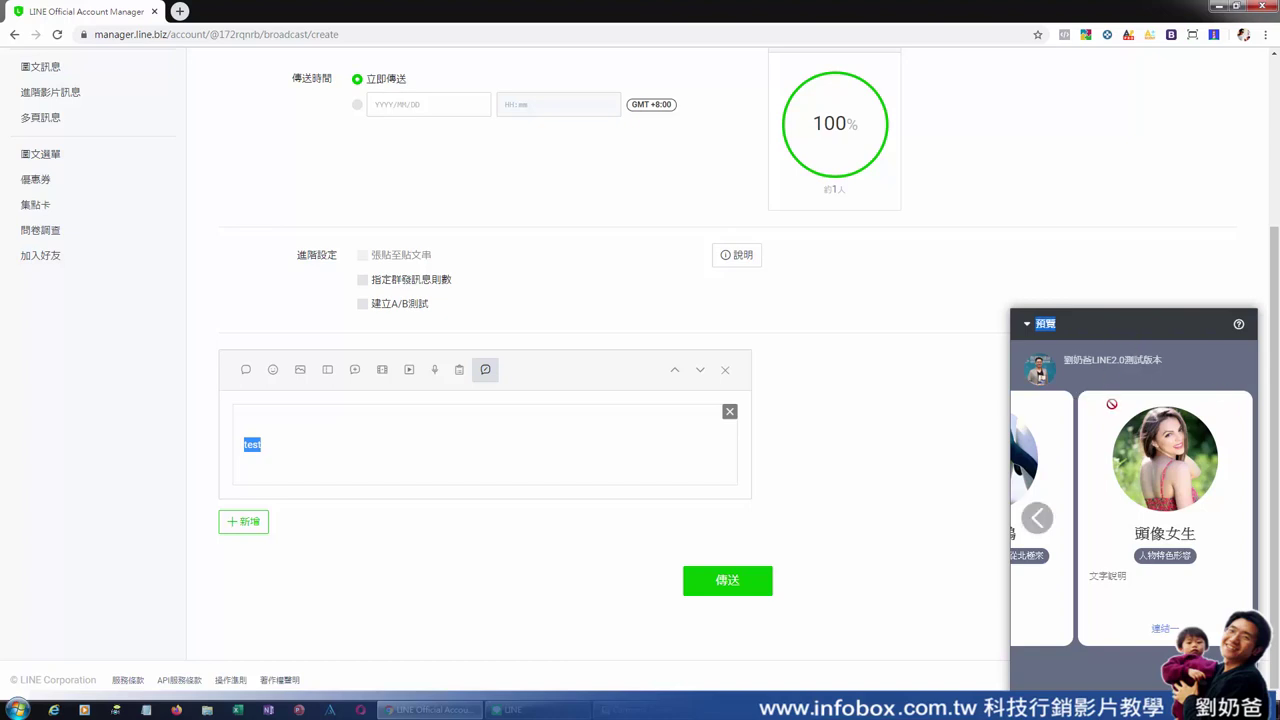
pyautogui.click(1026, 327)
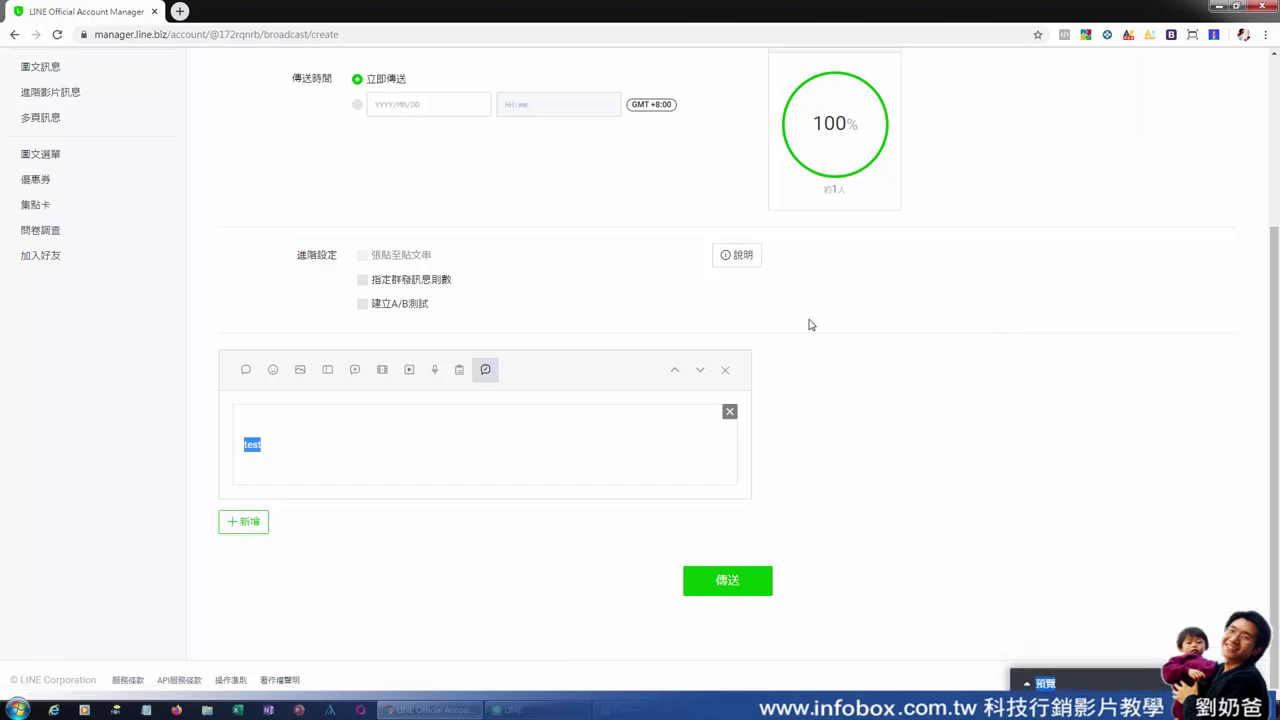
# Leave the broadcast without saving it and open a new timeline post (貼文串) to view its content types
pyautogui.scroll(3, 265, 391)
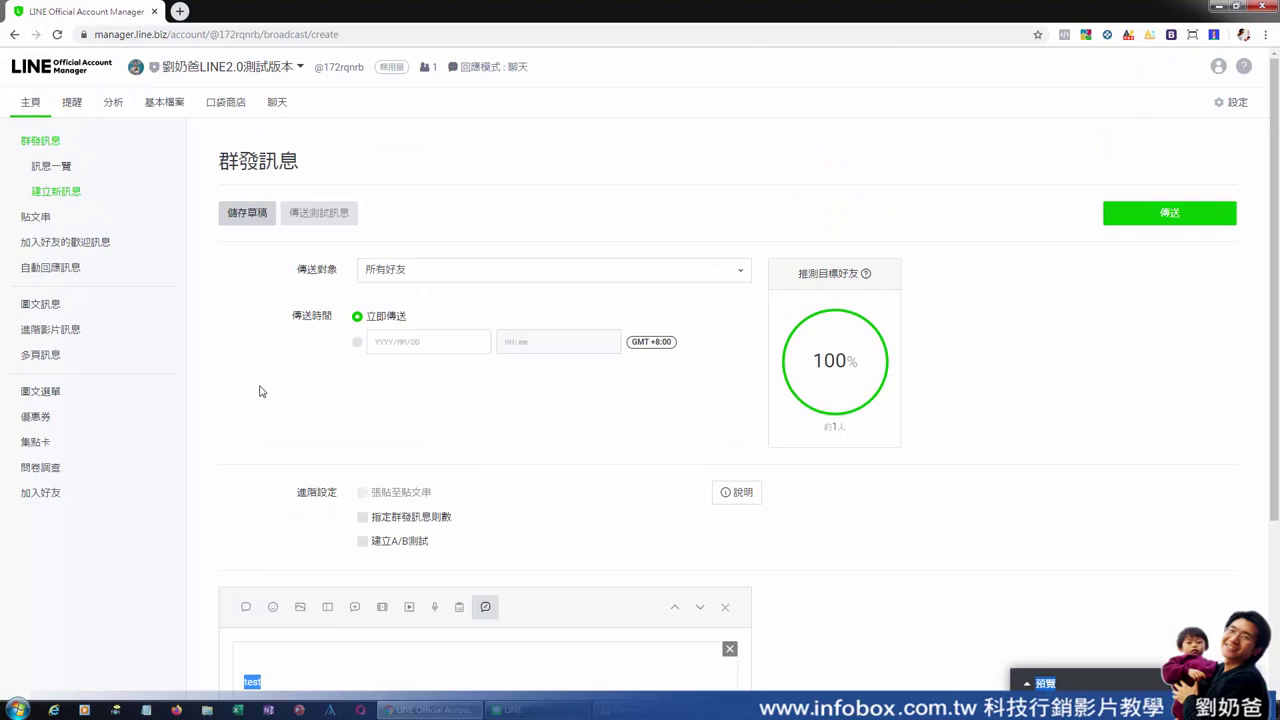
pyautogui.click(38, 217)
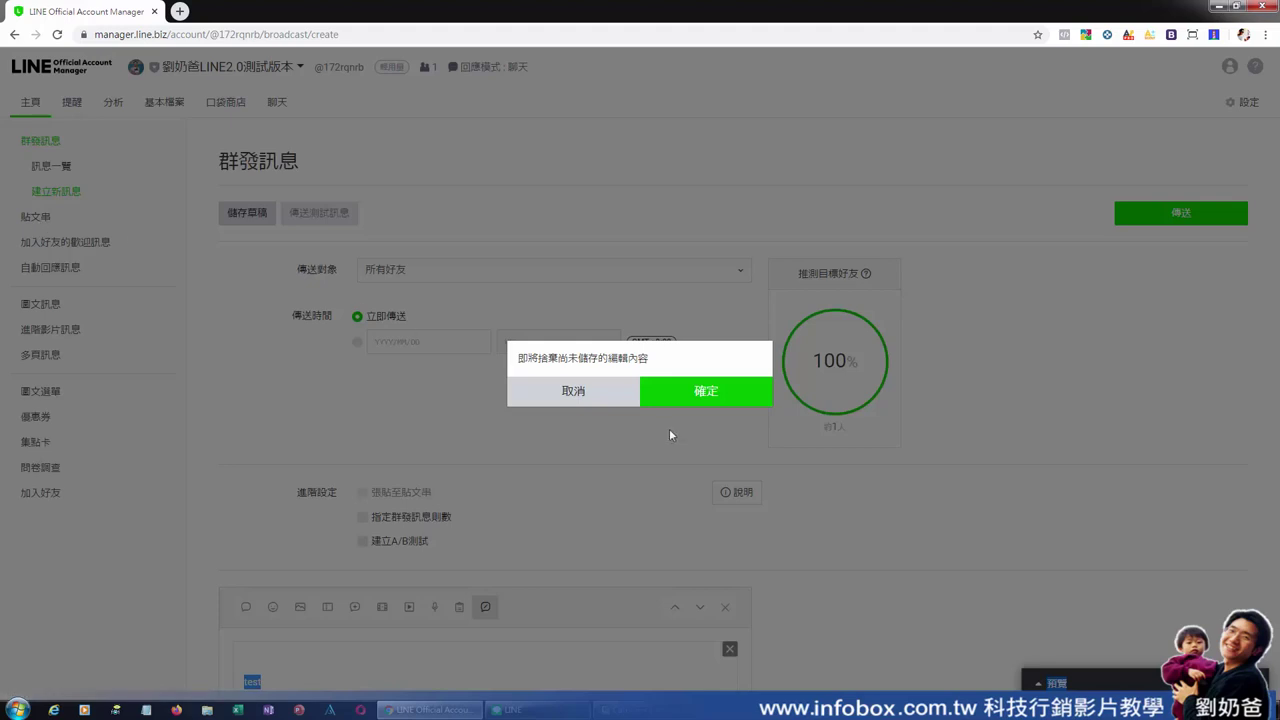
pyautogui.click(694, 396)
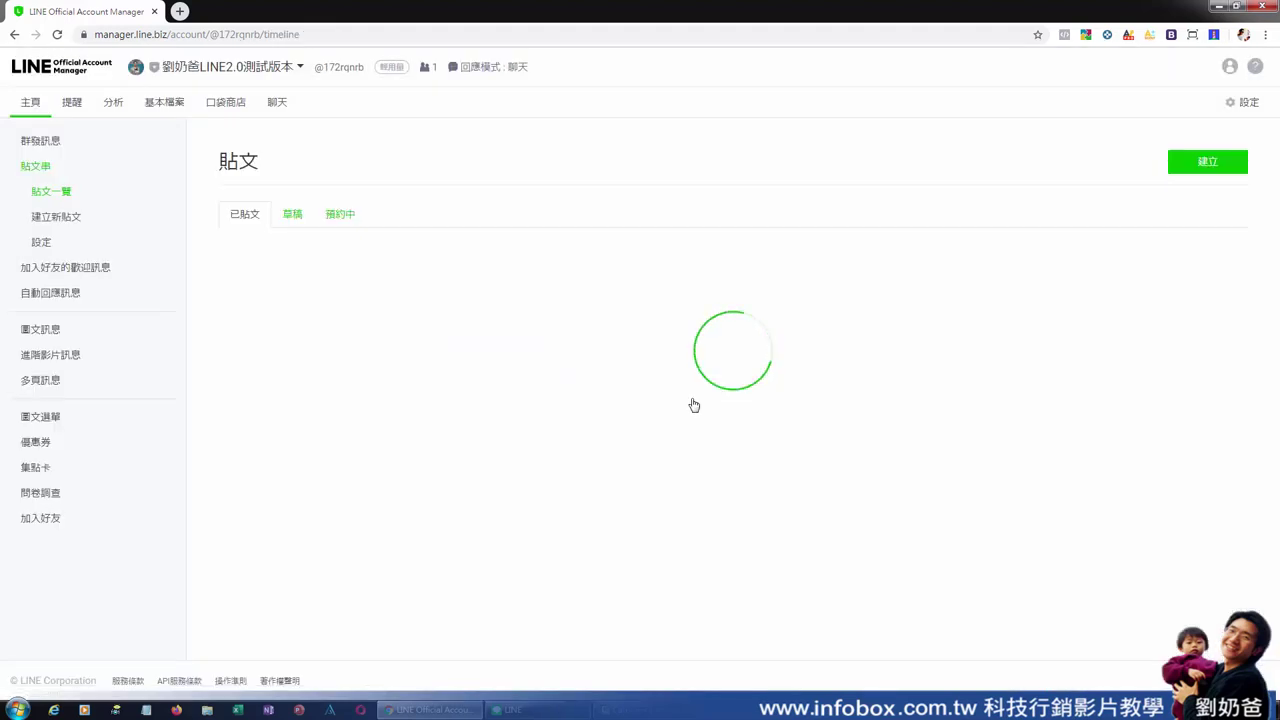
pyautogui.click(1197, 162)
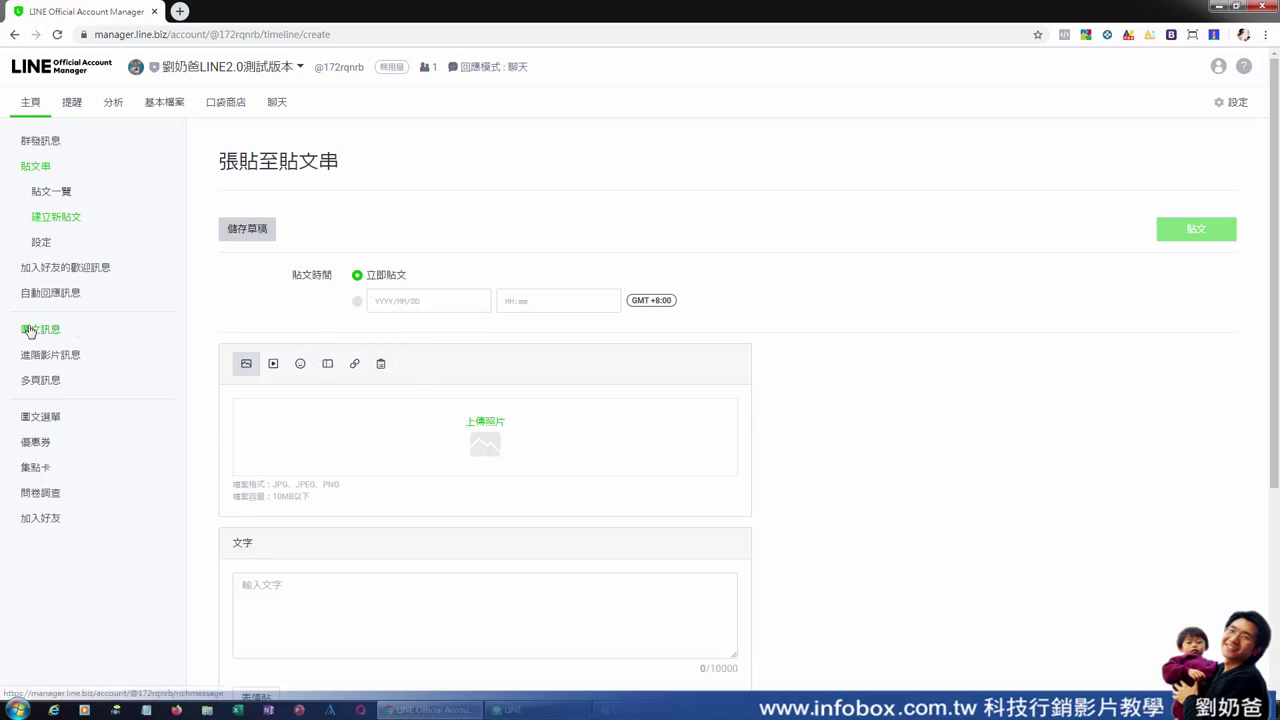
# Open the saved multi-page message (多頁訊息) "test" for editing
pyautogui.click(51, 381)
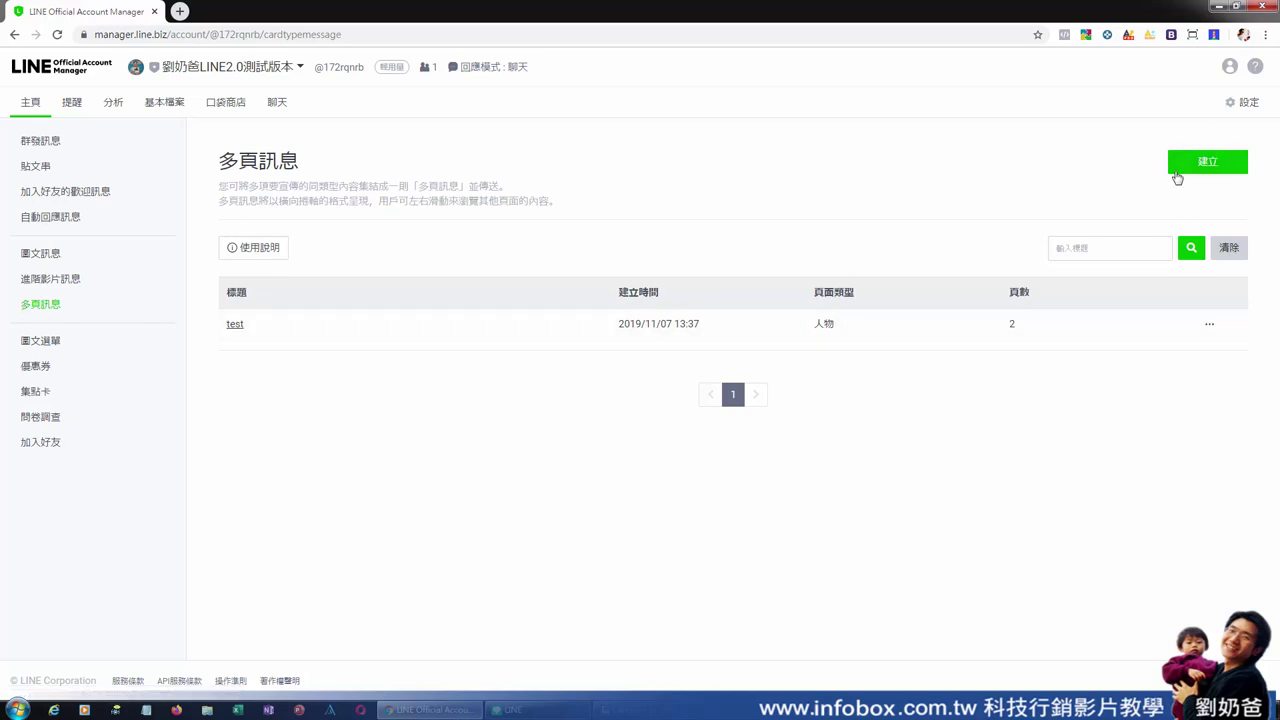
pyautogui.click(234, 326)
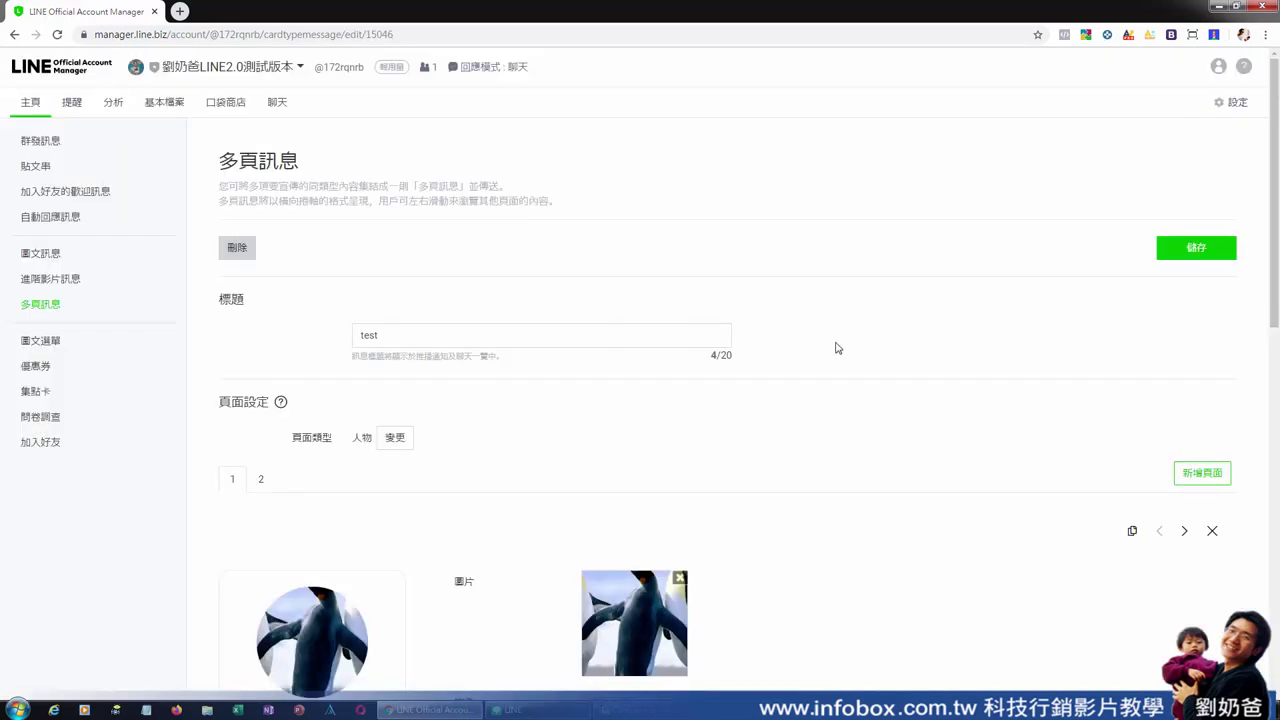
pyautogui.scroll(-2, 838, 348)
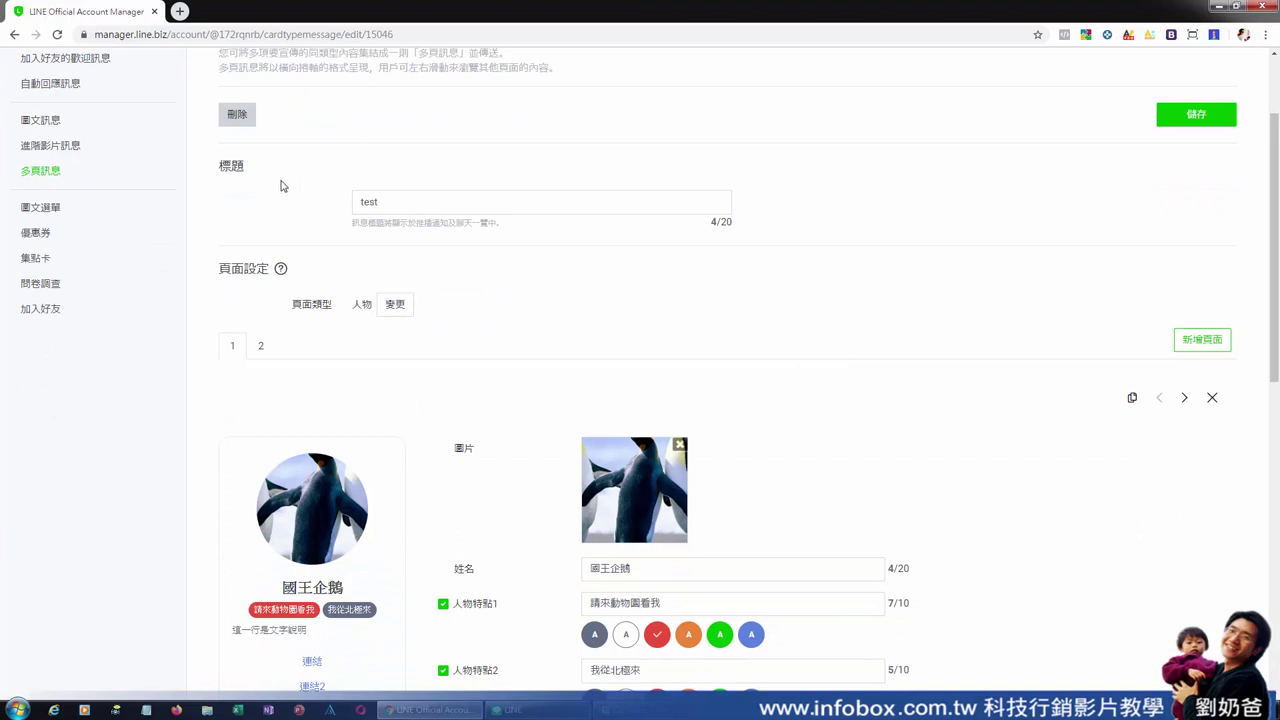
# Examine the message title, both card pages, and the name and 人物特點1 text on page 1
pyautogui.doubleClick(370, 200)
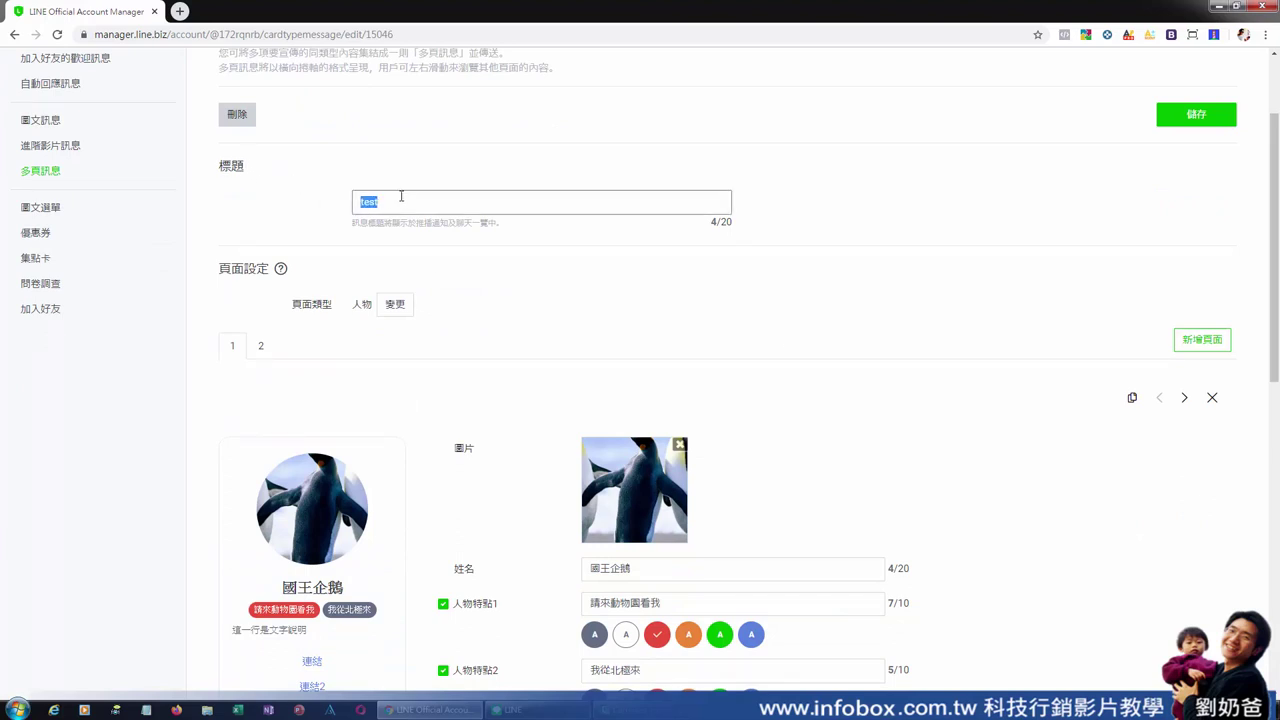
pyautogui.scroll(-2, 757, 309)
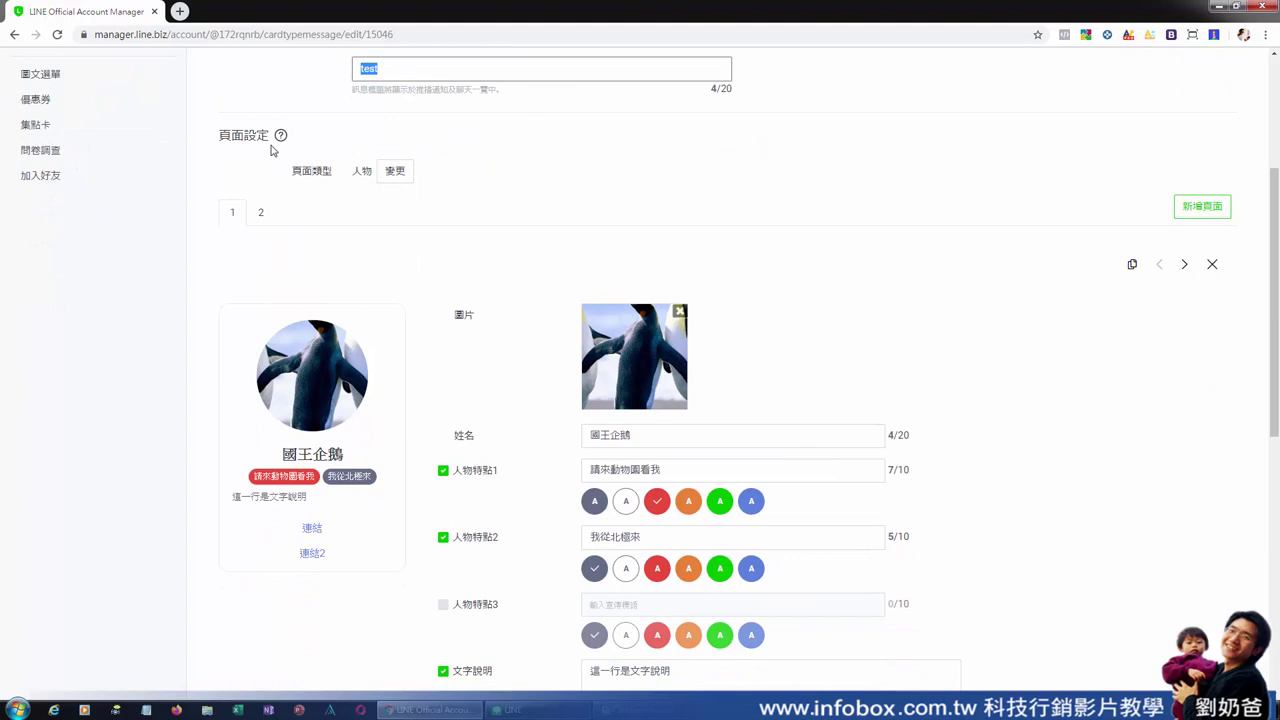
pyautogui.click(260, 213)
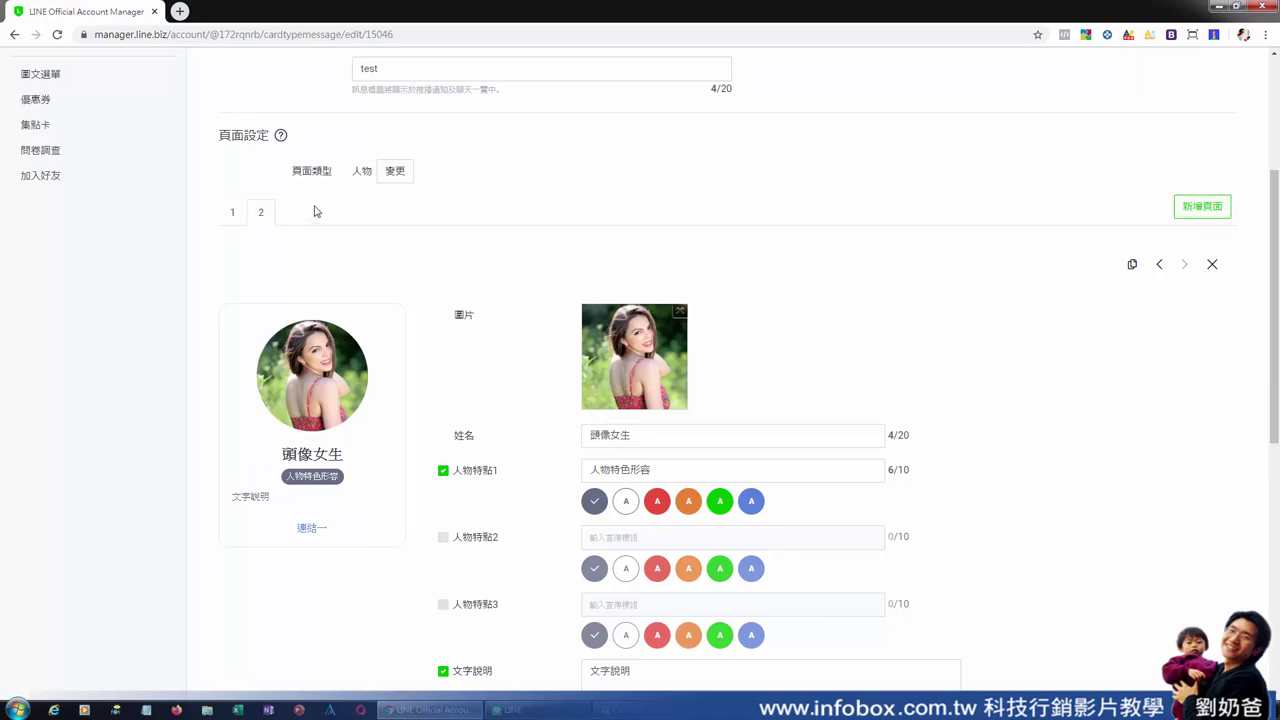
pyautogui.click(240, 219)
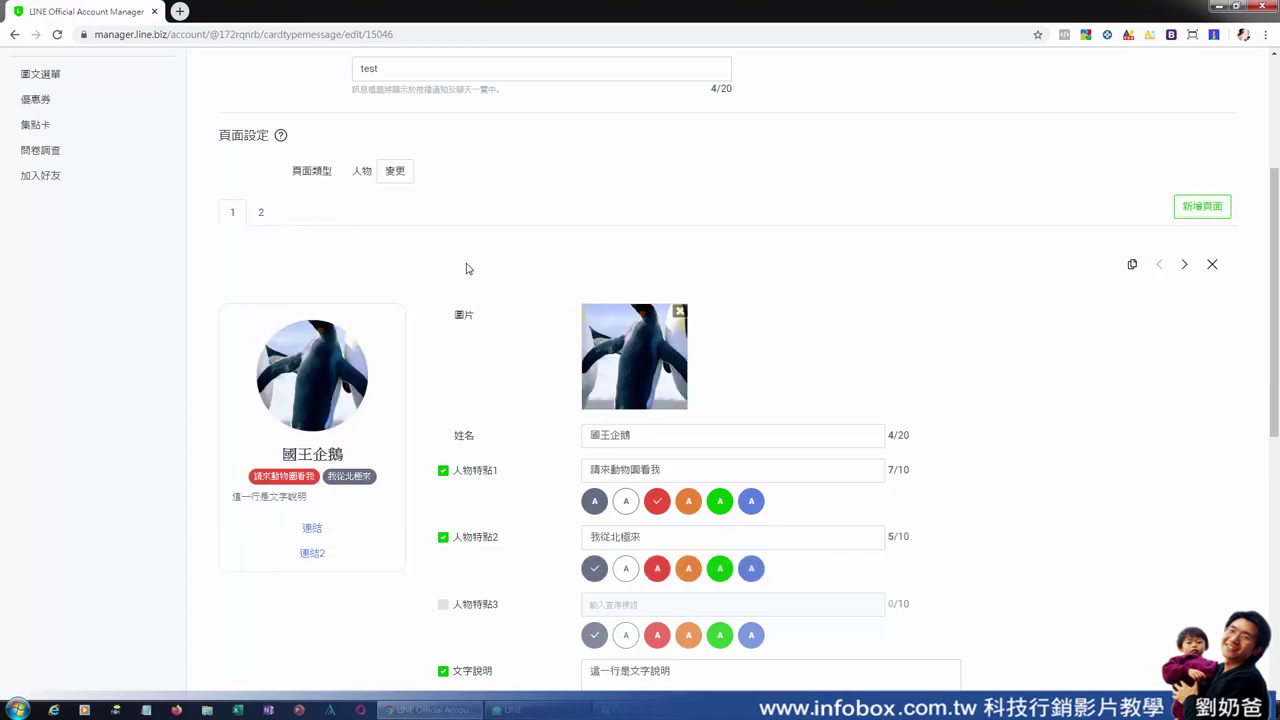
pyautogui.scroll(-1, 505, 282)
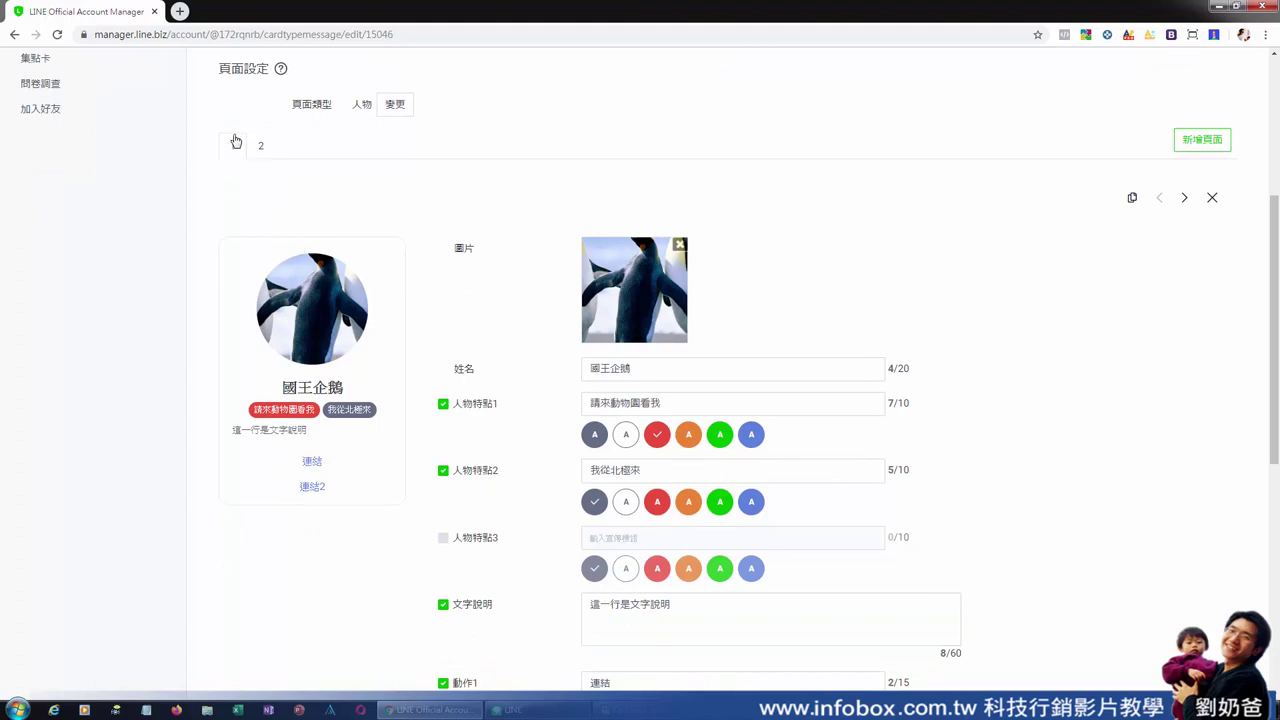
pyautogui.scroll(-1, 705, 337)
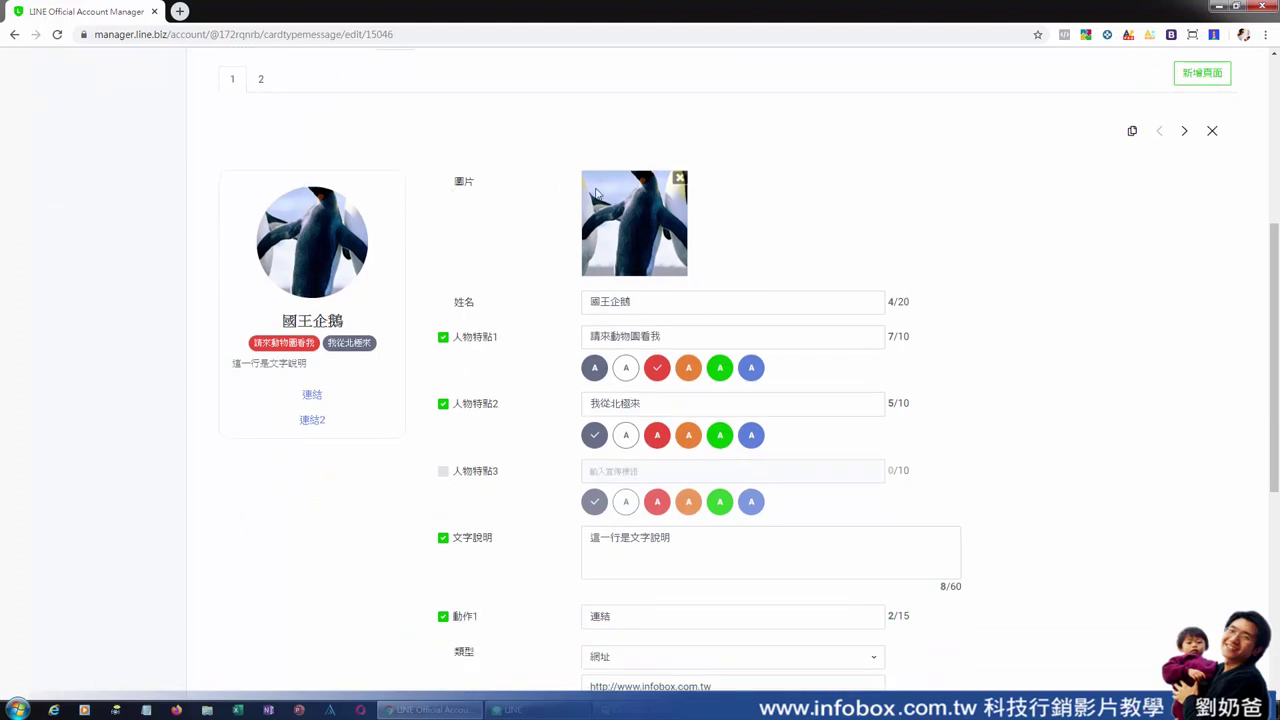
pyautogui.tripleClick(672, 306)
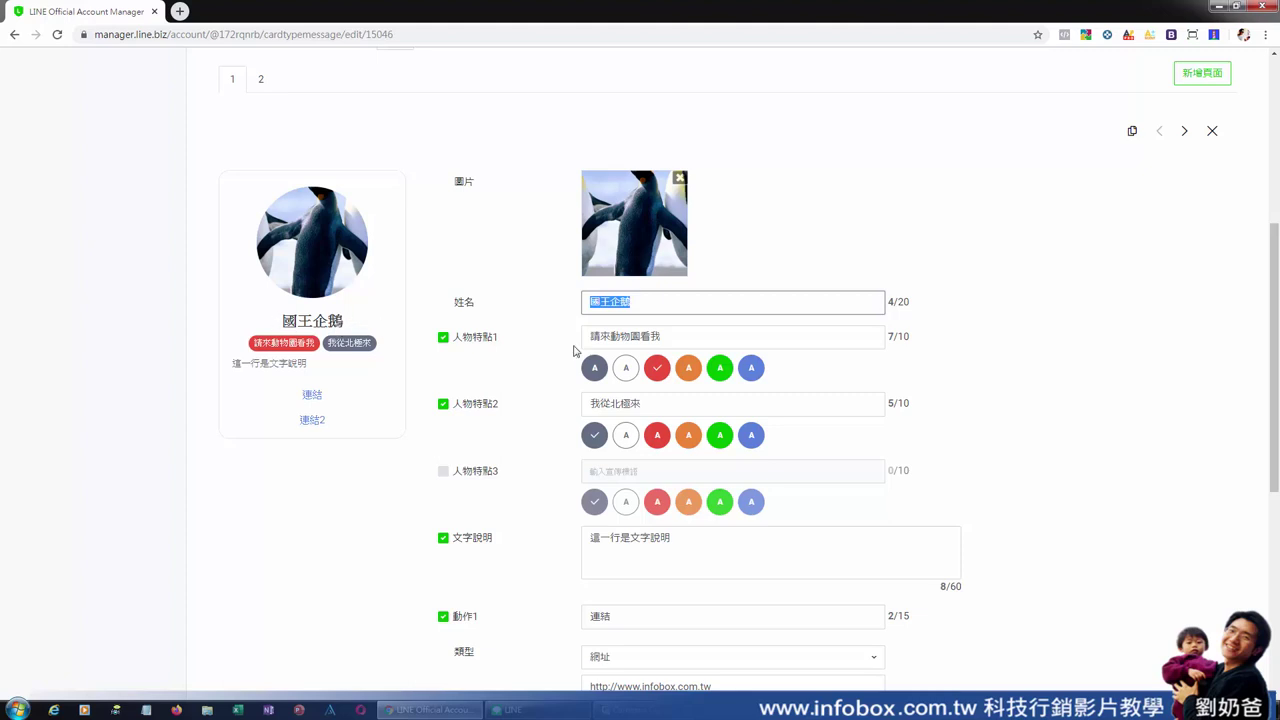
pyautogui.moveTo(590, 337); pyautogui.dragTo(674, 337)
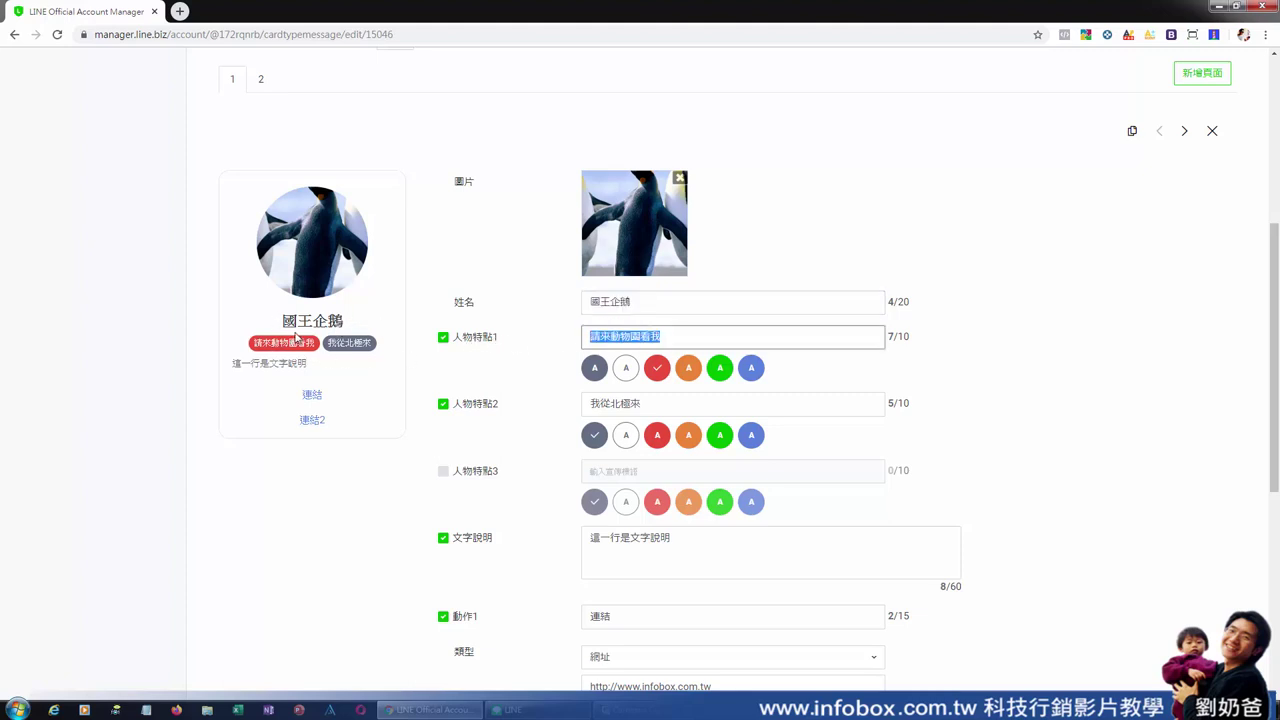
# Try orange, white and green as the label colour of 人物特點1, then set it back to red
pyautogui.click(662, 368)
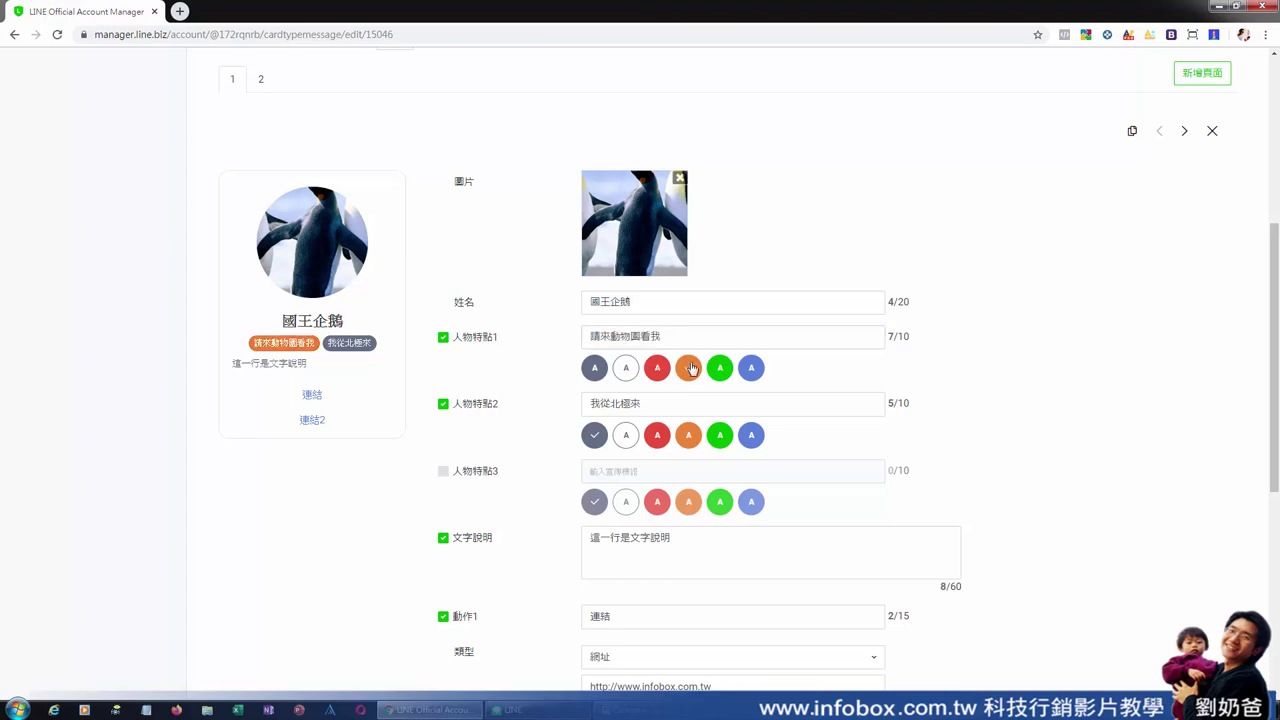
pyautogui.click(630, 372)
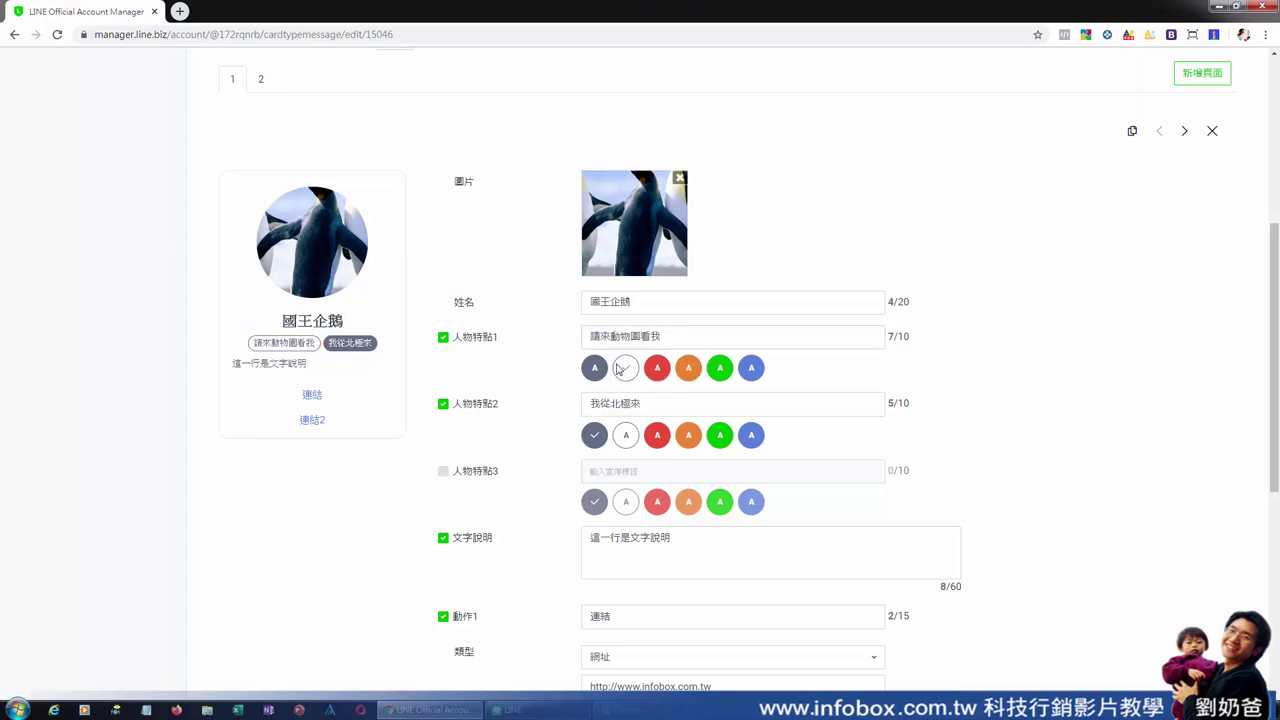
pyautogui.click(718, 370)
pyautogui.click(664, 375)
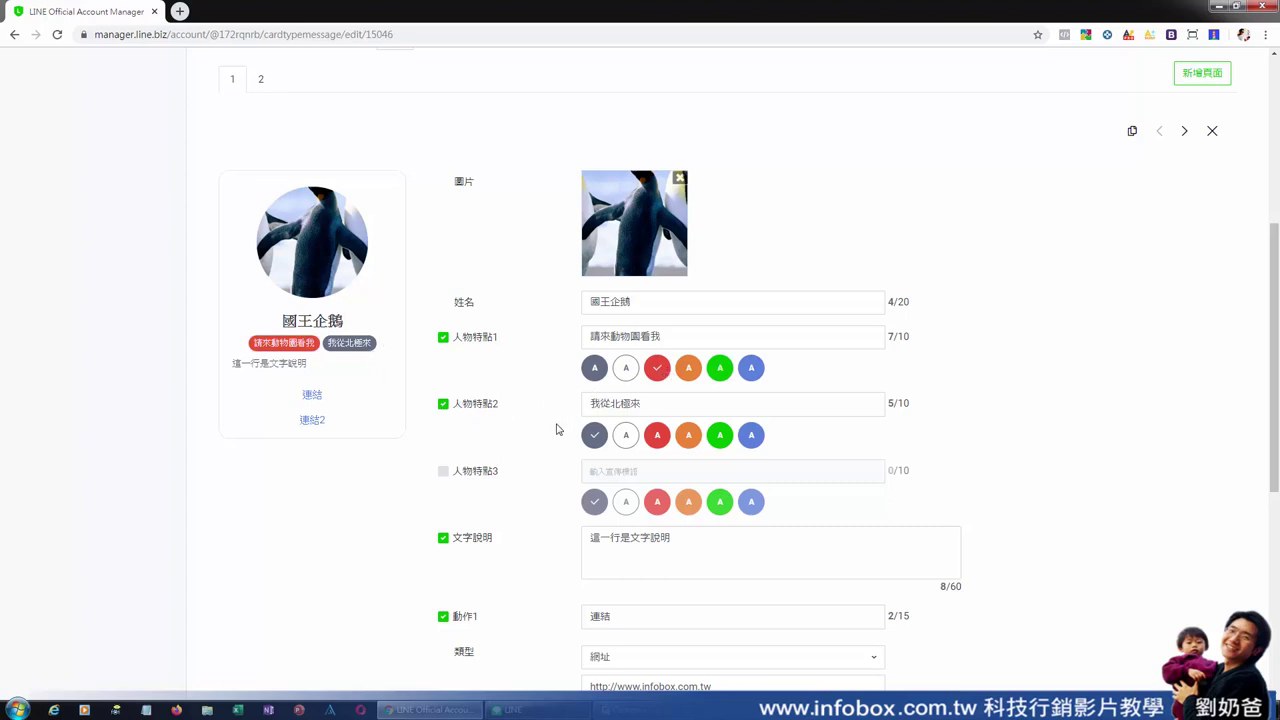
# Try orange for the 人物特點2 label, then set its colour to green
pyautogui.click(688, 437)
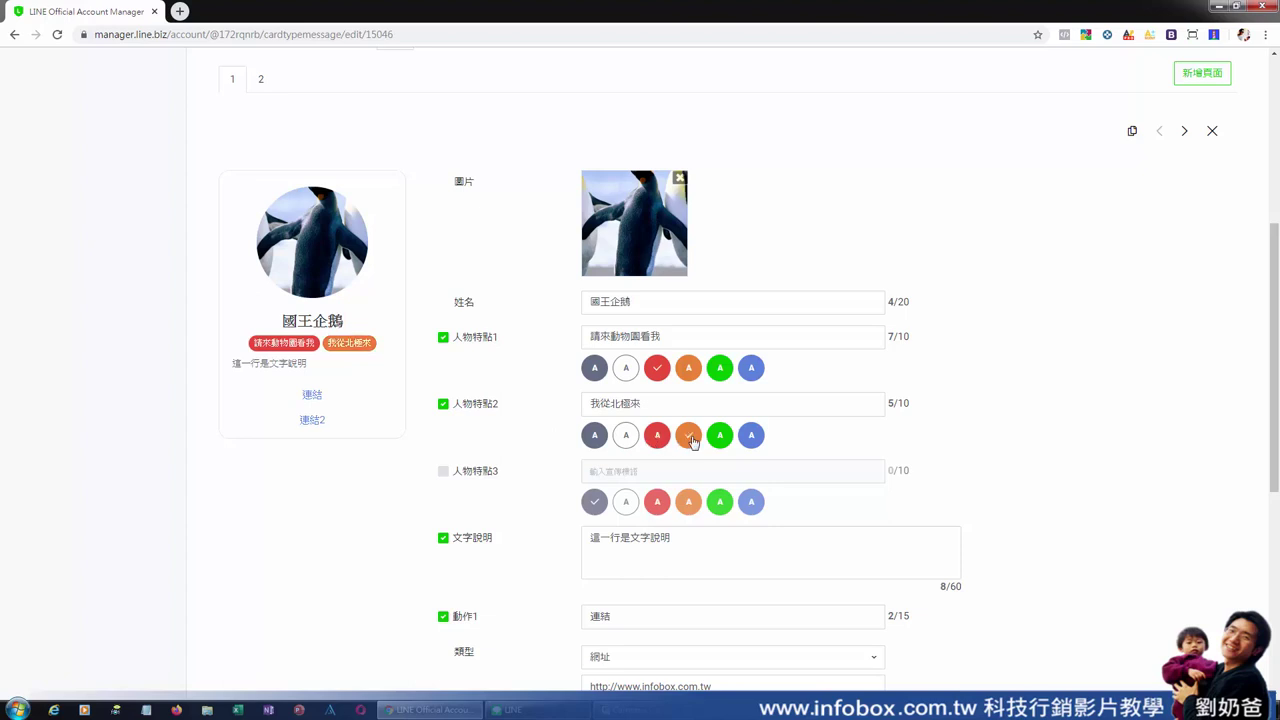
pyautogui.click(720, 436)
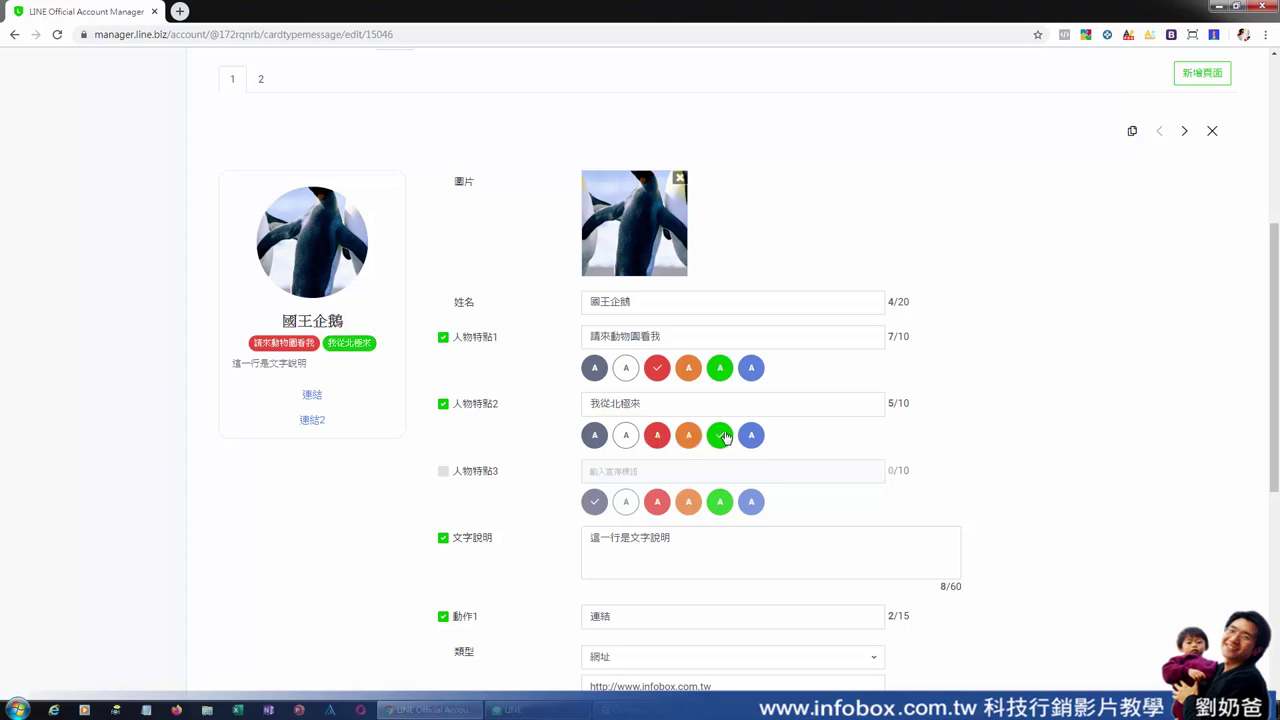
# Enable 人物特點3 on page 1, enter "特點三" as its text and set its label colour to orange
pyautogui.click(444, 472)
pyautogui.click(630, 473)
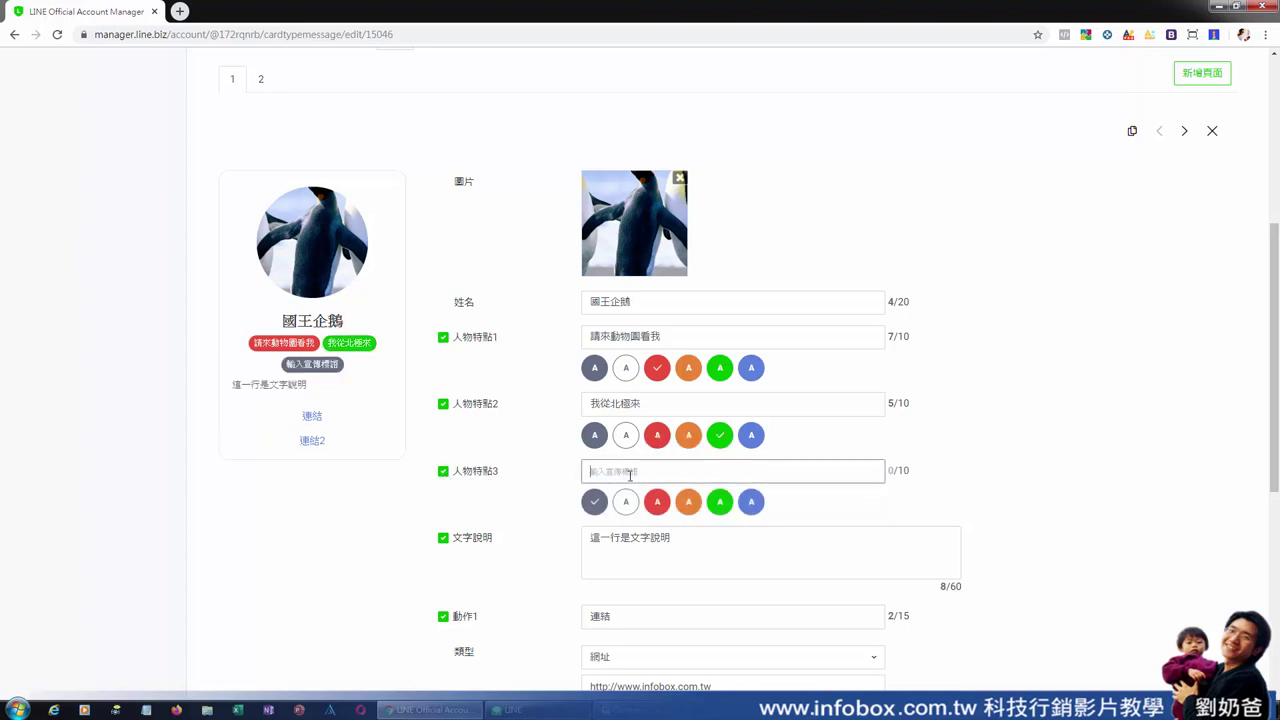
pyautogui.write('sya')
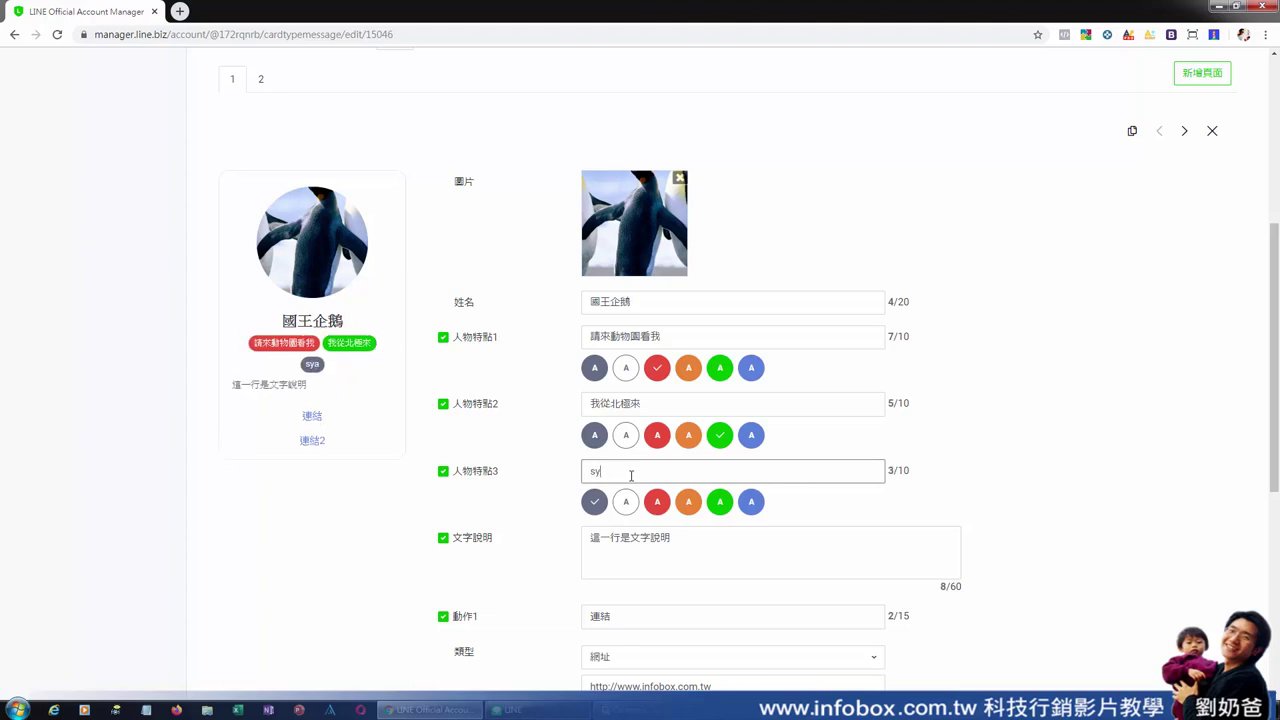
pyautogui.press('BackSpace')
pyautogui.press('BackSpace')
pyautogui.hotkey('ctrl', 'space')
pyautogui.write('特')
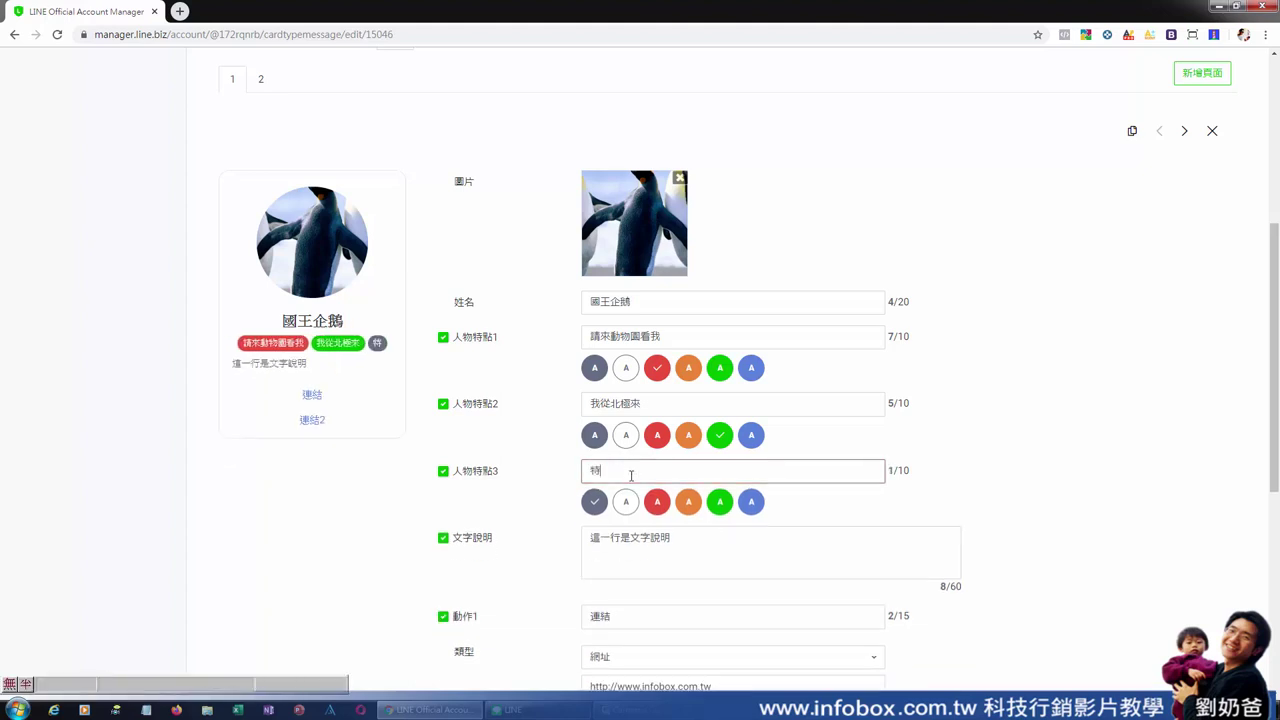
pyautogui.write('點三')
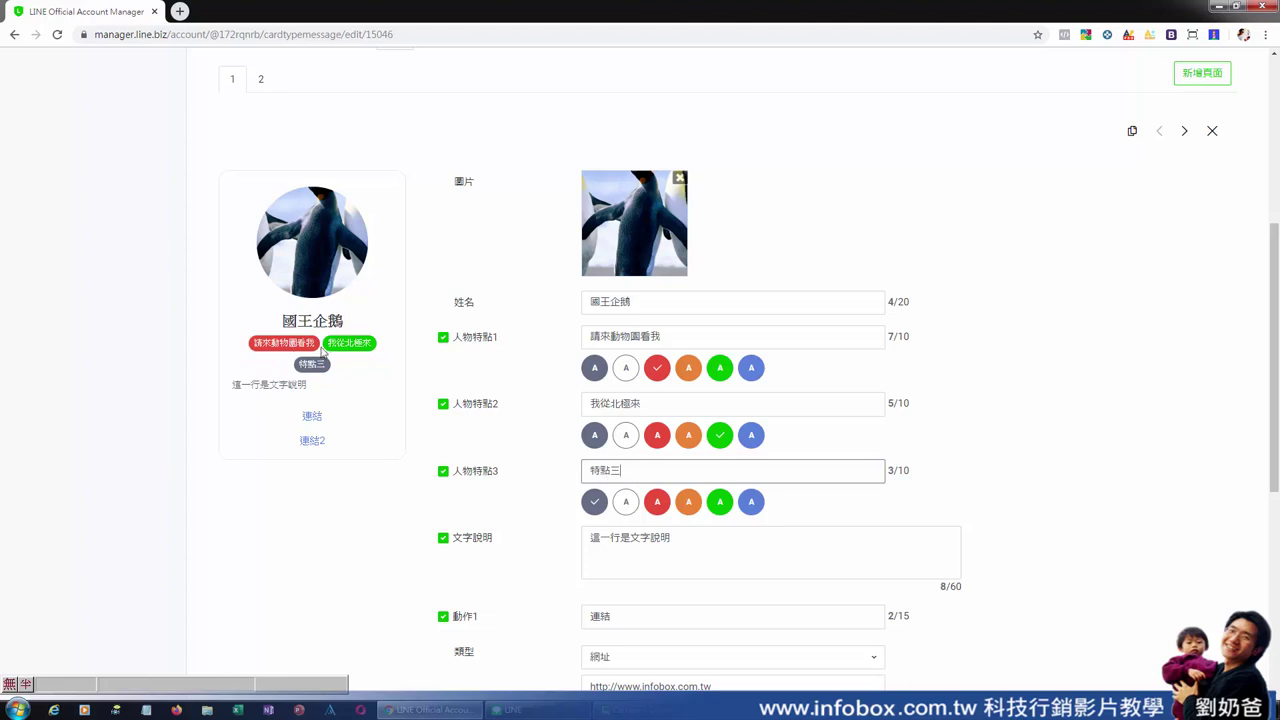
pyautogui.click(689, 503)
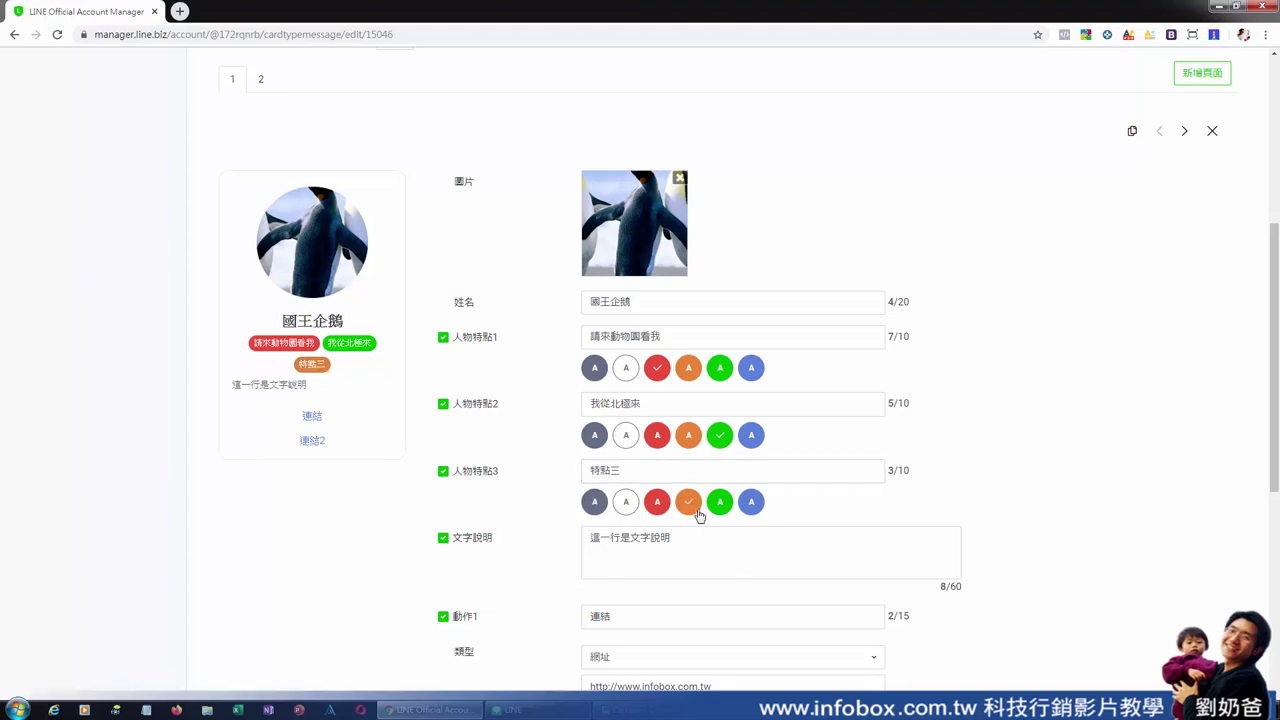
# Set the 人物特點3 label colour to blue and select the 文字說明 text on page 1 for review
pyautogui.click(751, 503)
pyautogui.scroll(-2, 751, 507)
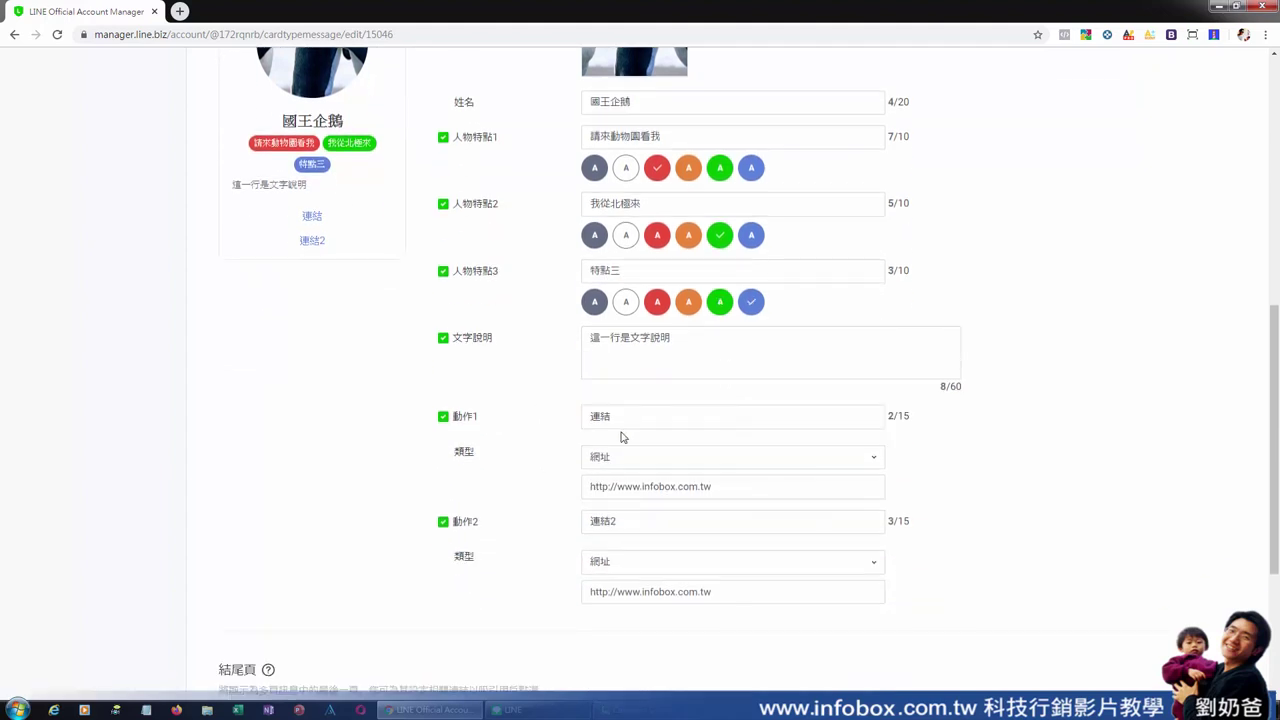
pyautogui.moveTo(683, 340); pyautogui.dragTo(587, 338)
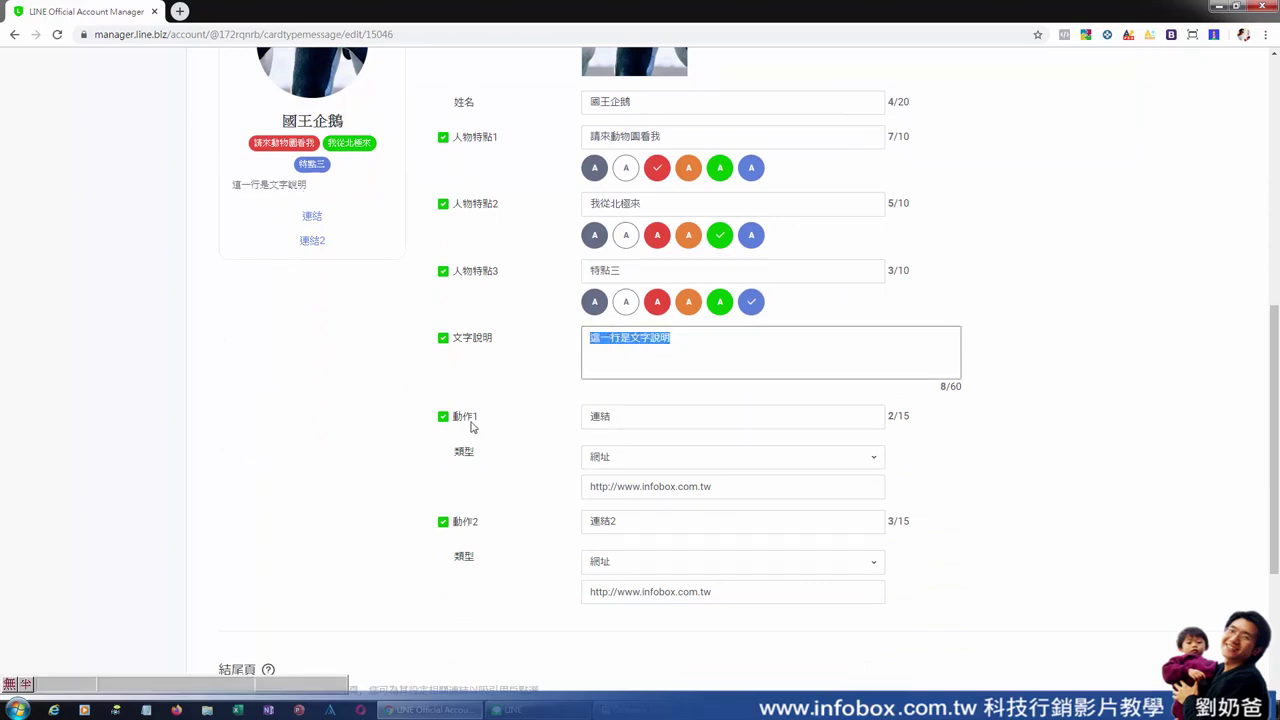
# Replace the 動作1 label on page 1 with "官方網站"
pyautogui.click(640, 418)
pyautogui.hotkey('ctrl', 'a')
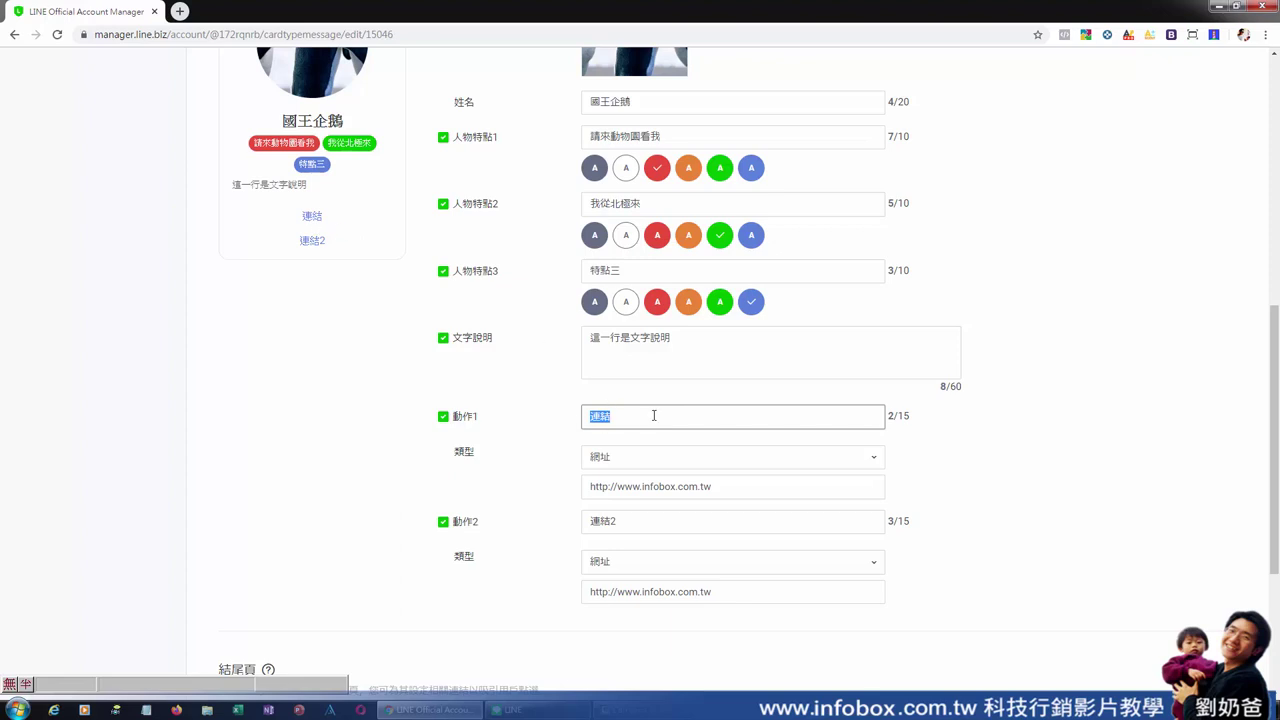
pyautogui.write('官四SB')
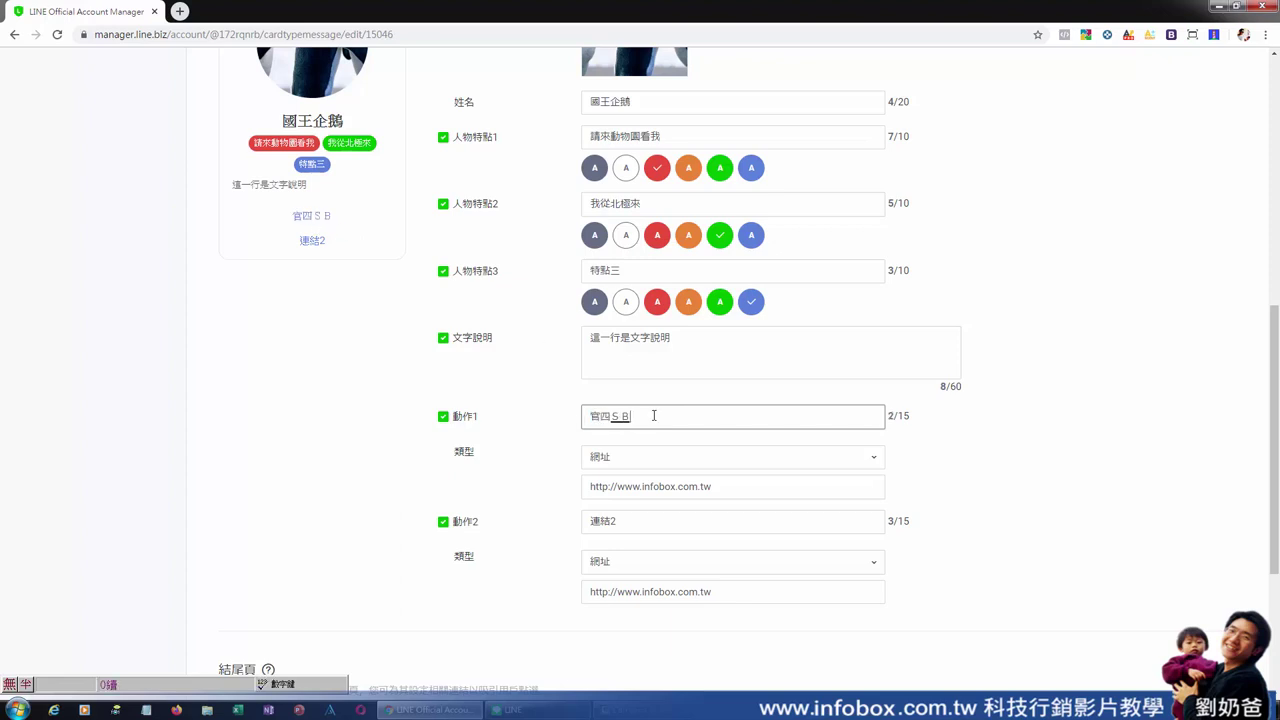
pyautogui.press('BackSpace')
pyautogui.press('BackSpace')
pyautogui.press('BackSpace')
pyautogui.write('方網LZ')
pyautogui.press('Return')
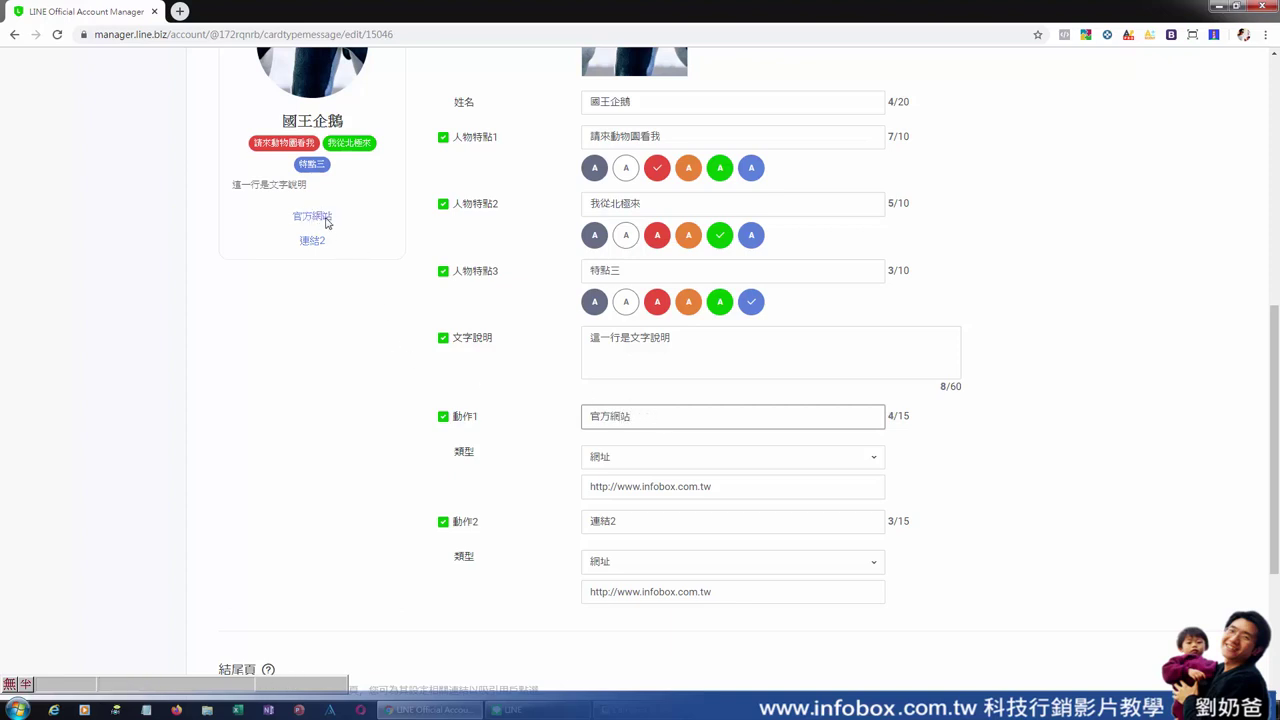
# Review the 網址 type and the link address of 動作1
pyautogui.click(612, 460)
pyautogui.click(614, 495)
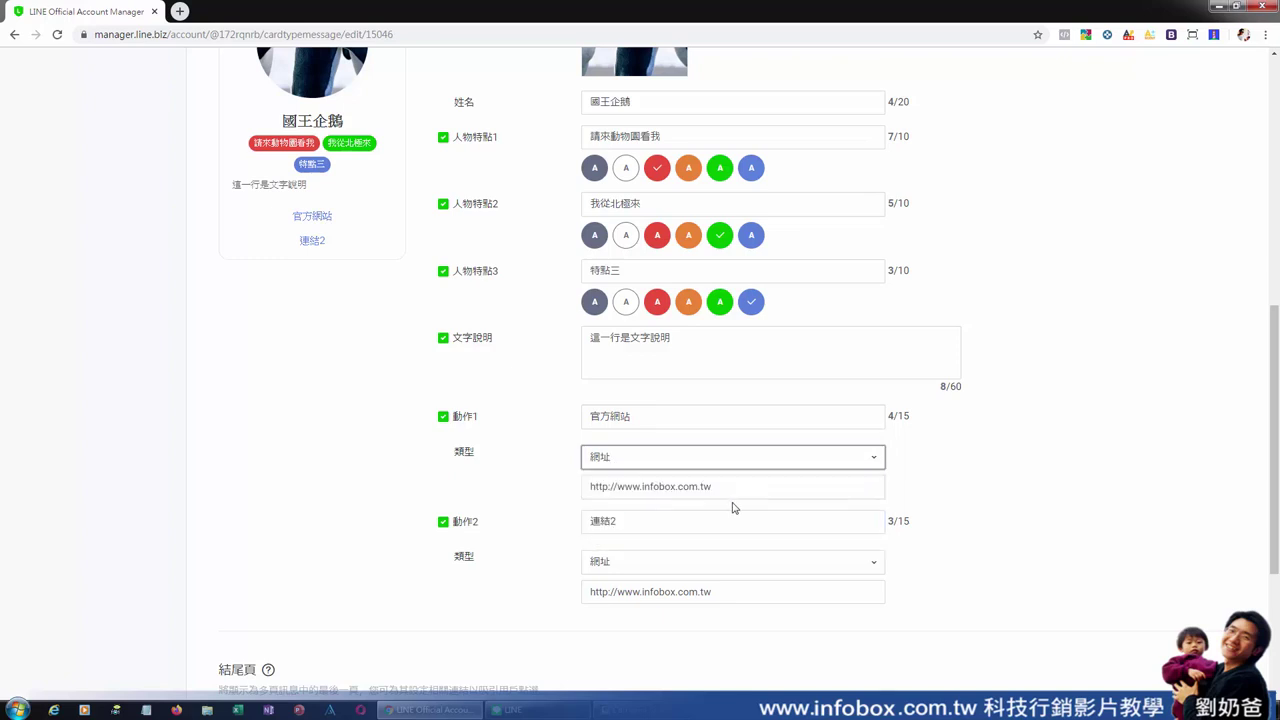
pyautogui.moveTo(733, 490); pyautogui.dragTo(587, 486)
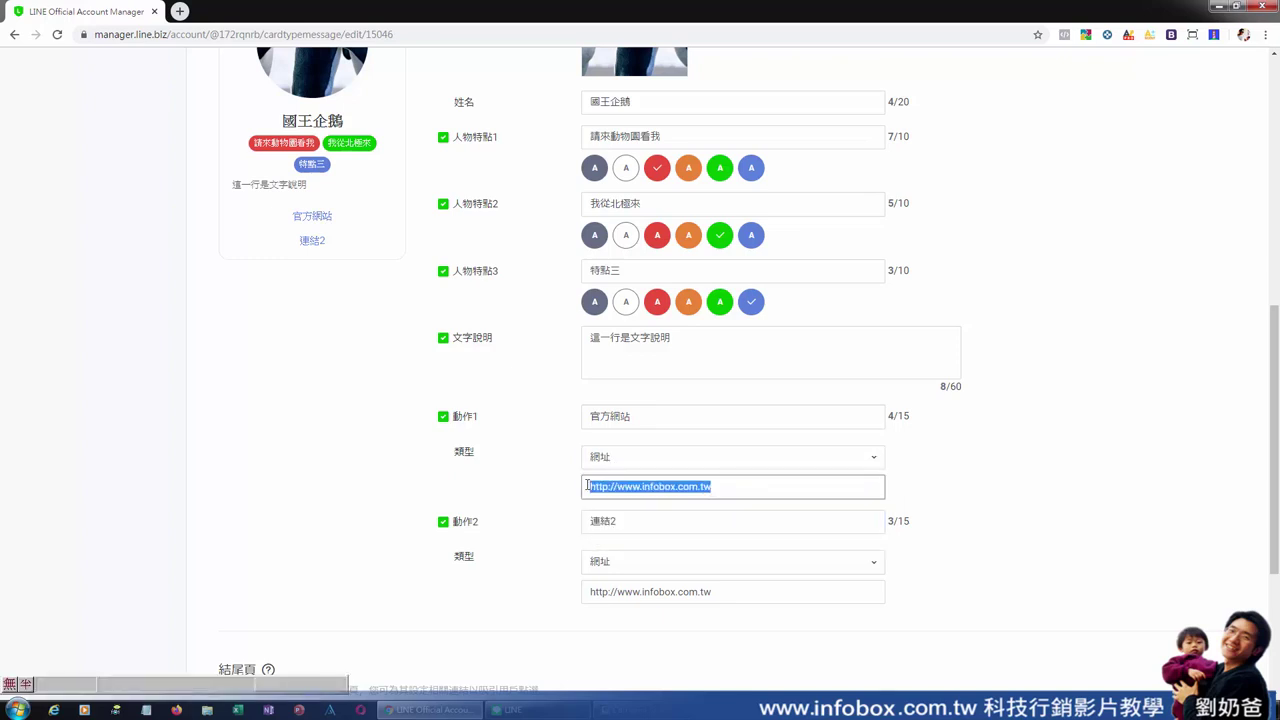
pyautogui.click(718, 489)
pyautogui.hotkey('ctrl', 'a')
# Try 優惠券 as the type of 動作1 and view its coupon selection, and try 集點卡 as the type as well
pyautogui.click(654, 462)
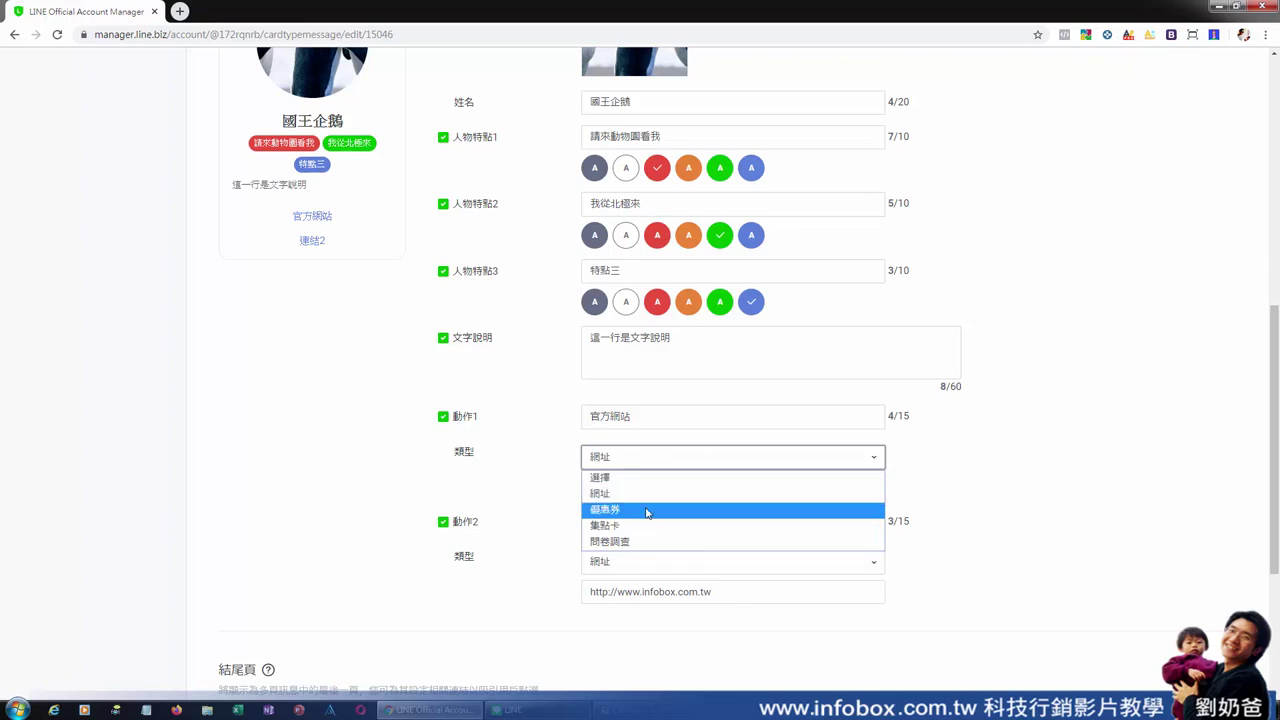
pyautogui.click(652, 509)
pyautogui.click(613, 495)
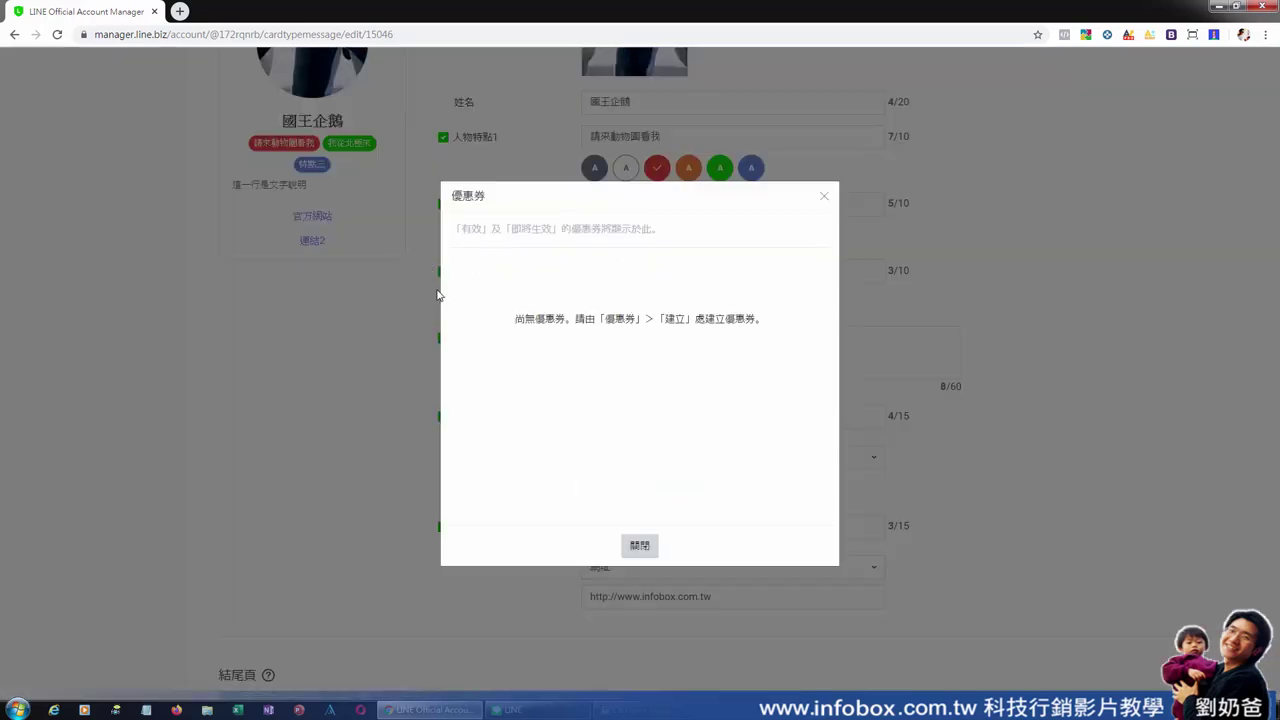
pyautogui.click(640, 547)
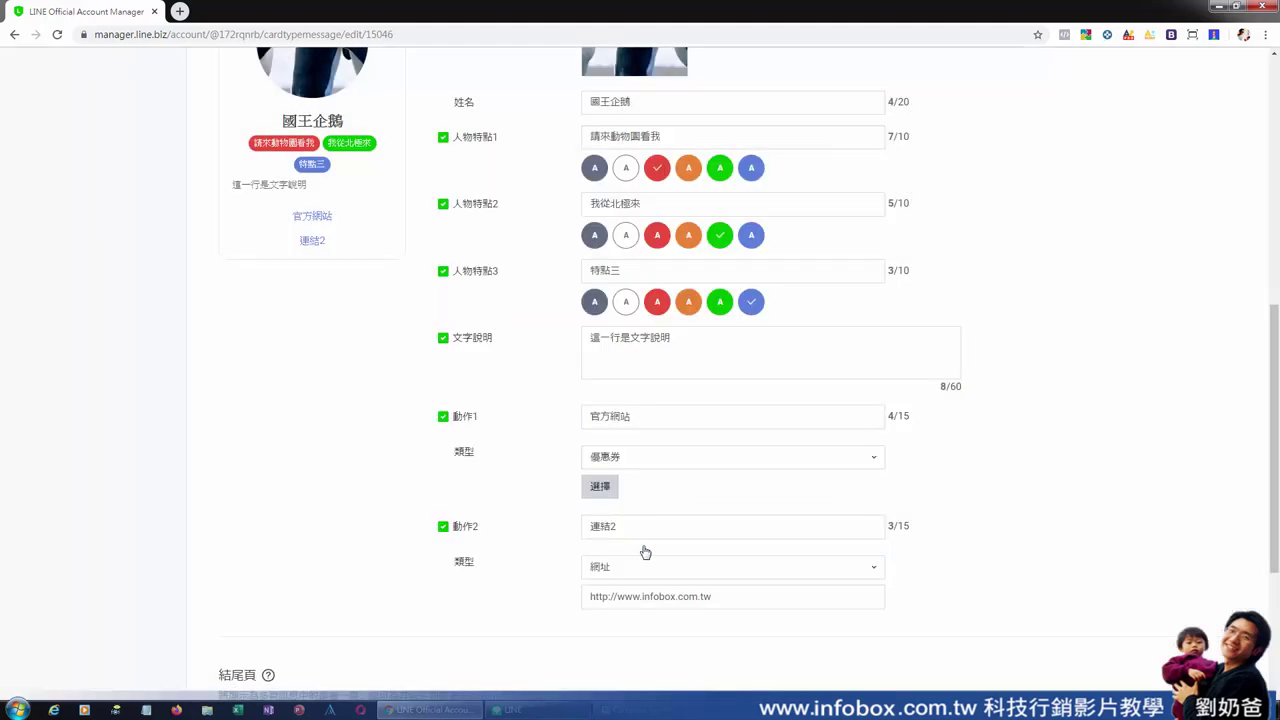
pyautogui.click(752, 469)
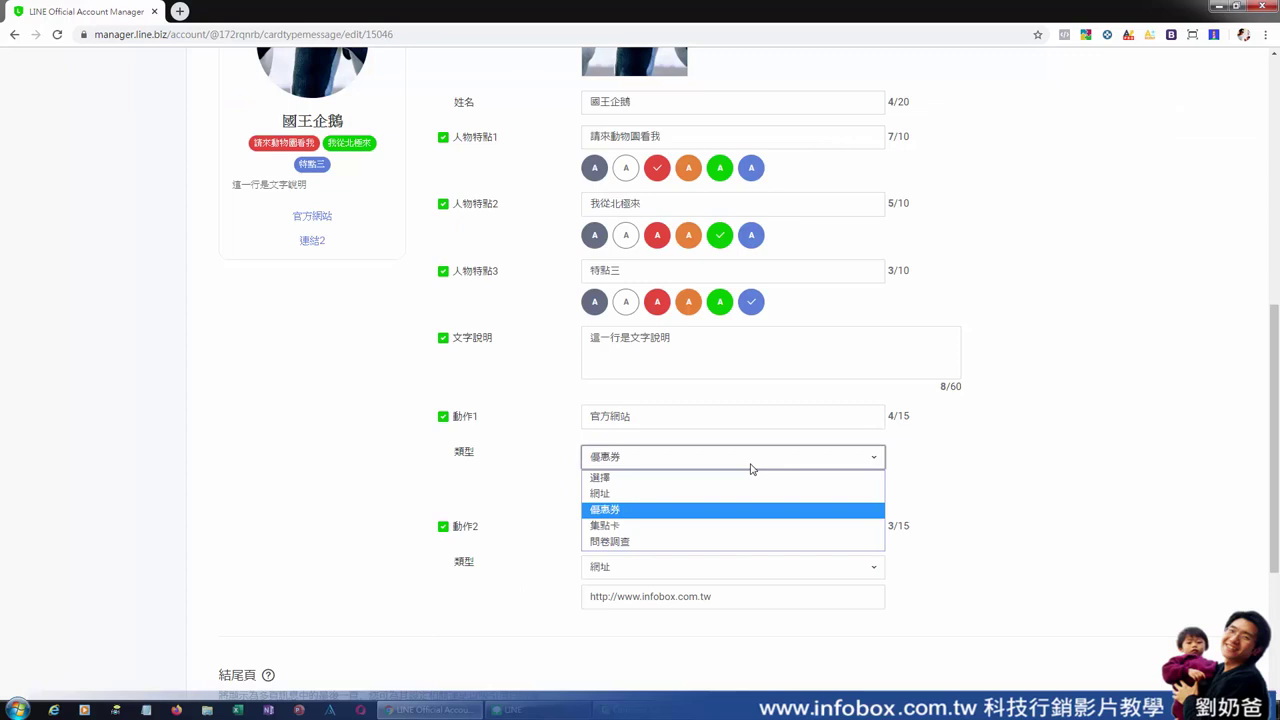
pyautogui.click(680, 525)
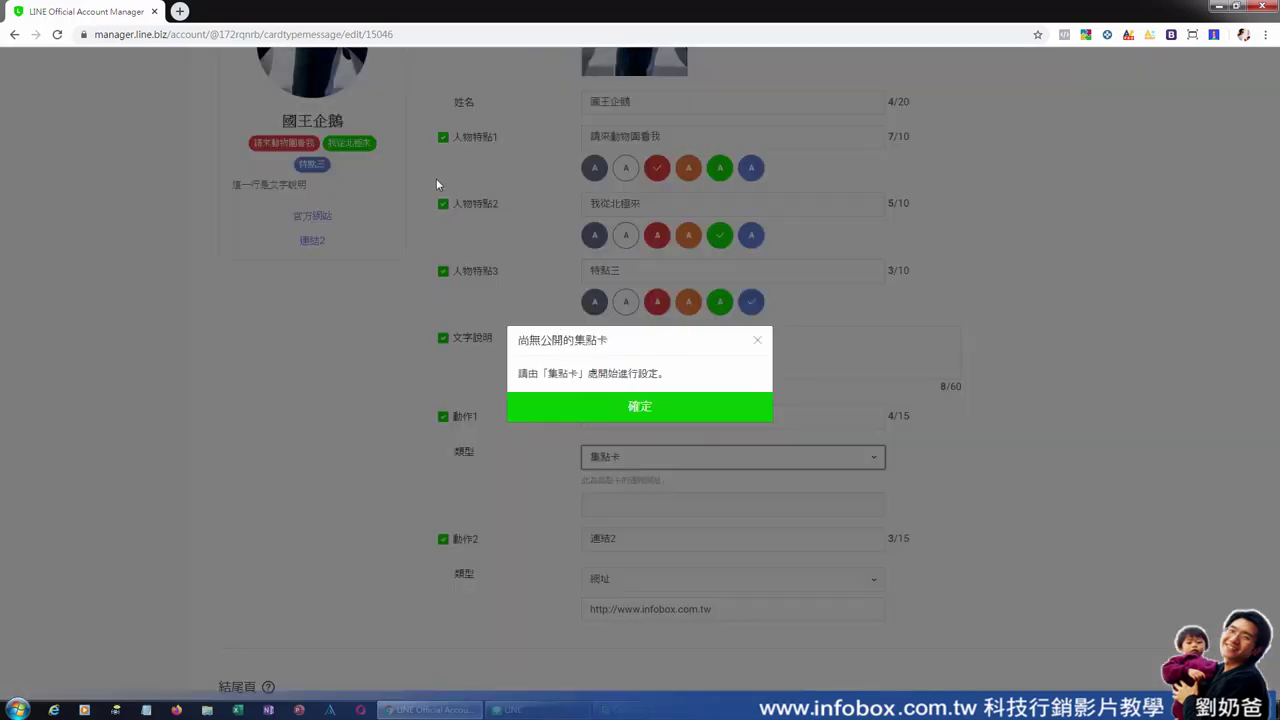
pyautogui.click(652, 407)
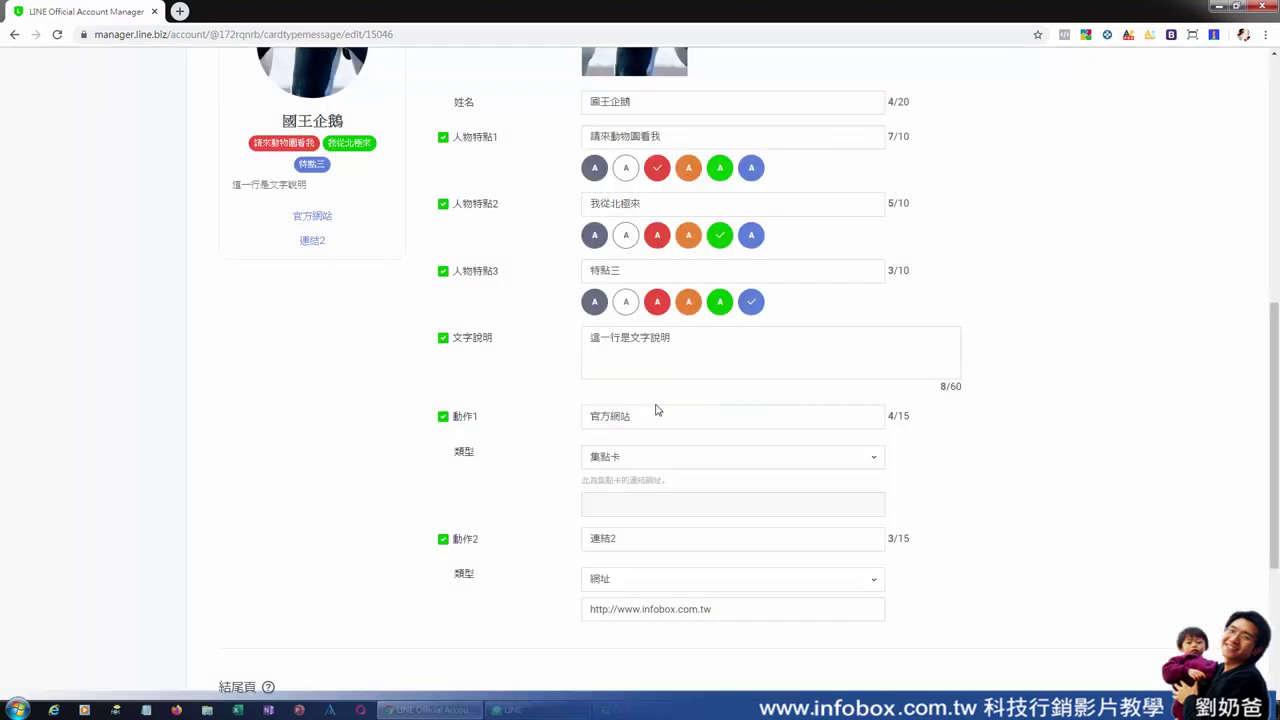
# Try 問卷調查 as the type of 動作1 and view its survey selection, then set the type back to 網址
pyautogui.click(665, 461)
pyautogui.click(650, 541)
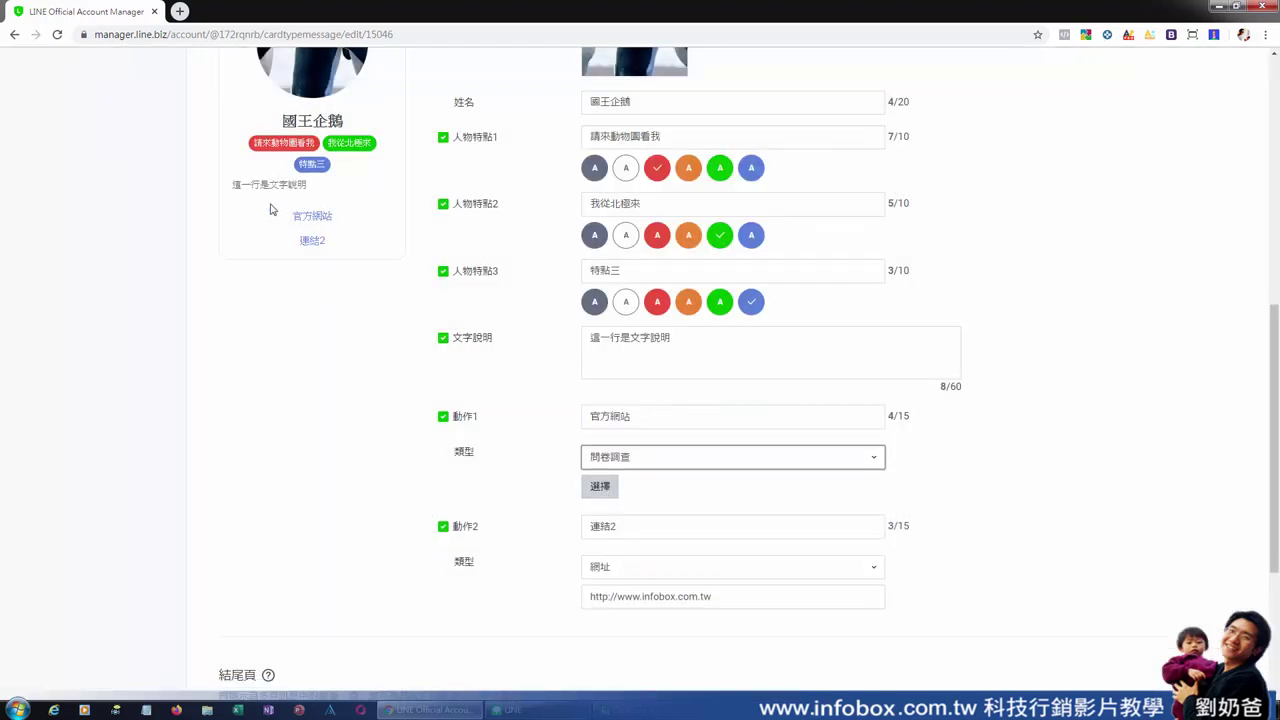
pyautogui.click(600, 490)
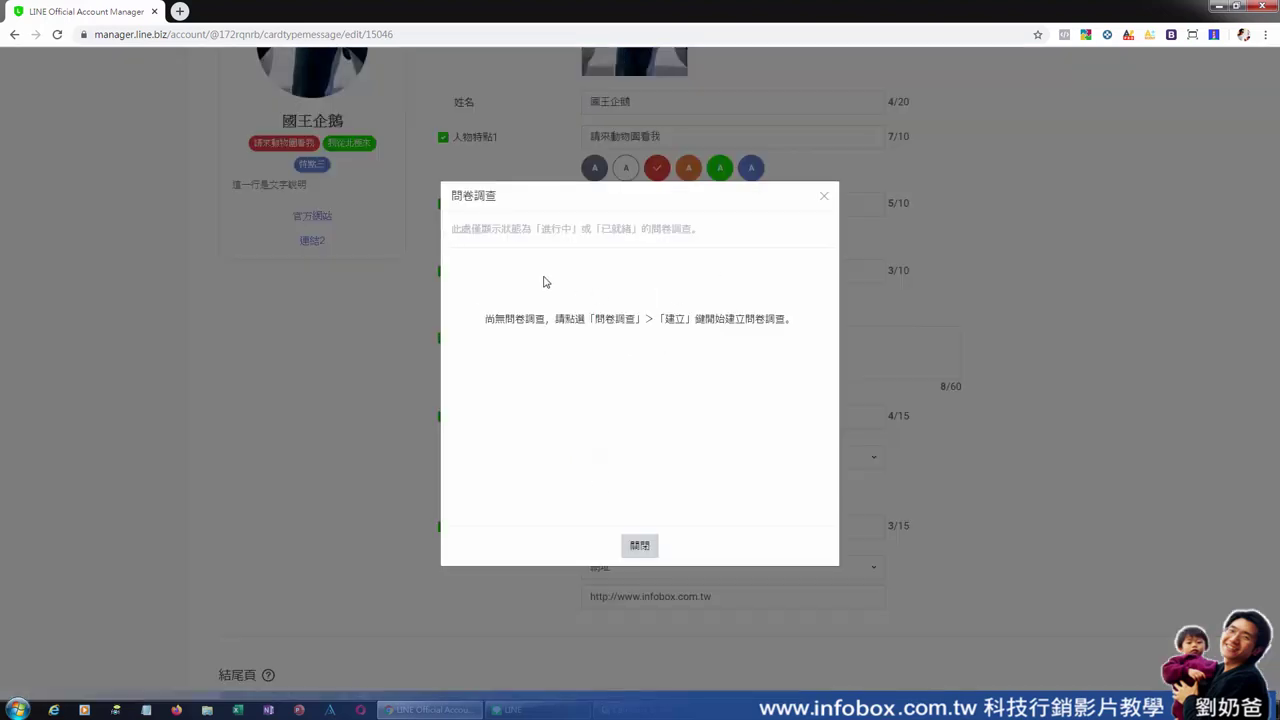
pyautogui.click(824, 196)
pyautogui.click(696, 458)
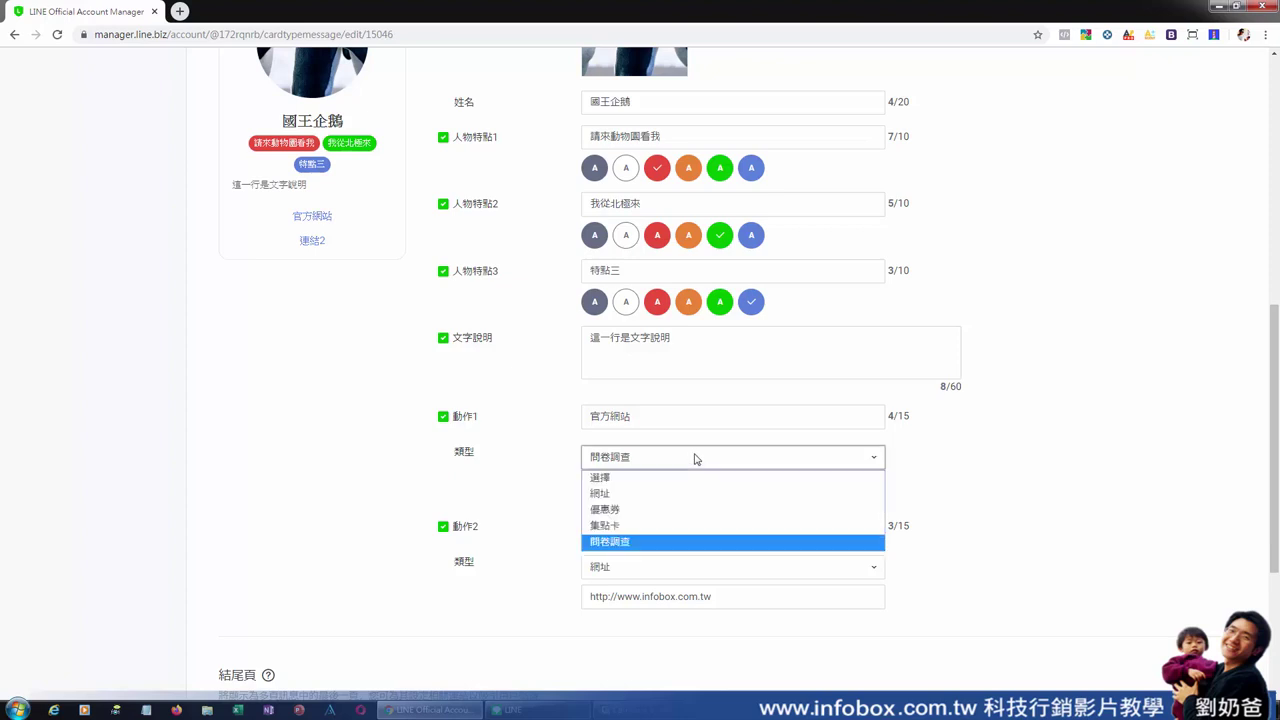
pyautogui.click(672, 494)
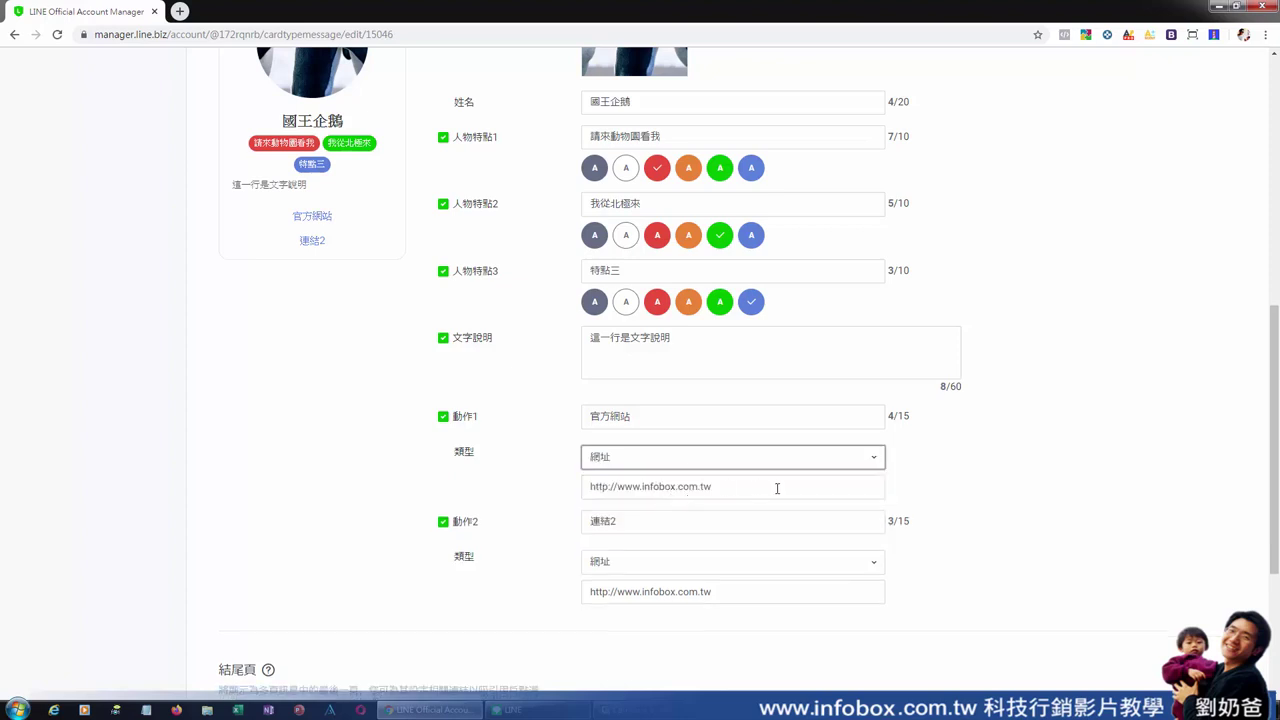
pyautogui.click(741, 492)
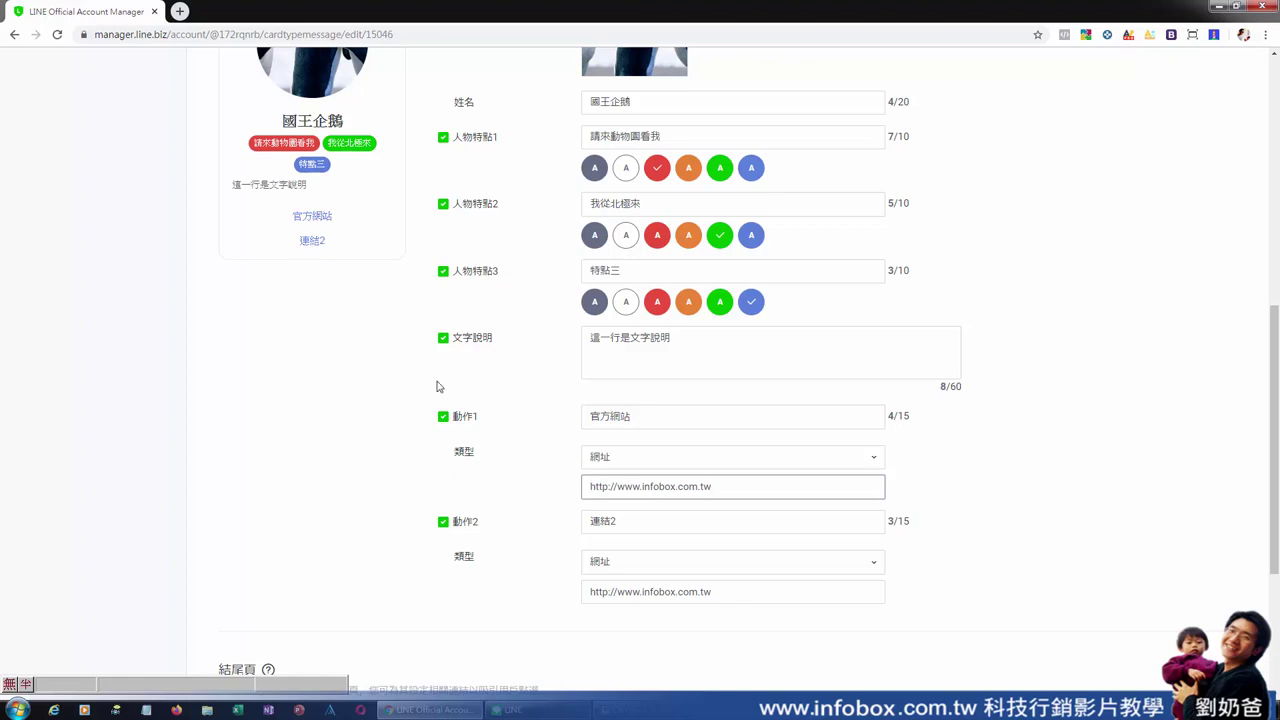
# Disable 動作2 on page 1 to check the card preview, then enable it again
pyautogui.moveTo(659, 528); pyautogui.dragTo(574, 530)
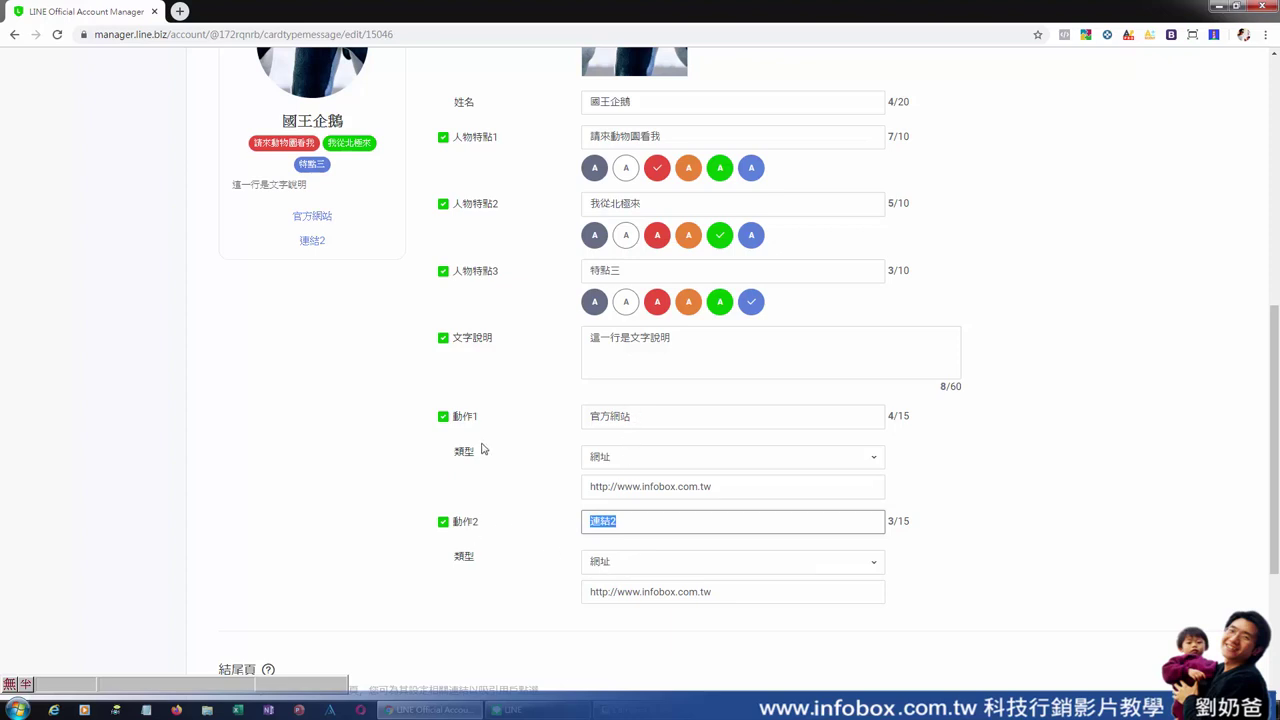
pyautogui.doubleClick(444, 528)
pyautogui.click(444, 522)
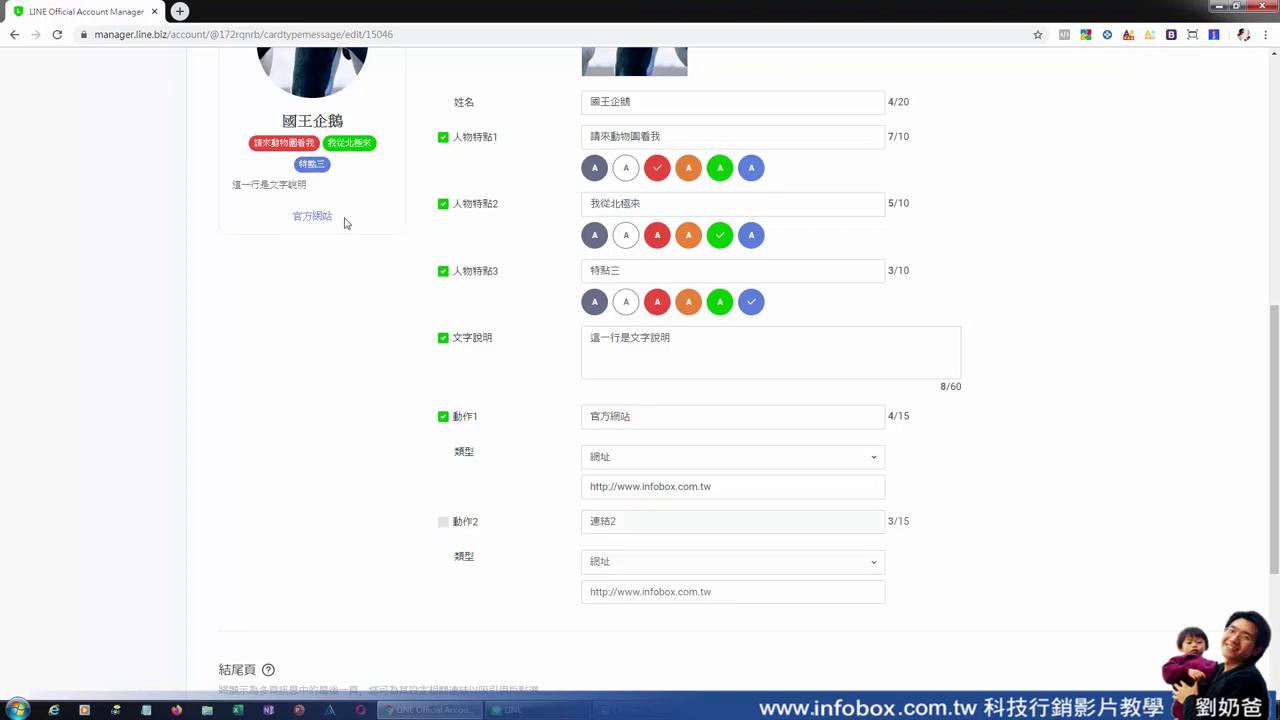
pyautogui.click(443, 522)
# Disable 文字說明 and all three 人物特點 entries on page 1, then enable all four again
pyautogui.scroll(2, 549, 459)
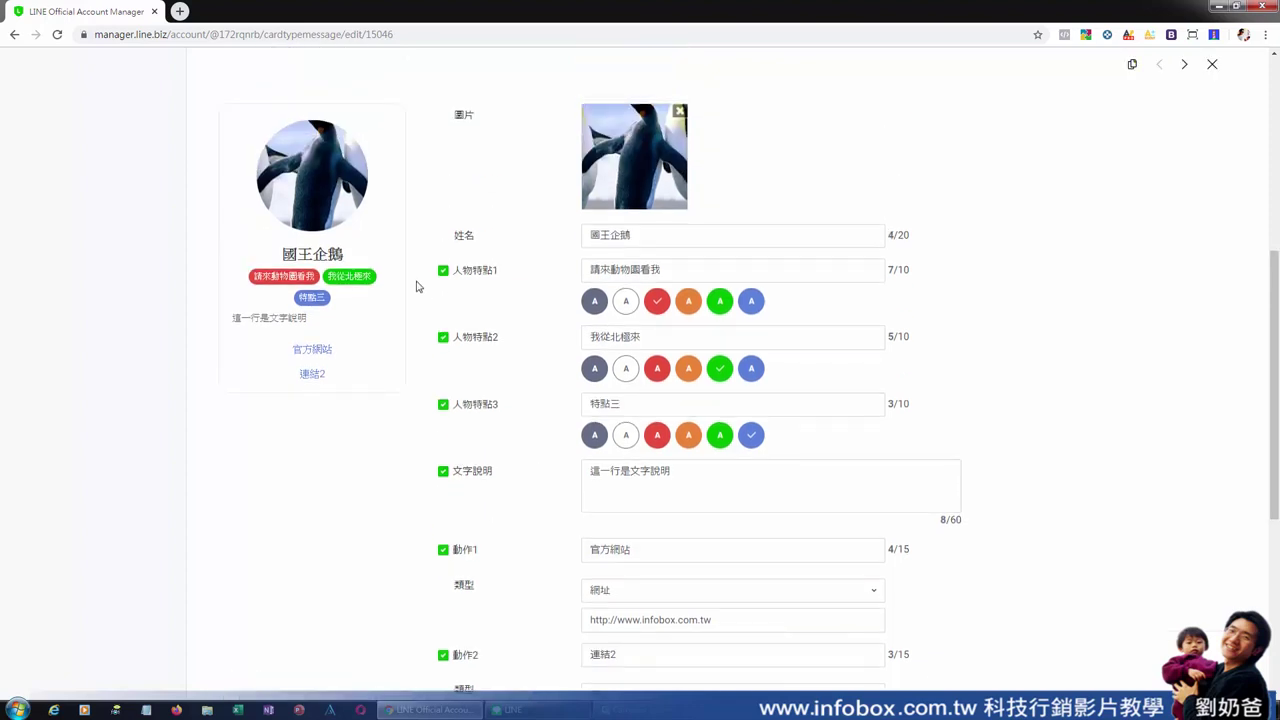
pyautogui.click(444, 472)
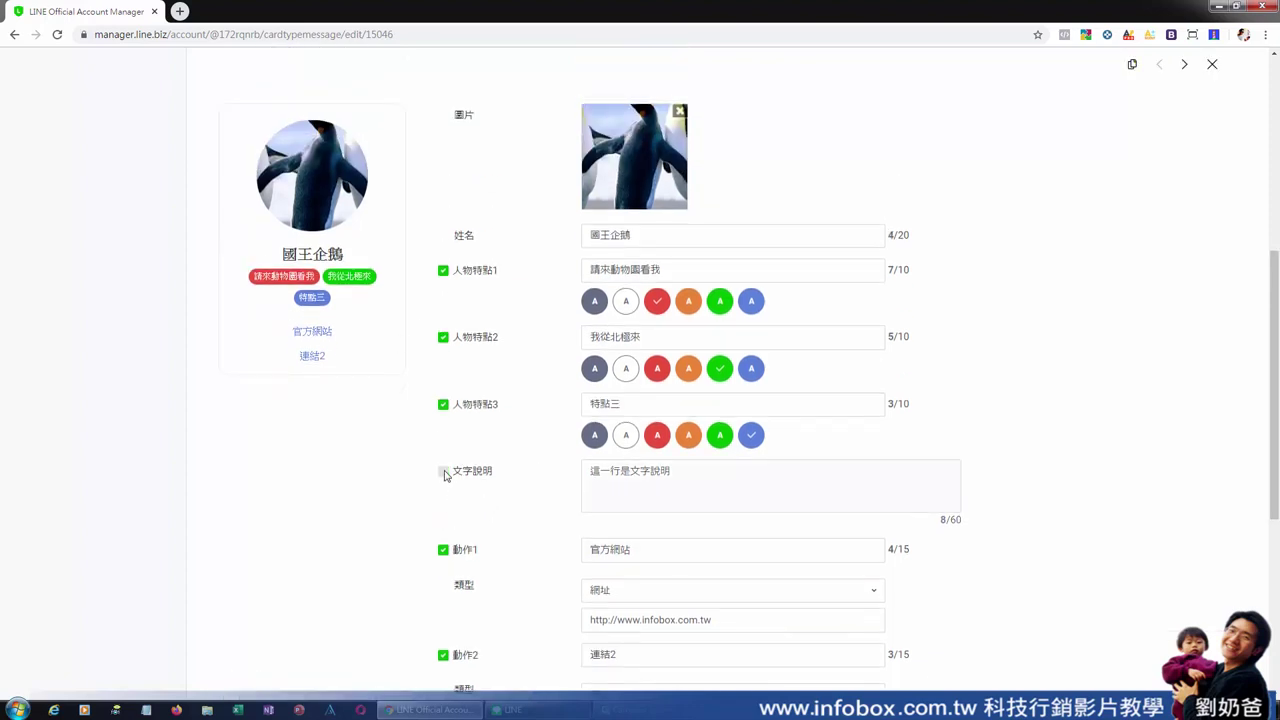
pyautogui.click(443, 406)
pyautogui.click(444, 339)
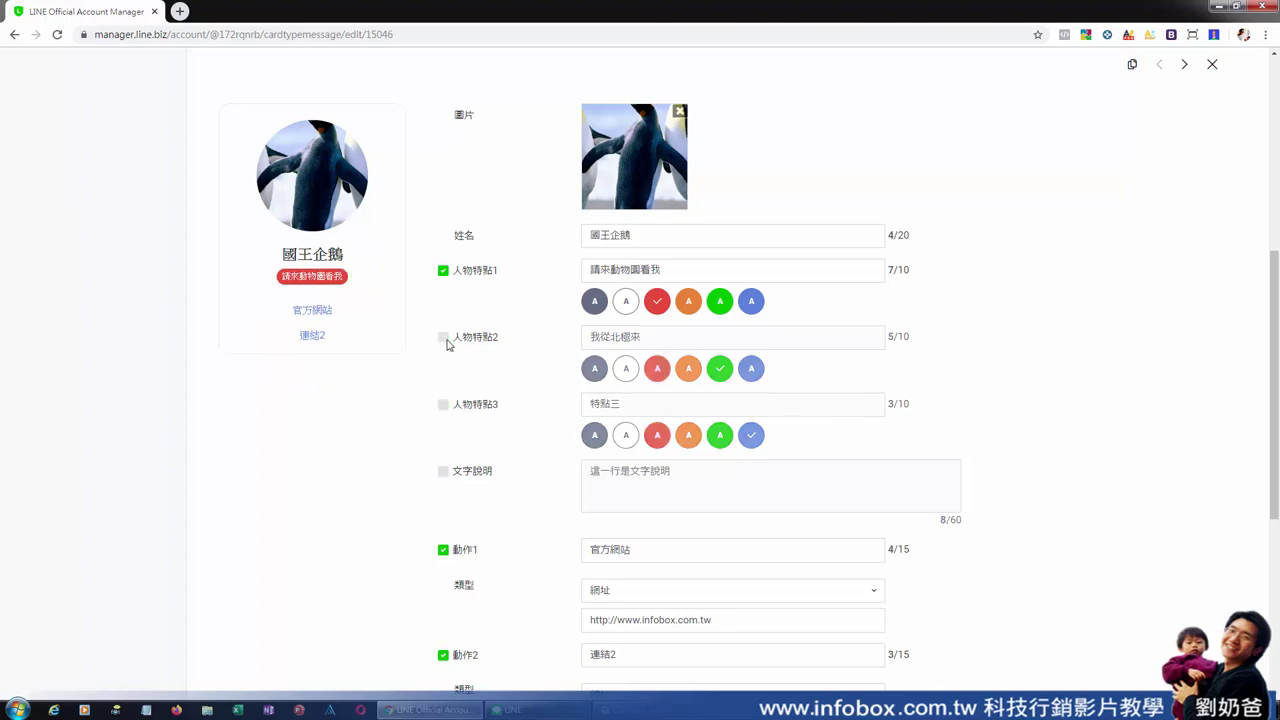
pyautogui.click(443, 272)
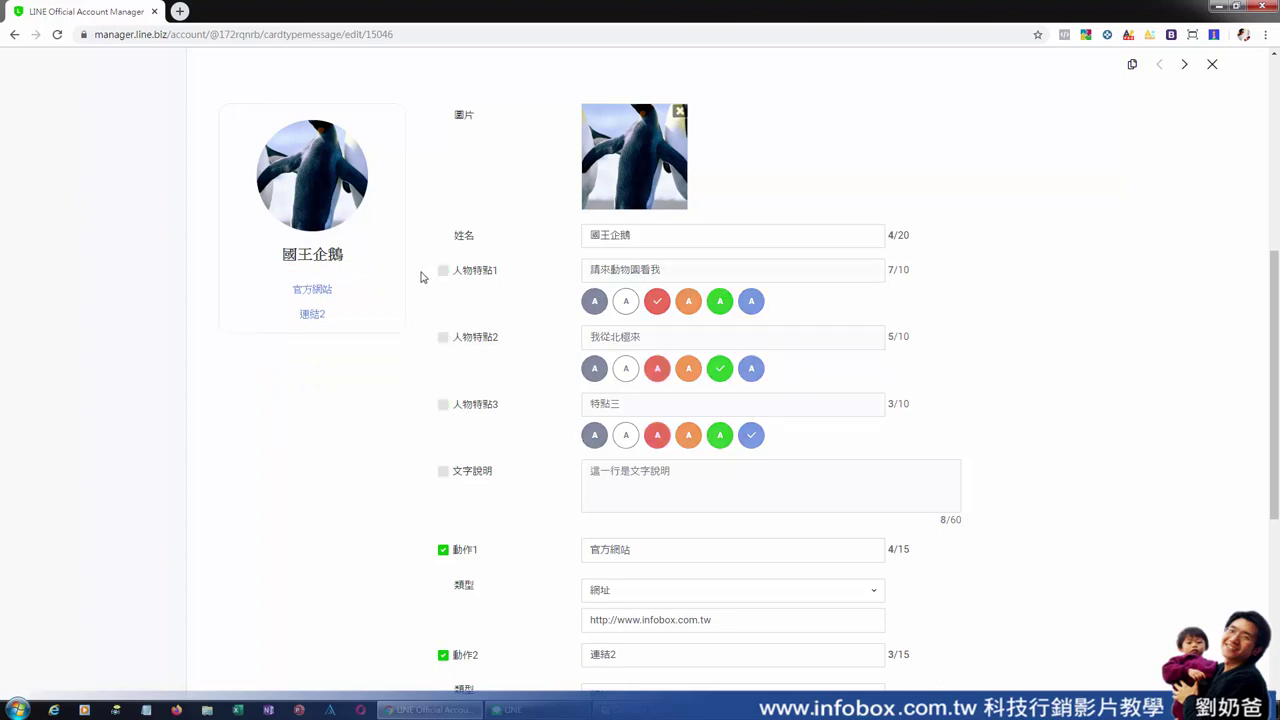
pyautogui.click(444, 272)
pyautogui.click(444, 339)
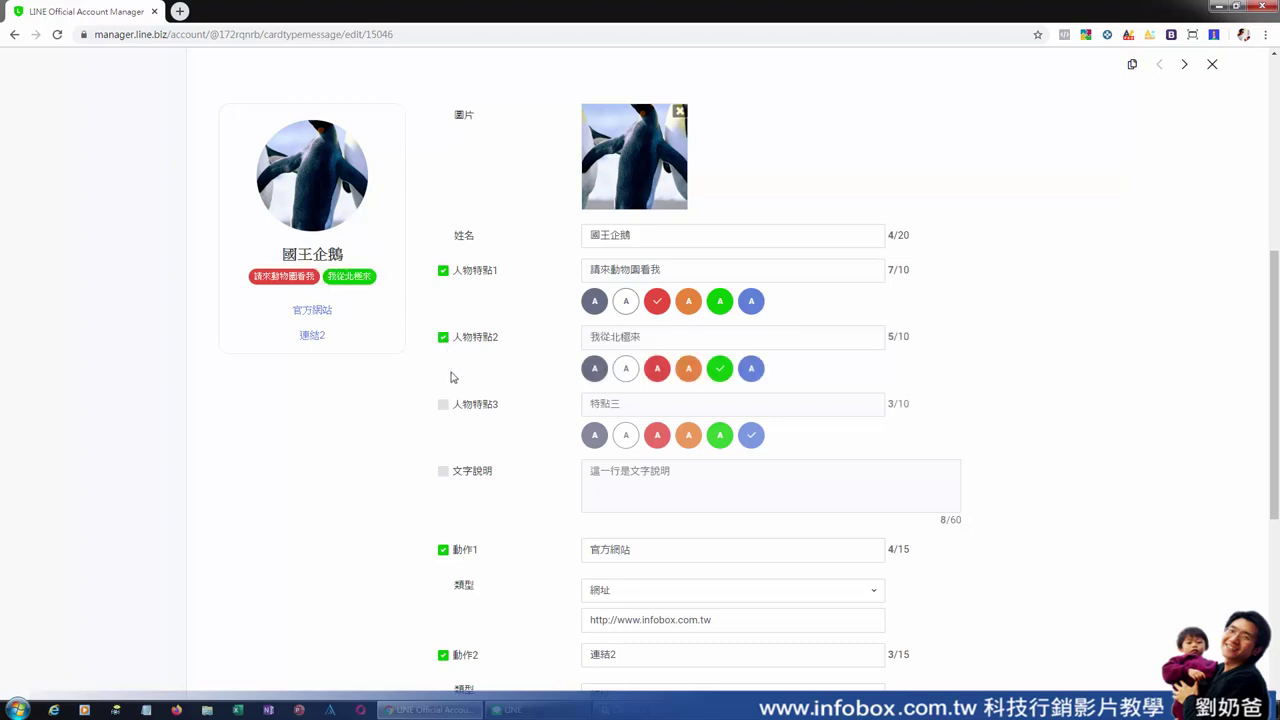
pyautogui.click(443, 406)
pyautogui.click(444, 471)
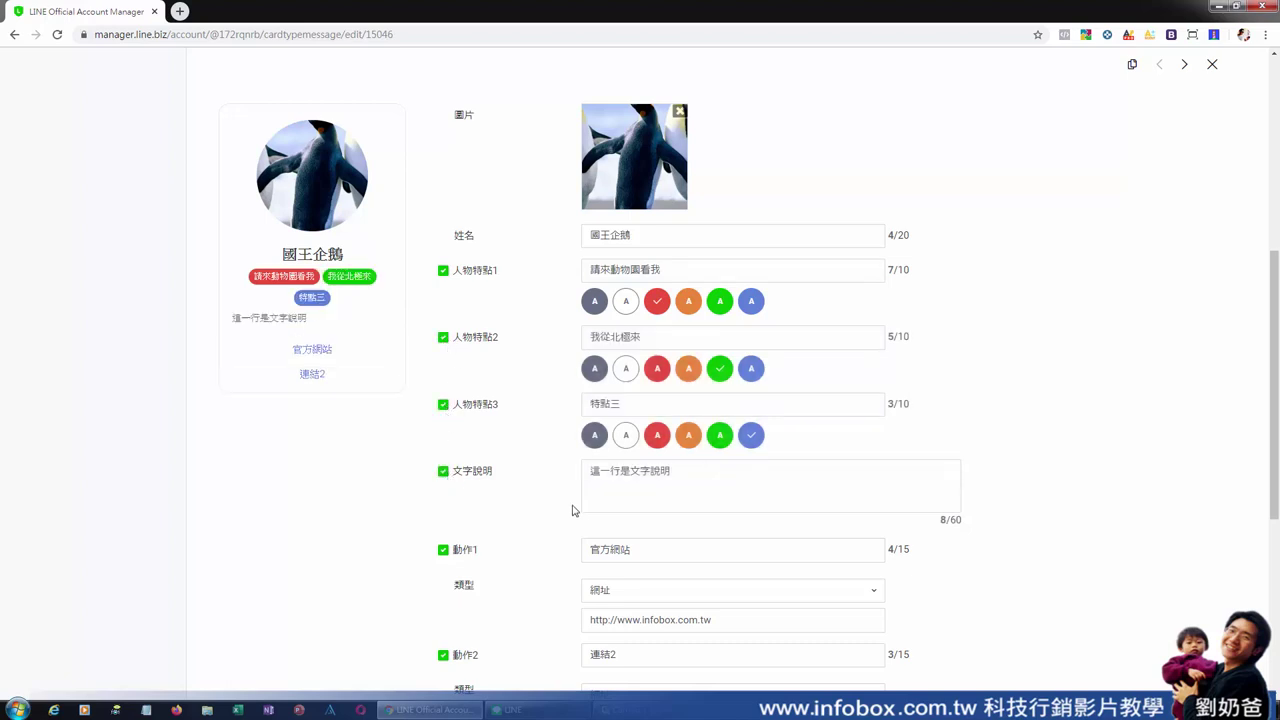
# Examine the card on page 2, including its image, name, 人物特點, description and action settings
pyautogui.scroll(2, 583, 507)
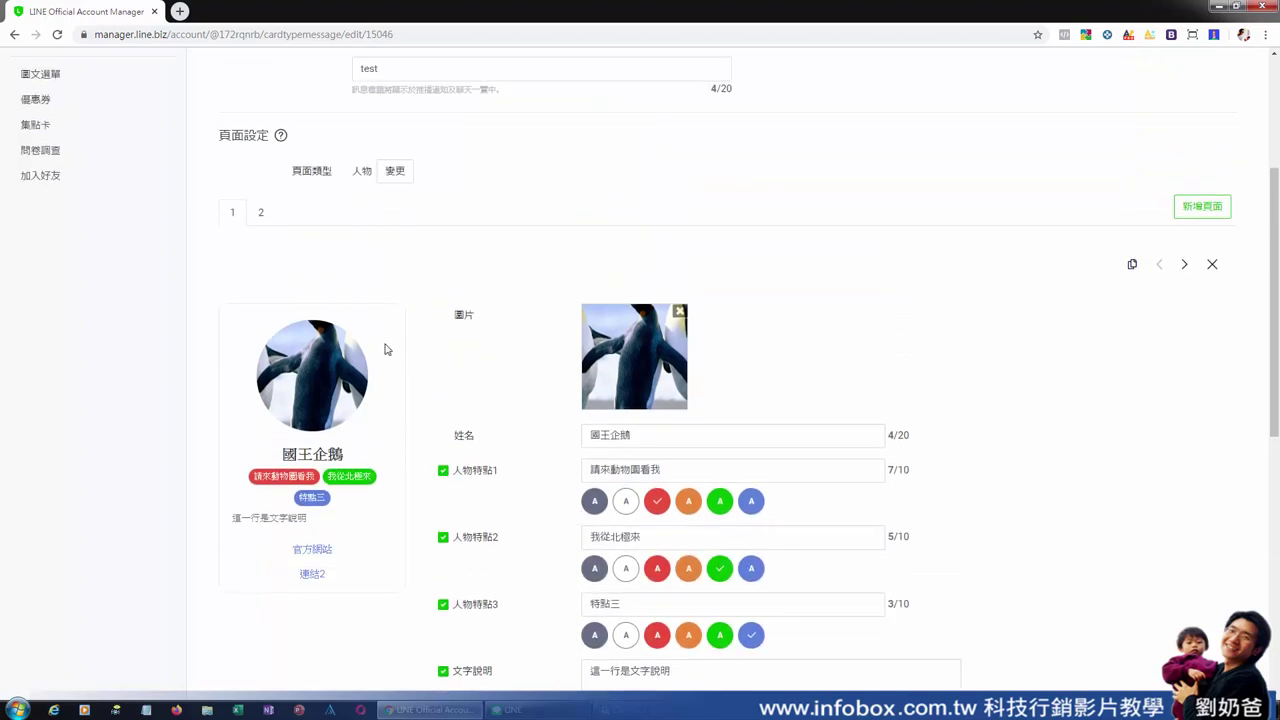
pyautogui.click(262, 216)
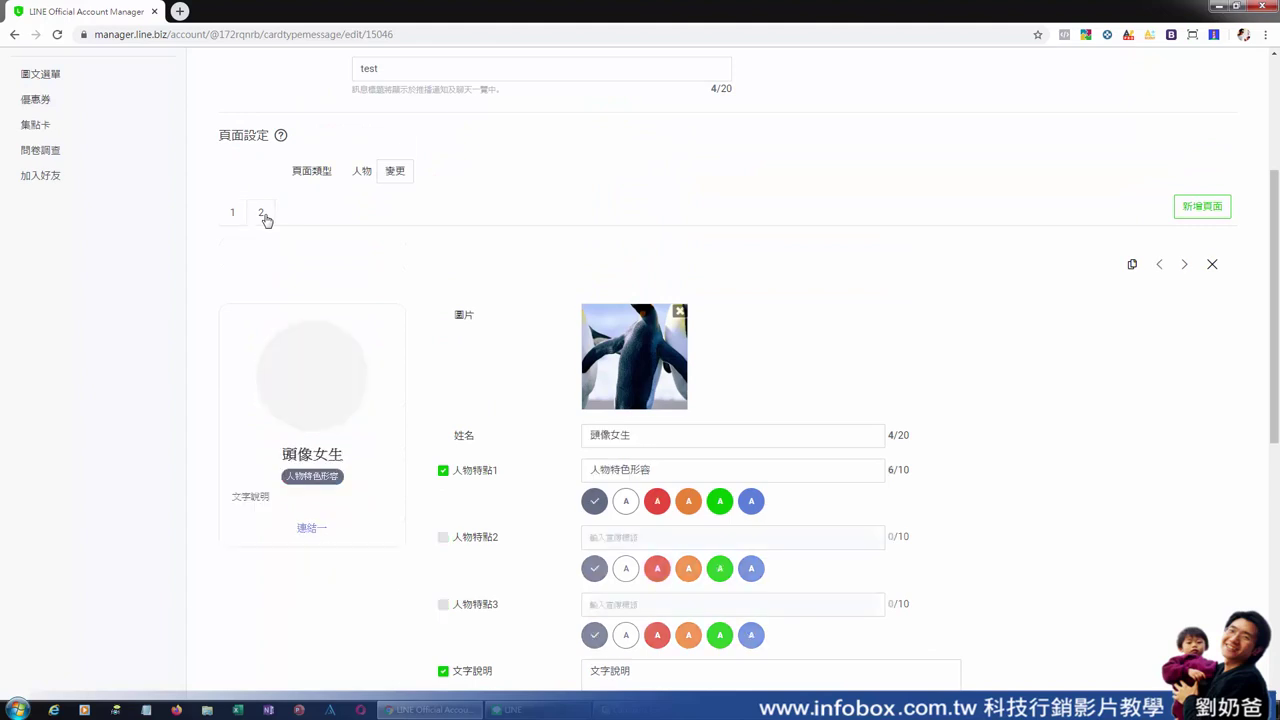
pyautogui.scroll(-1, 421, 414)
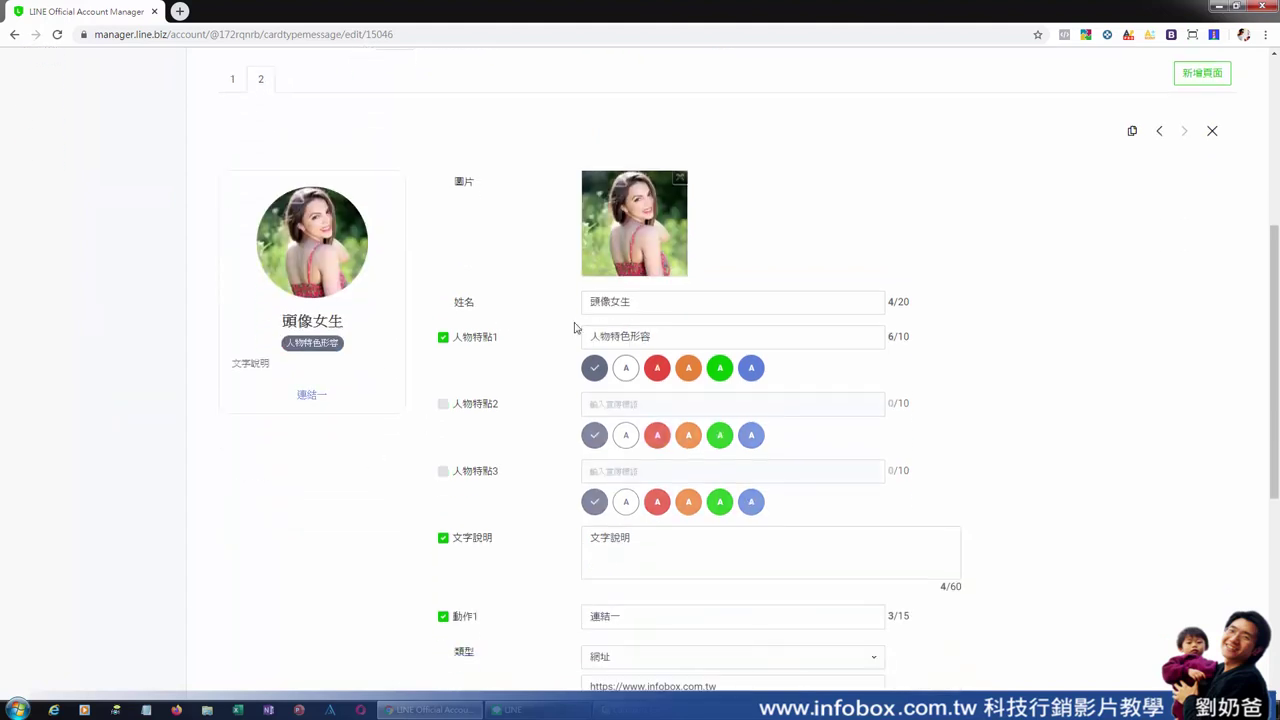
pyautogui.scroll(-4, 563, 363)
pyautogui.scroll(2, 588, 465)
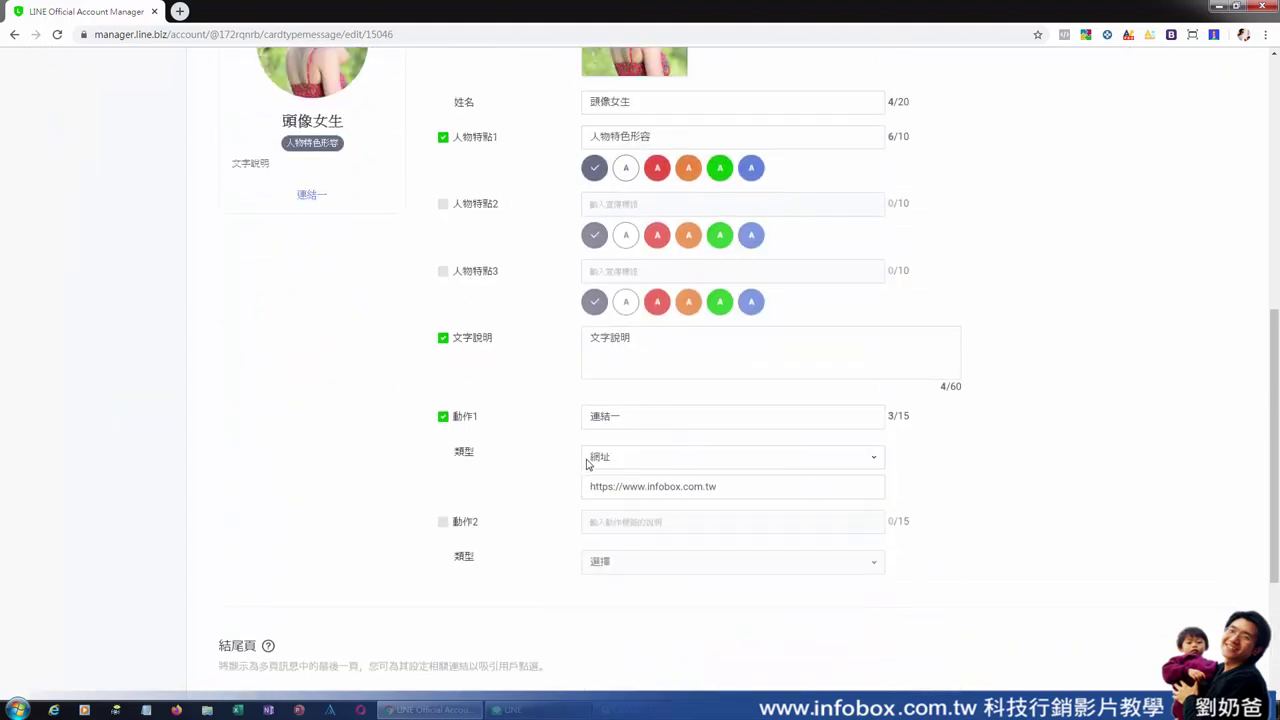
pyautogui.scroll(-2, 590, 460)
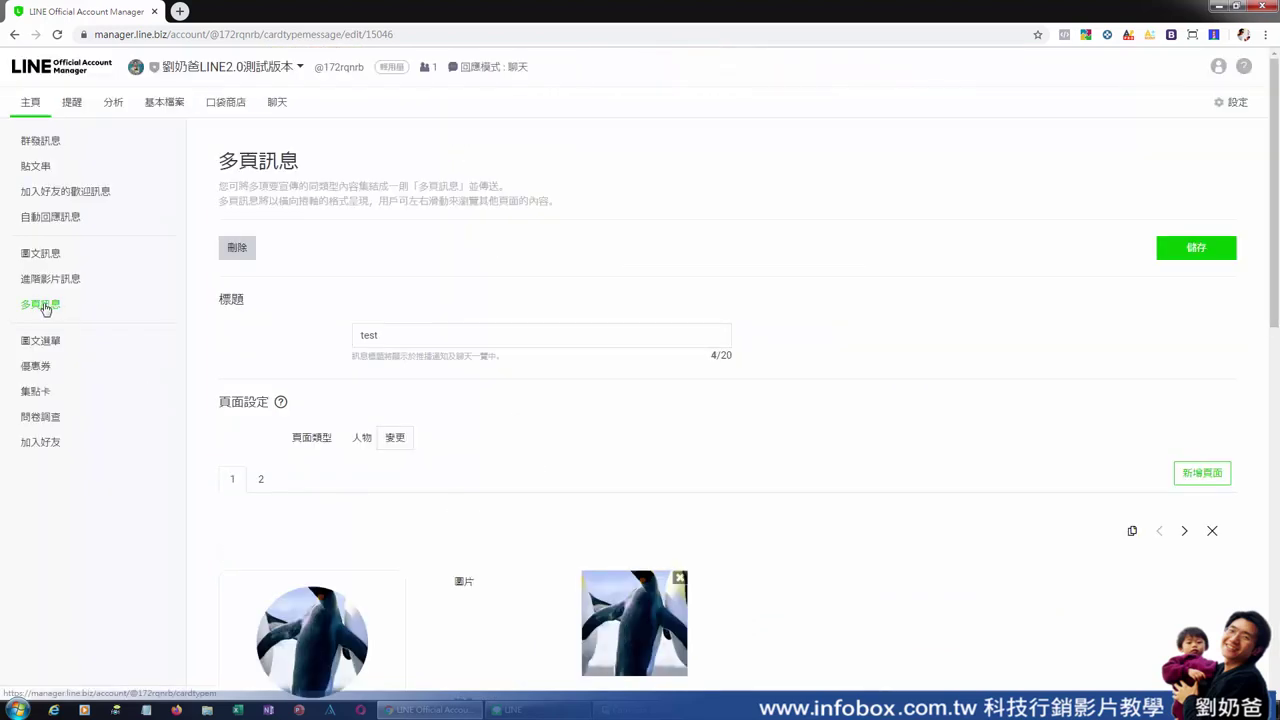
# Create a new multi-page message from the 多頁訊息 list and title it "test2"
pyautogui.click(43, 307)
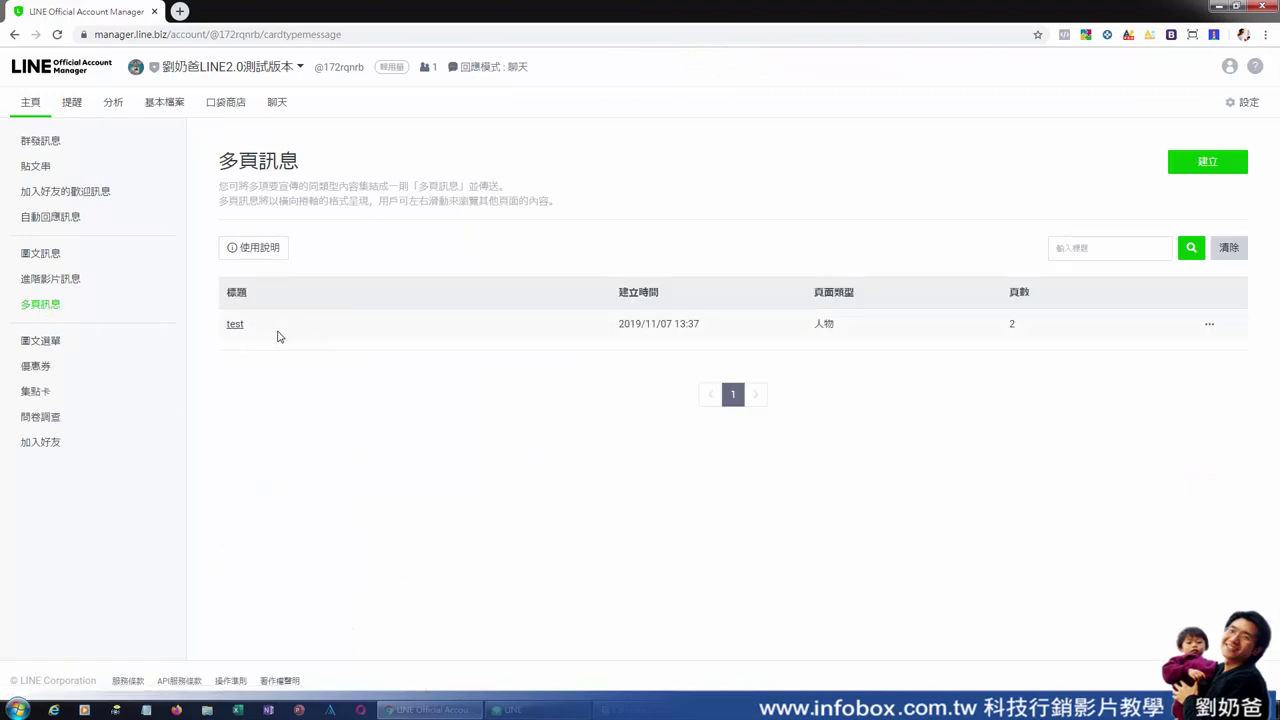
pyautogui.click(1199, 164)
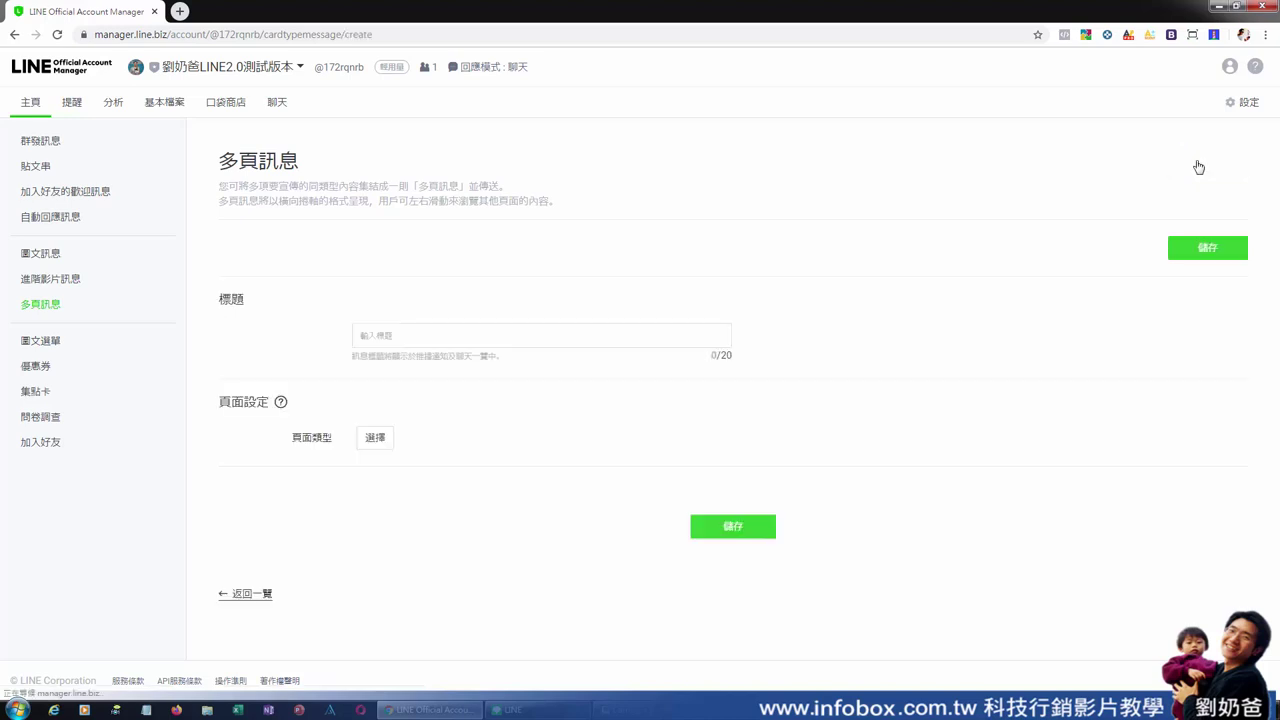
pyautogui.click(445, 343)
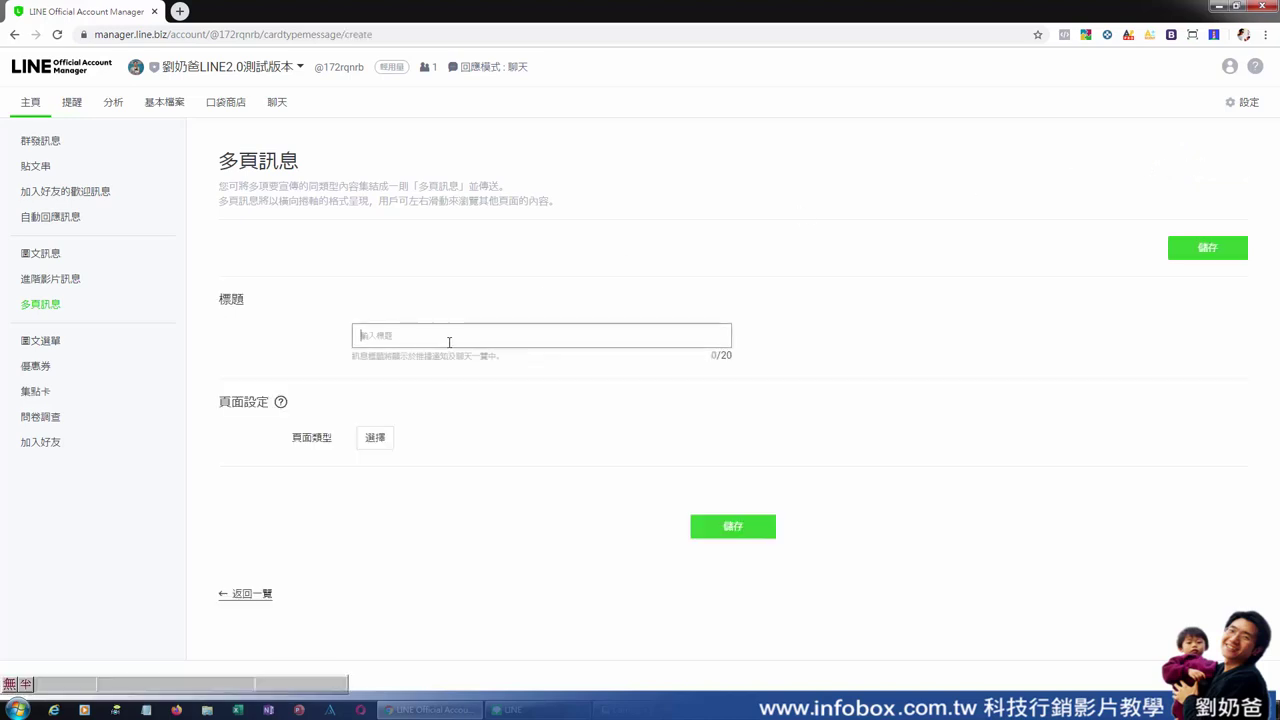
pyautogui.write('test2')
# Choose 商品服務 as the page type of the new message
pyautogui.click(372, 438)
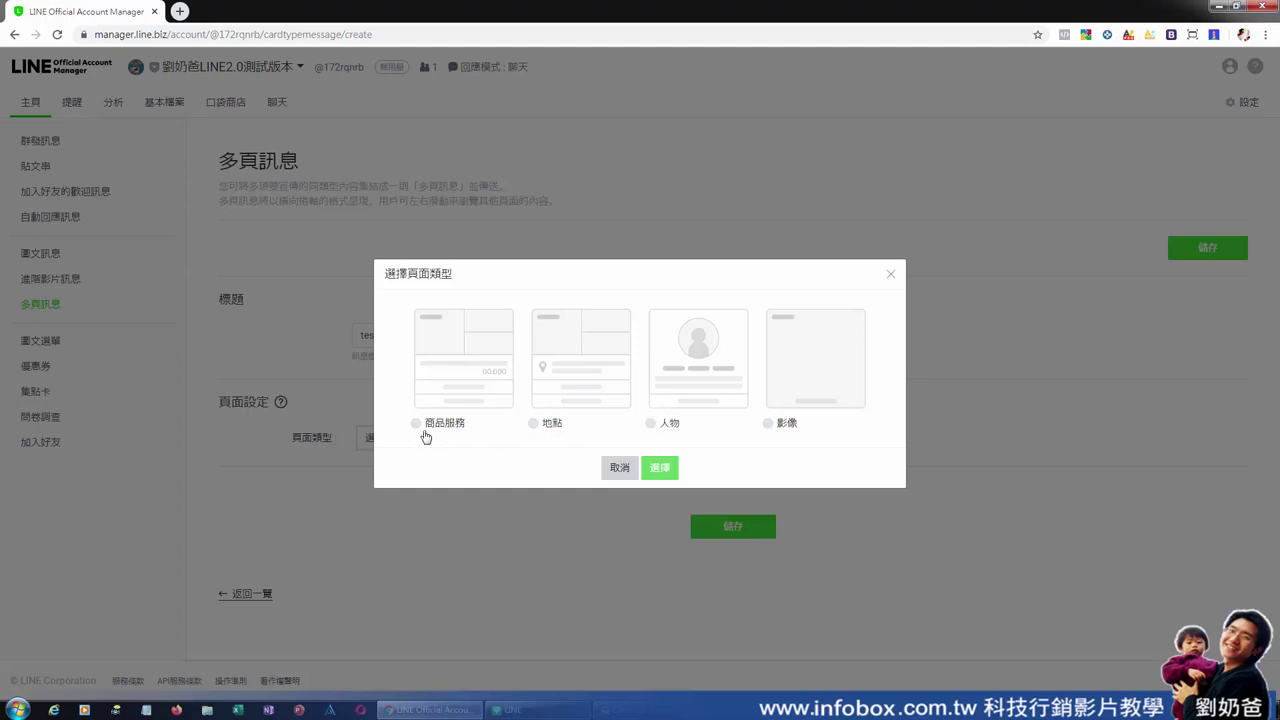
pyautogui.click(416, 424)
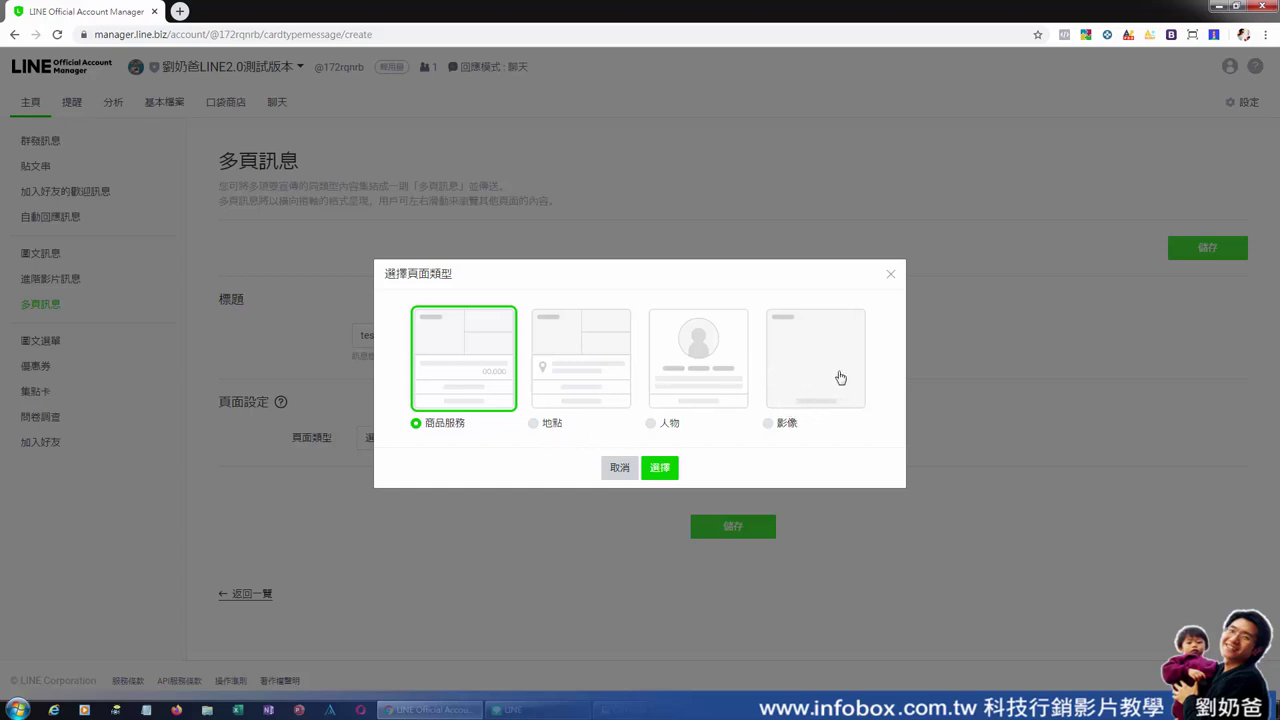
pyautogui.click(664, 467)
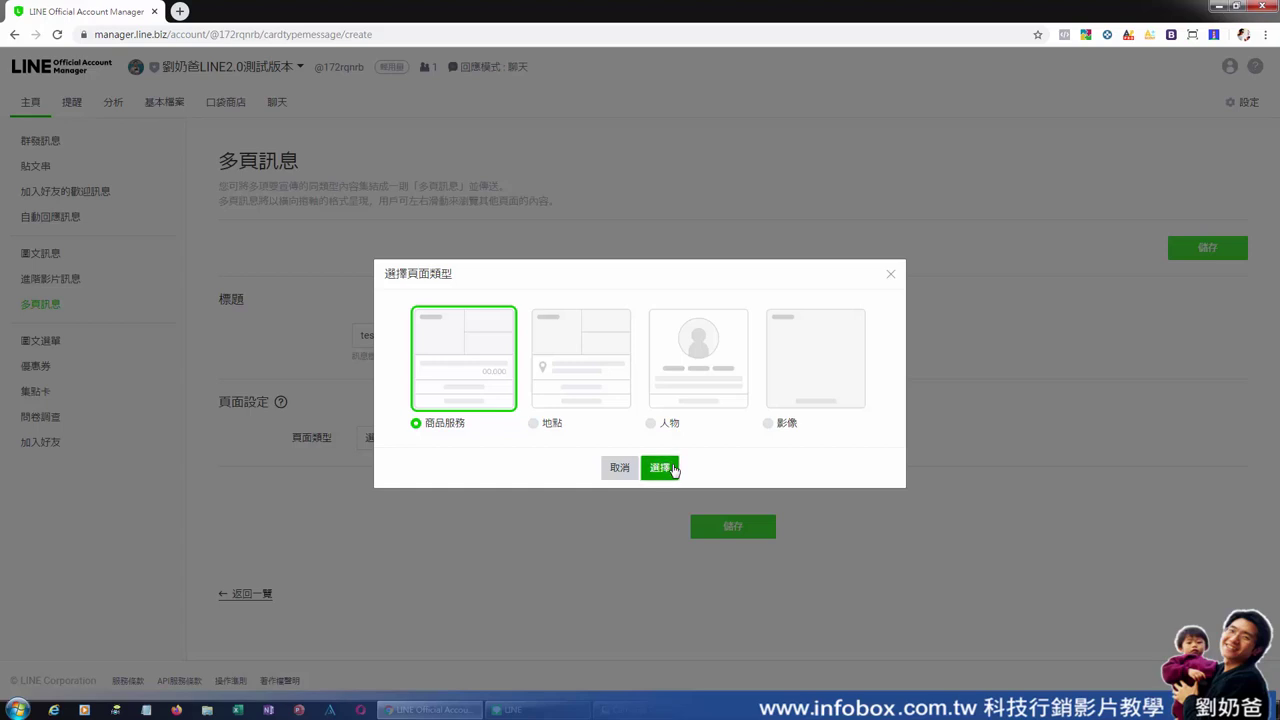
# Enter "三個100元的火腿蛋吐司" as the 宣傳標語 on page 1 and give its label the white colour
pyautogui.scroll(-3, 724, 416)
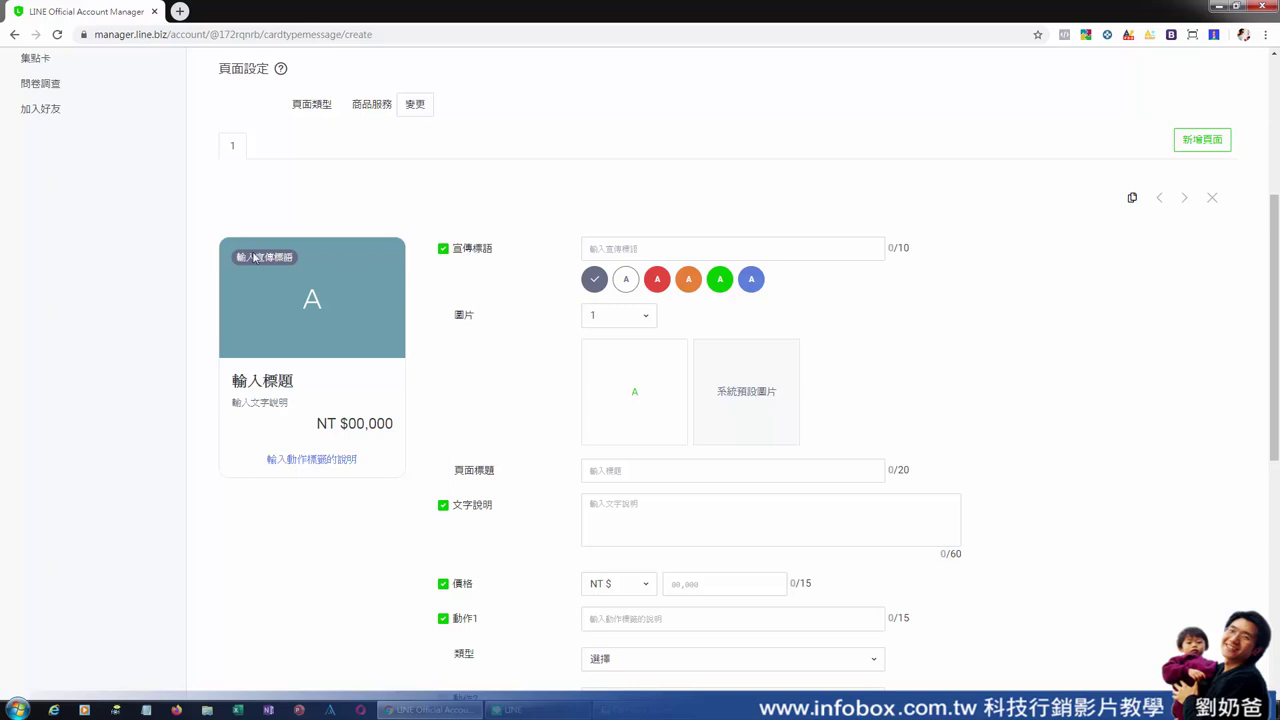
pyautogui.click(624, 248)
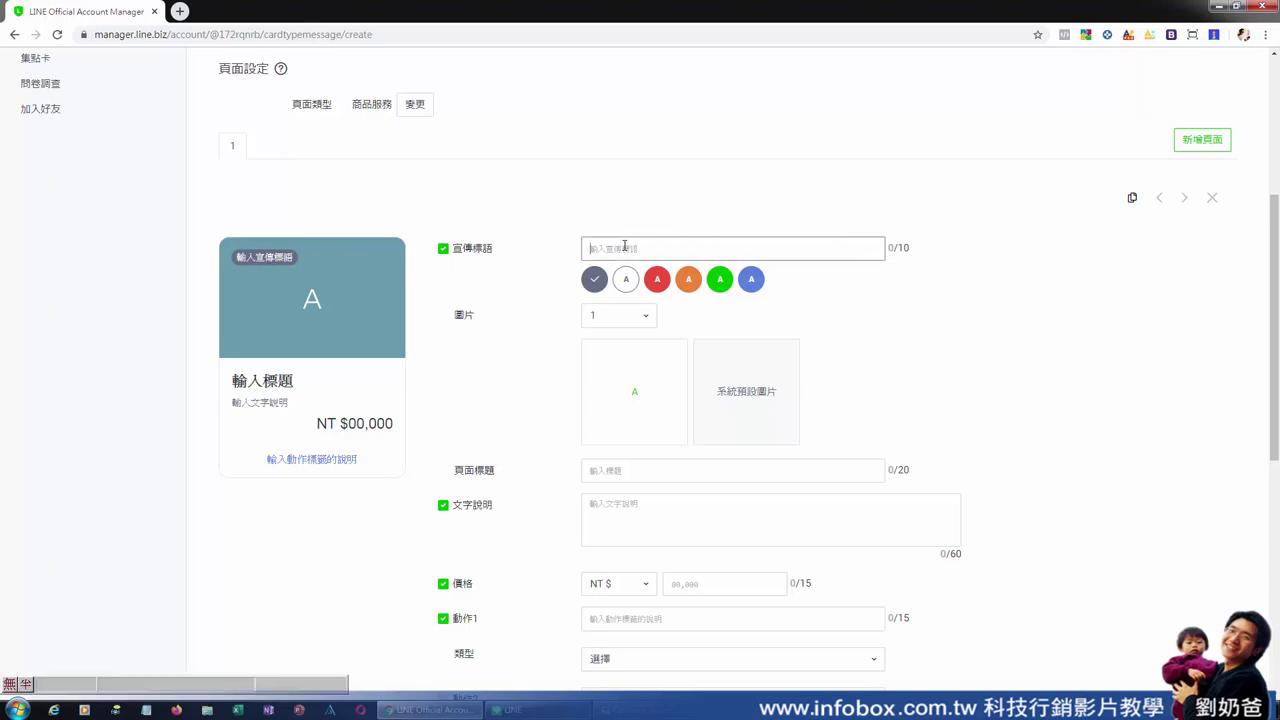
pyautogui.write('三個')
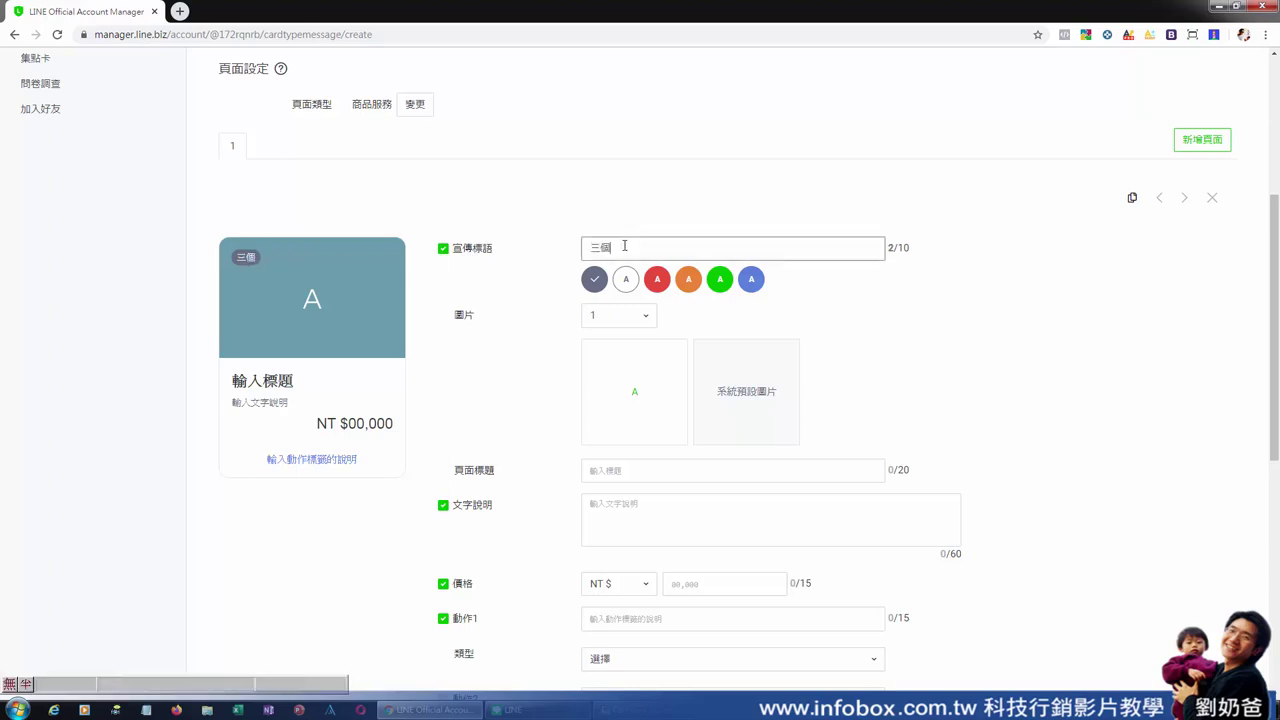
pyautogui.write('100元的火')
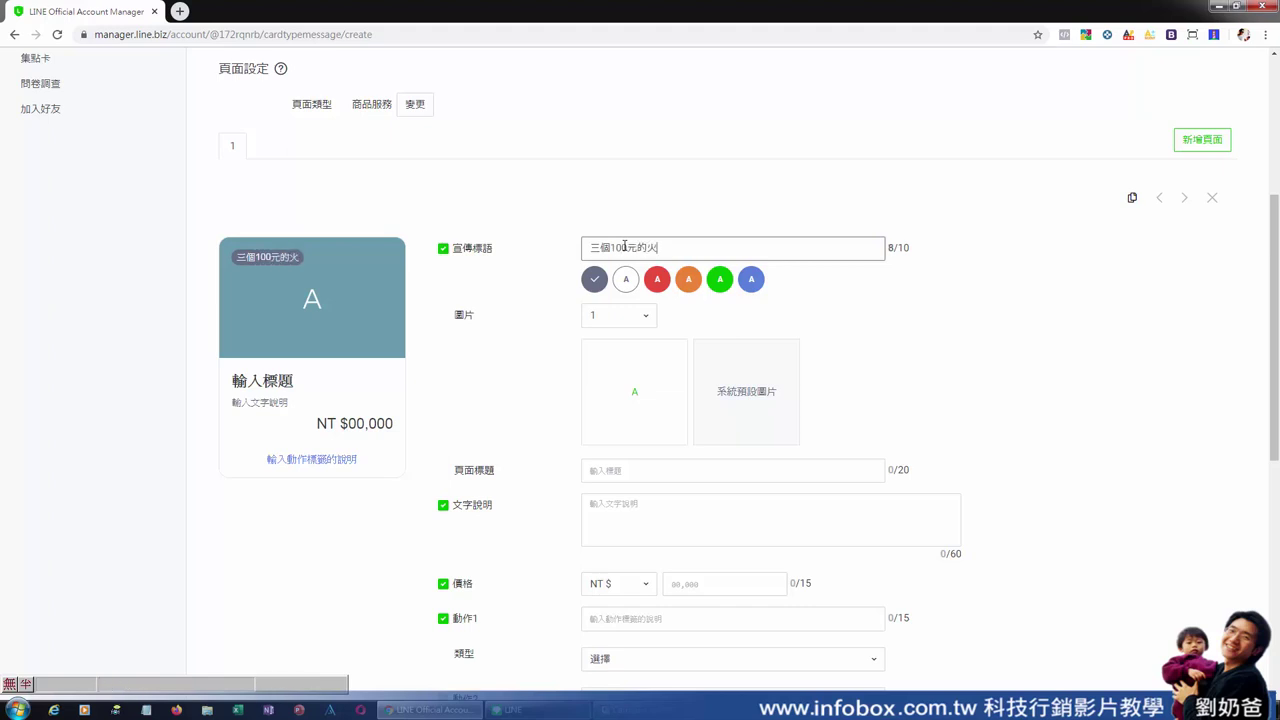
pyautogui.write('腿蛋')
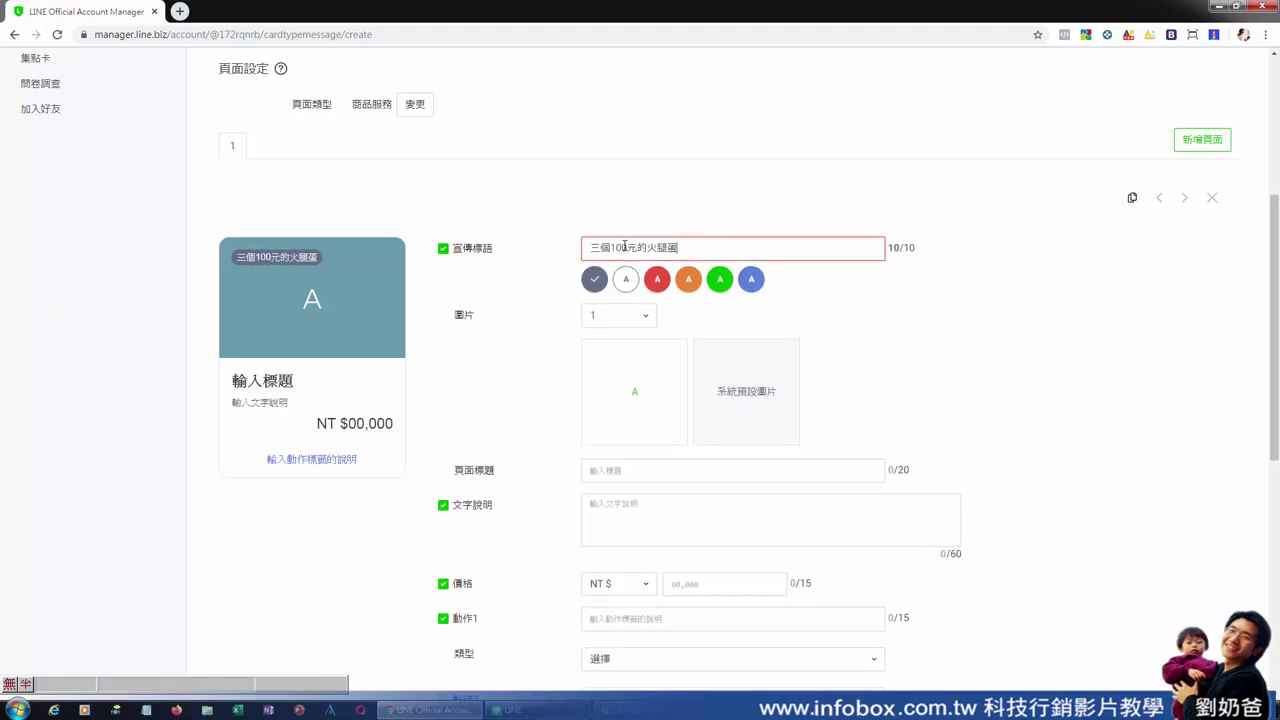
pyautogui.write('吐')
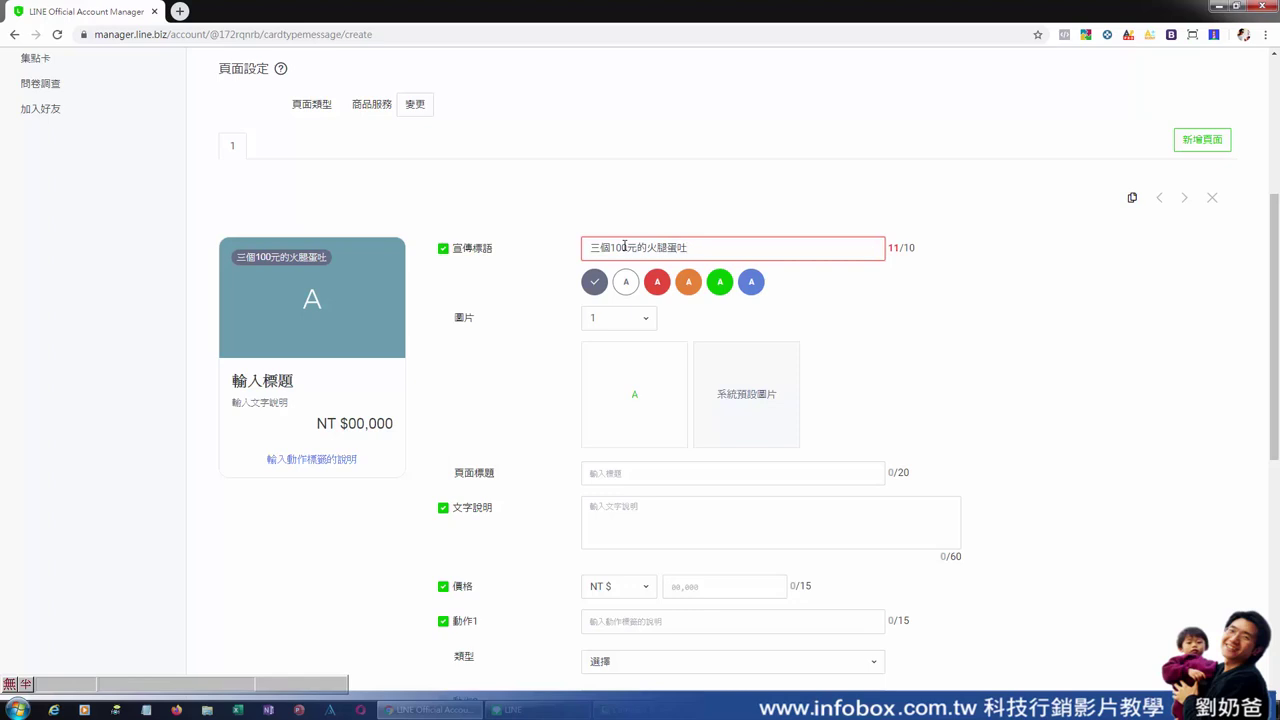
pyautogui.write('司')
pyautogui.click(660, 288)
pyautogui.click(627, 286)
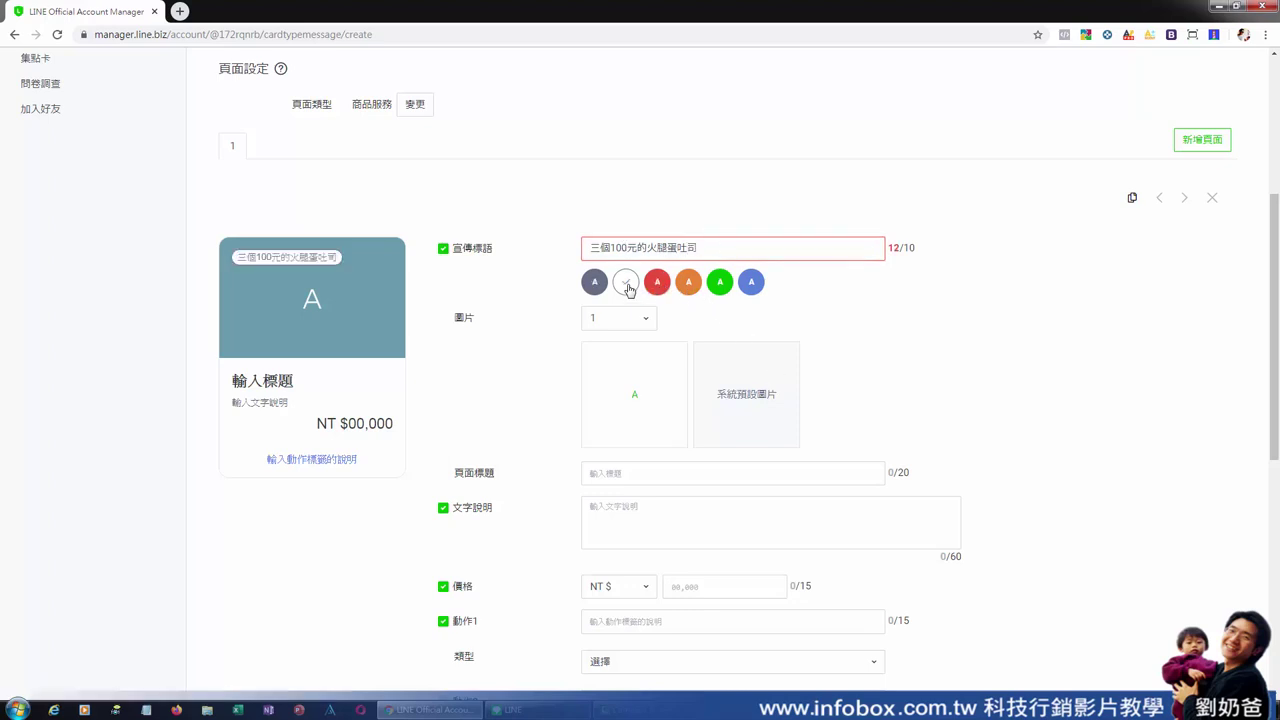
# Try two images on the page 1 card, then set the number of images to 3
pyautogui.click(633, 324)
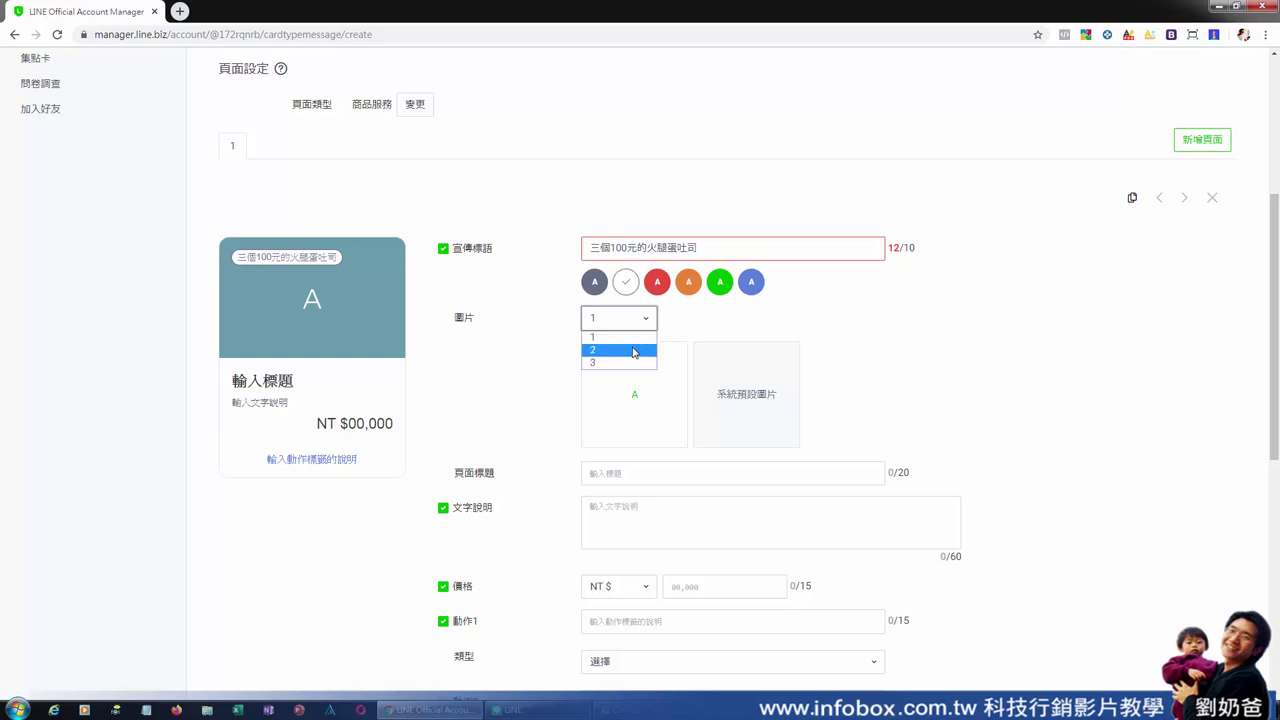
pyautogui.click(633, 349)
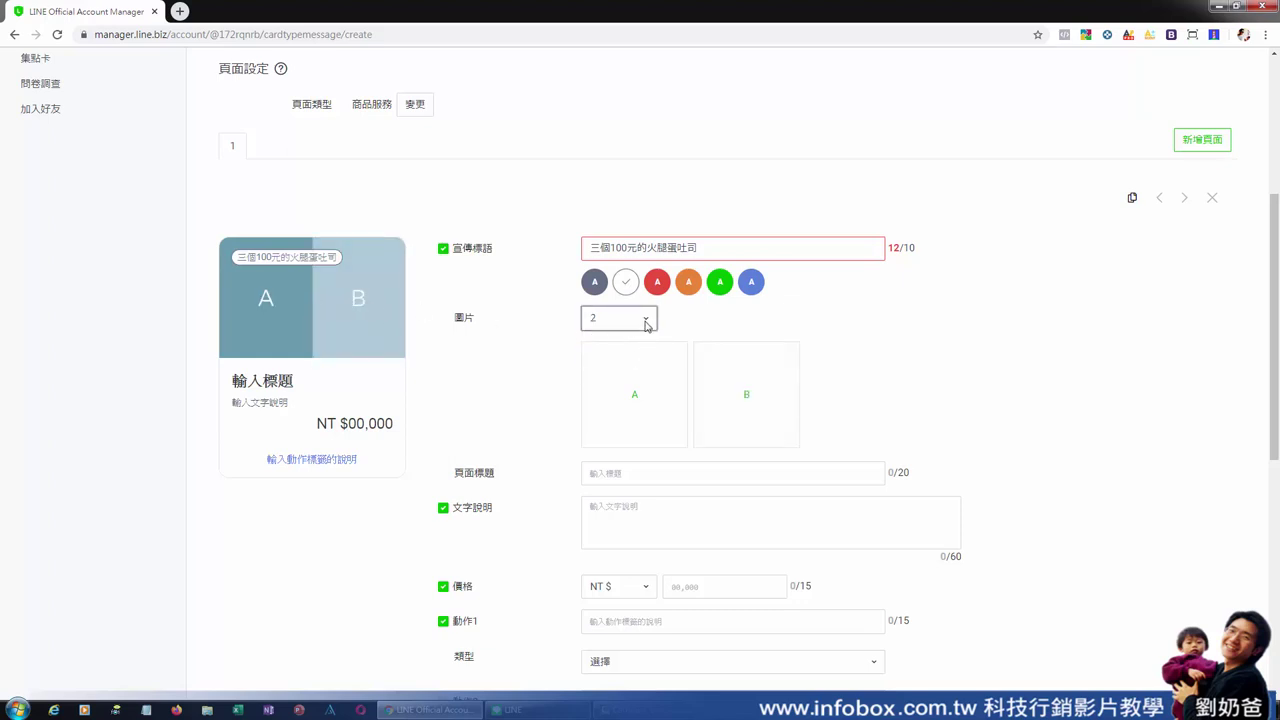
pyautogui.click(641, 322)
pyautogui.click(628, 362)
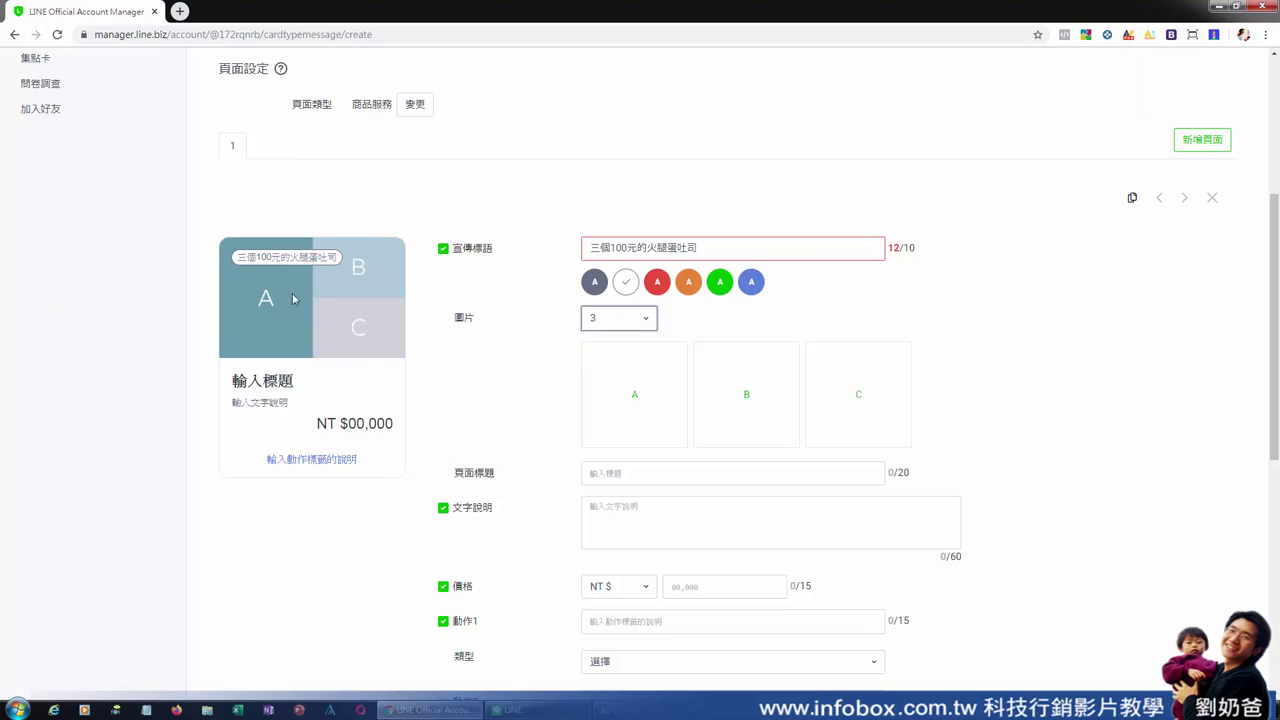
# Upload 如何讓客戶找我買.jpg from the desktop as image A, with the crop zoomed fully out
pyautogui.click(633, 397)
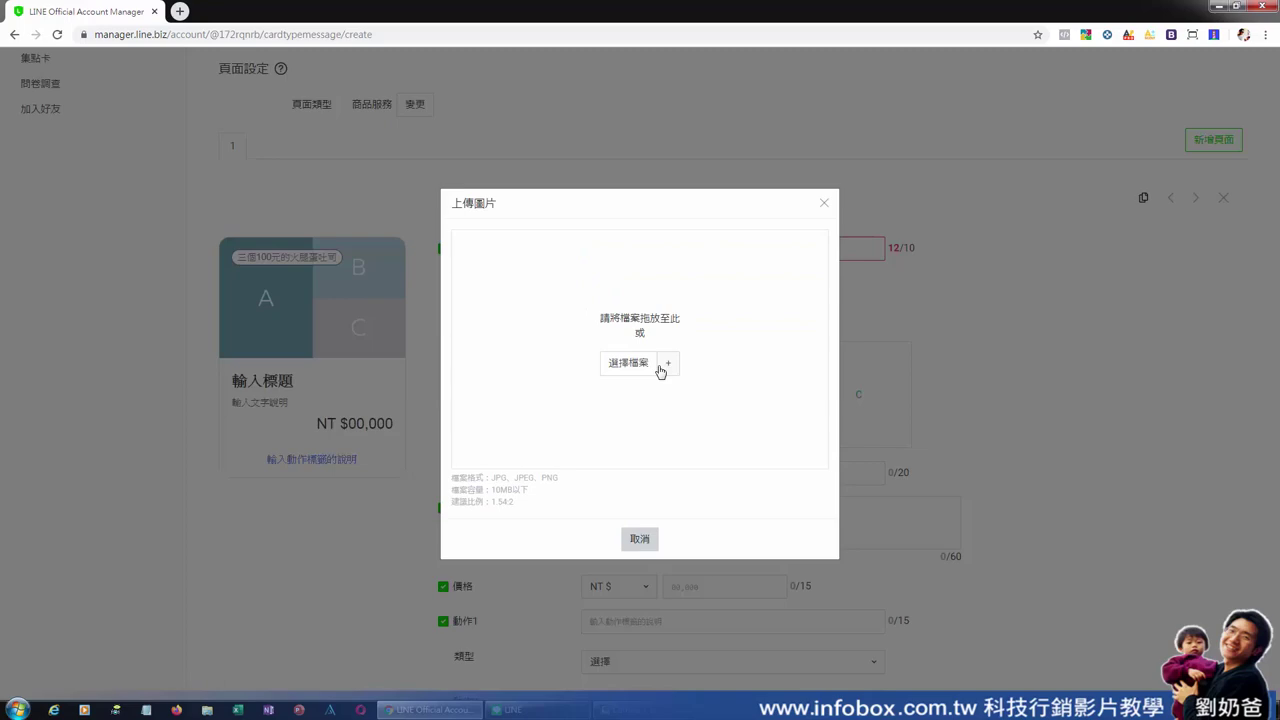
pyautogui.click(660, 369)
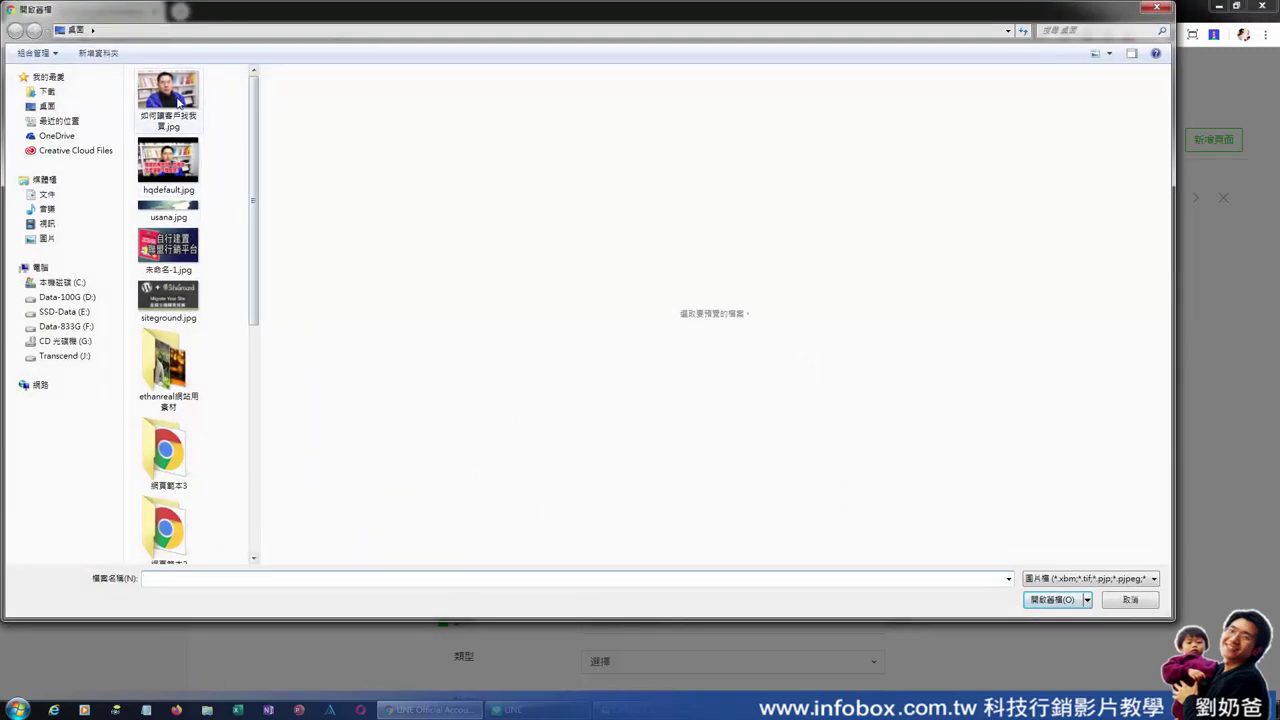
pyautogui.click(178, 100)
pyautogui.click(1051, 600)
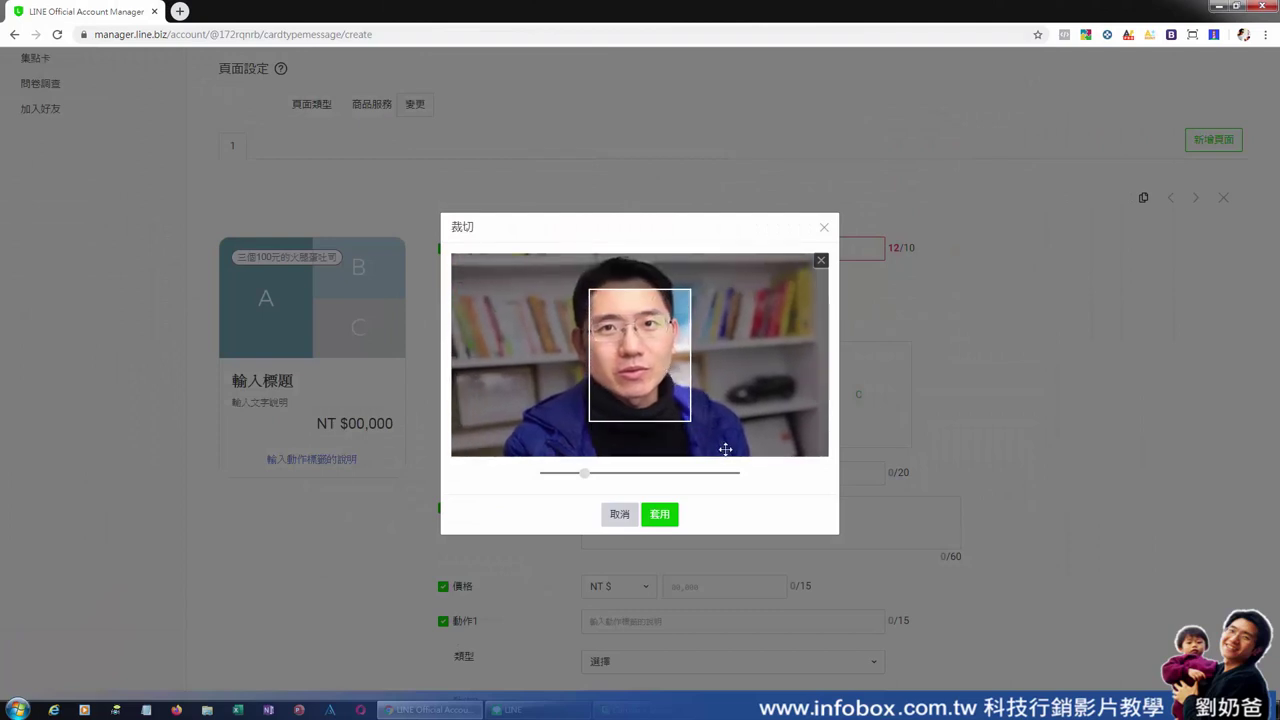
pyautogui.moveTo(587, 476); pyautogui.dragTo(535, 480)
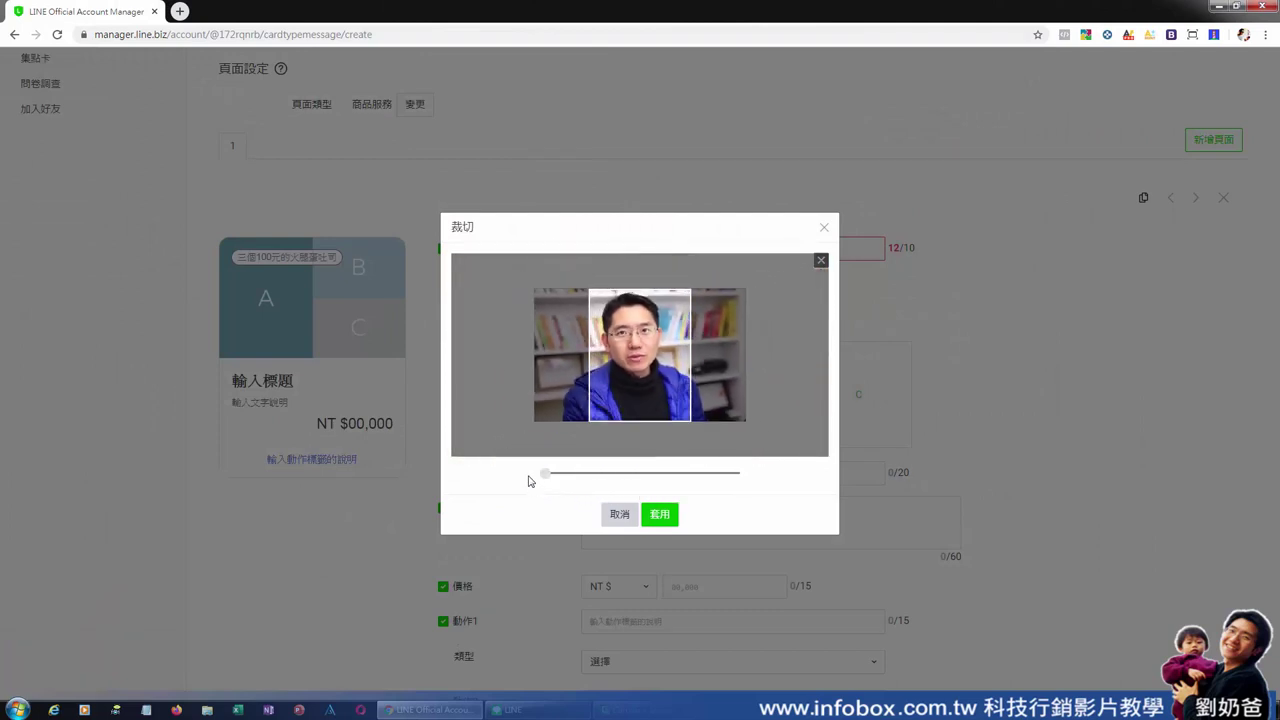
pyautogui.click(662, 516)
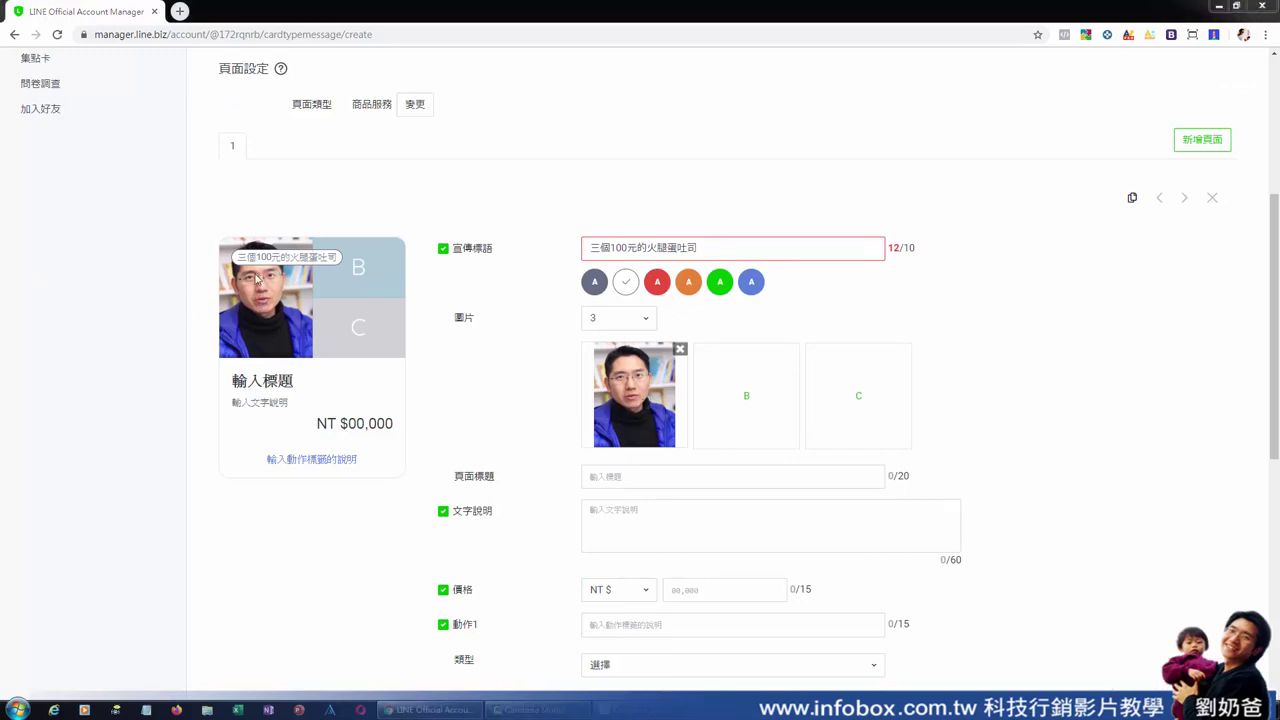
# Upload 小米尋找手機.jpg from the 網頁用縮圖 folder in ethanreal網站用素材 as image B, with the crop zoomed fully out
pyautogui.click(755, 390)
pyautogui.click(627, 366)
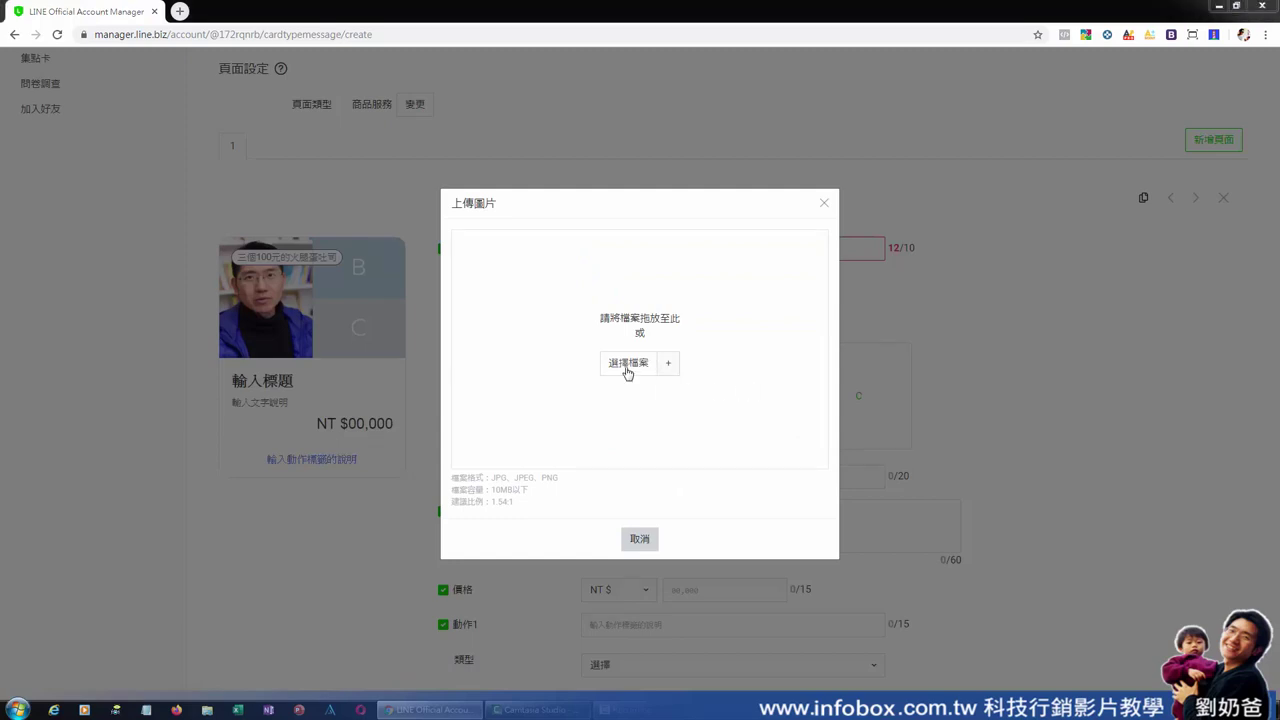
pyautogui.doubleClick(165, 365)
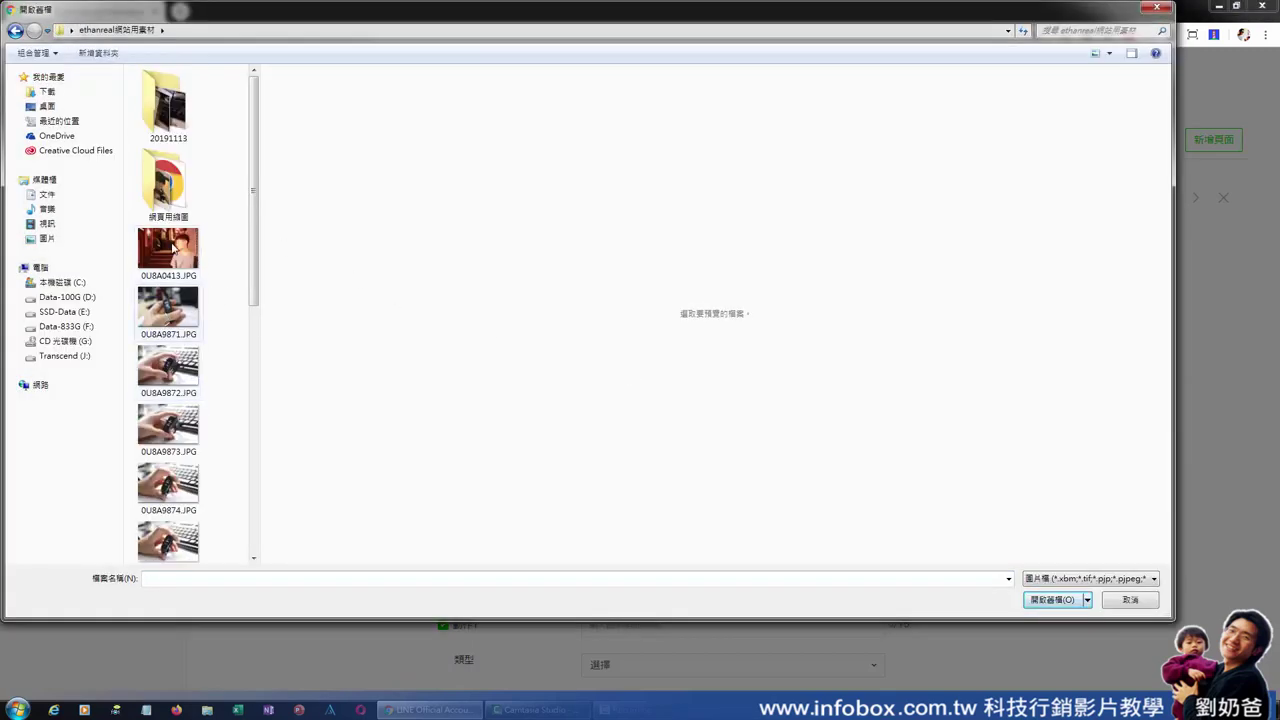
pyautogui.doubleClick(168, 185)
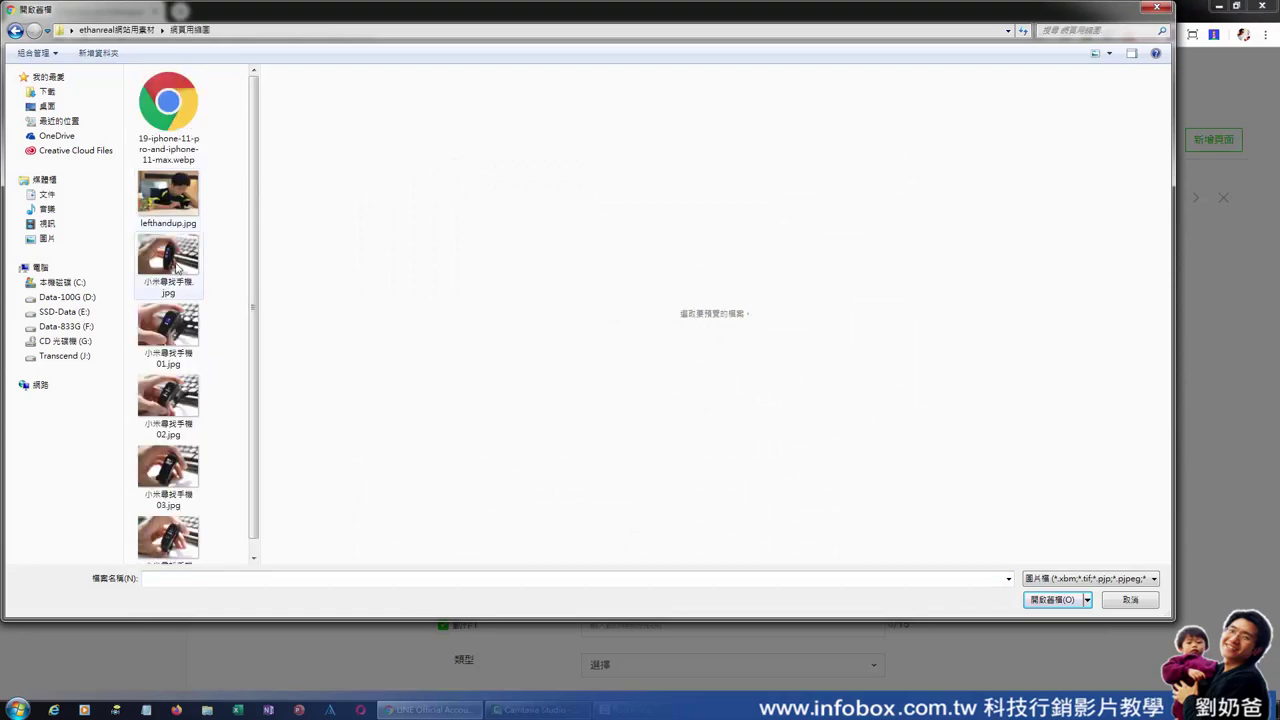
pyautogui.doubleClick(170, 258)
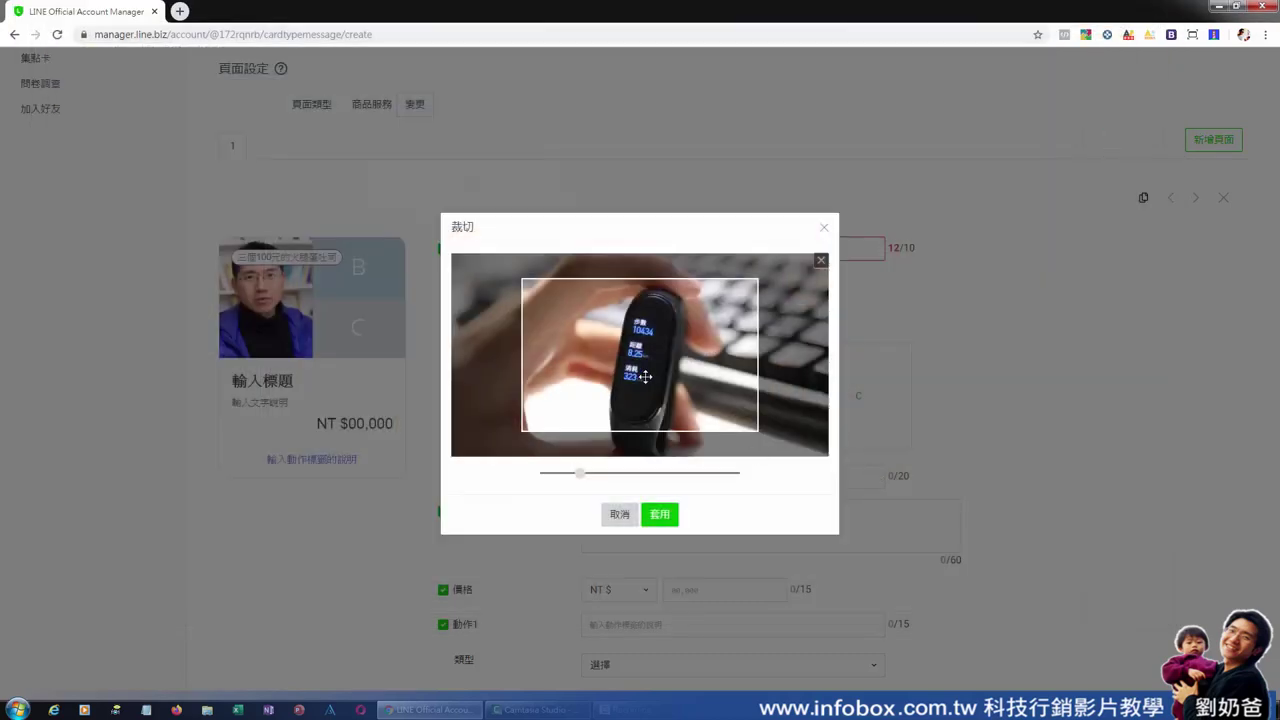
pyautogui.moveTo(580, 473); pyautogui.dragTo(533, 481)
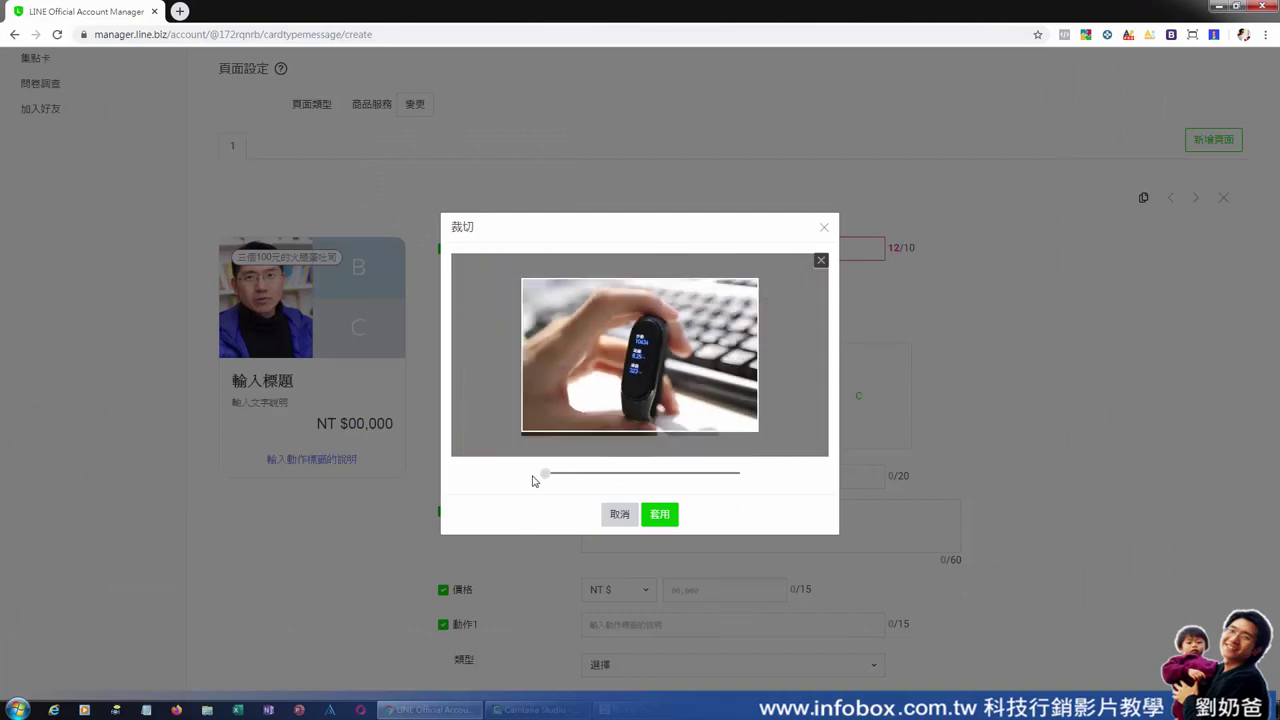
pyautogui.click(657, 515)
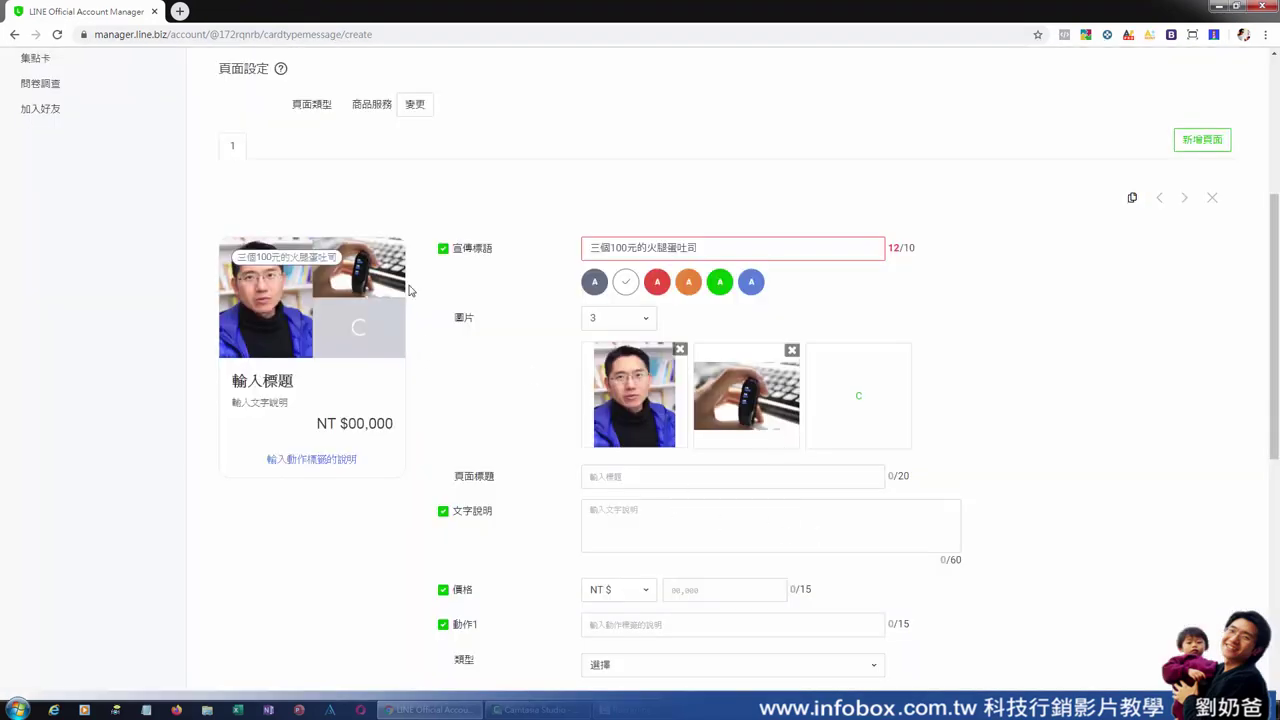
# Upload 小米尋找手機02.jpg as image C, keeping the default crop
pyautogui.click(857, 403)
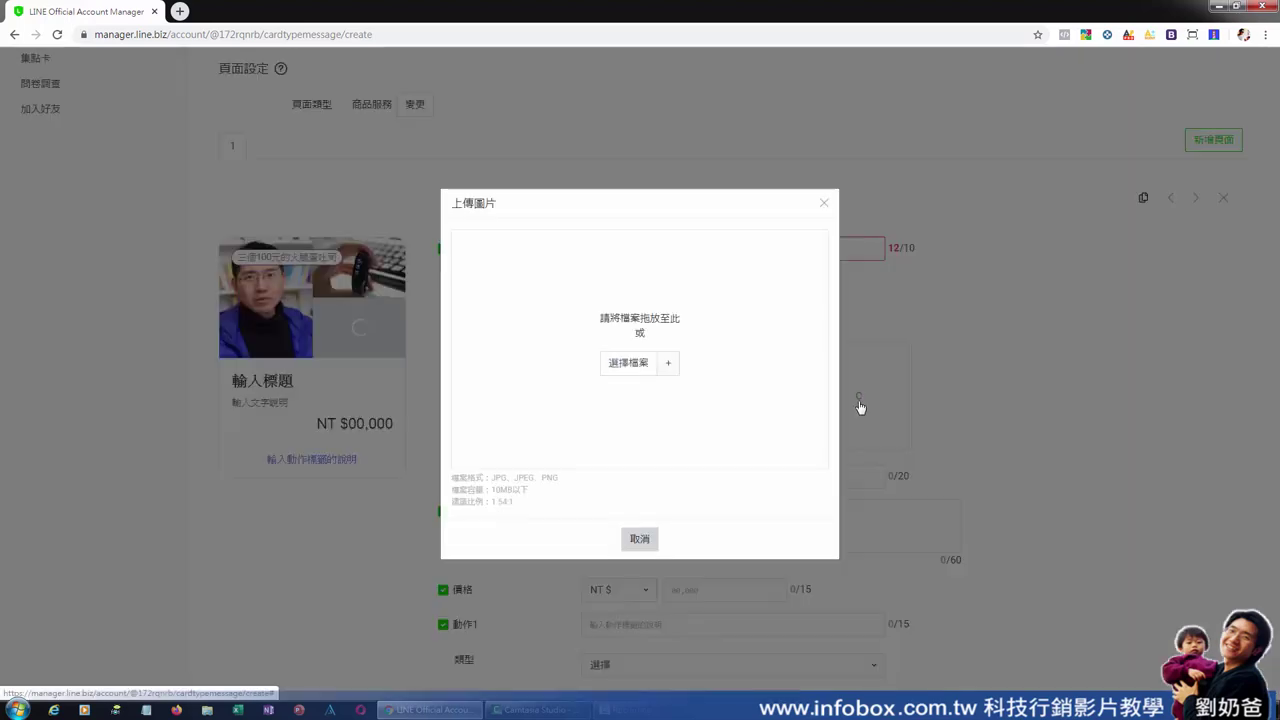
pyautogui.click(630, 365)
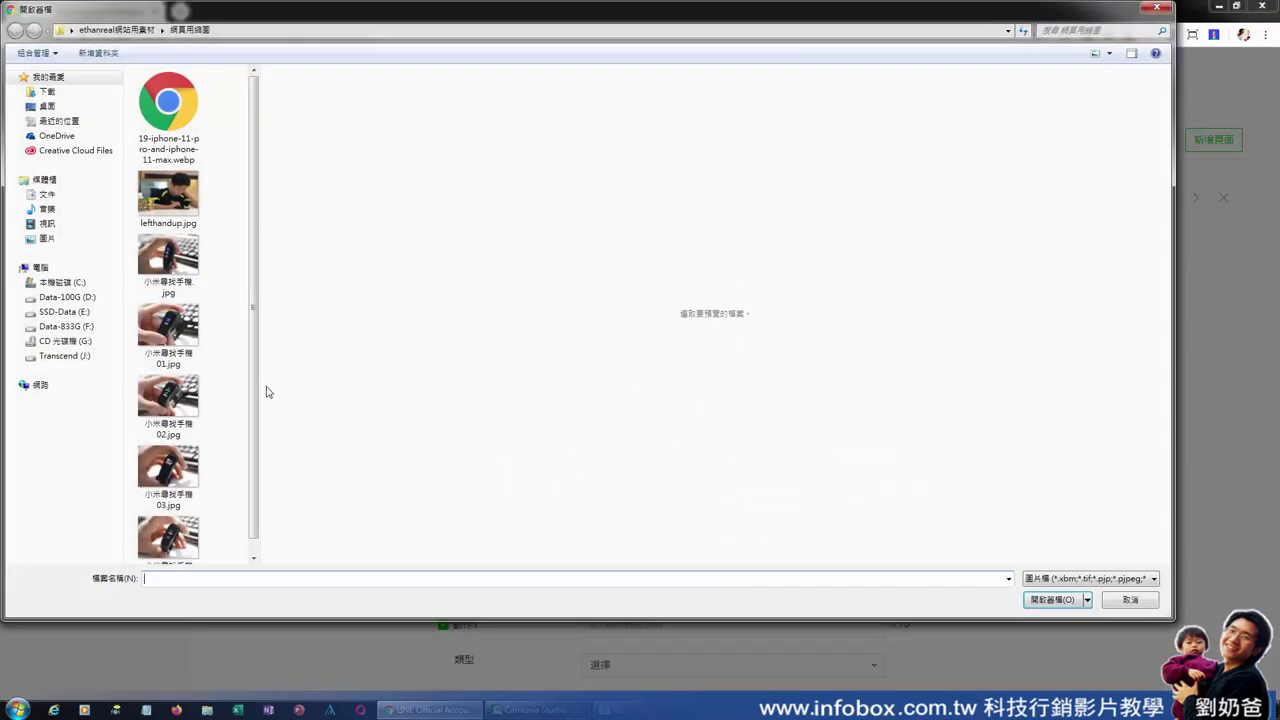
pyautogui.click(168, 398)
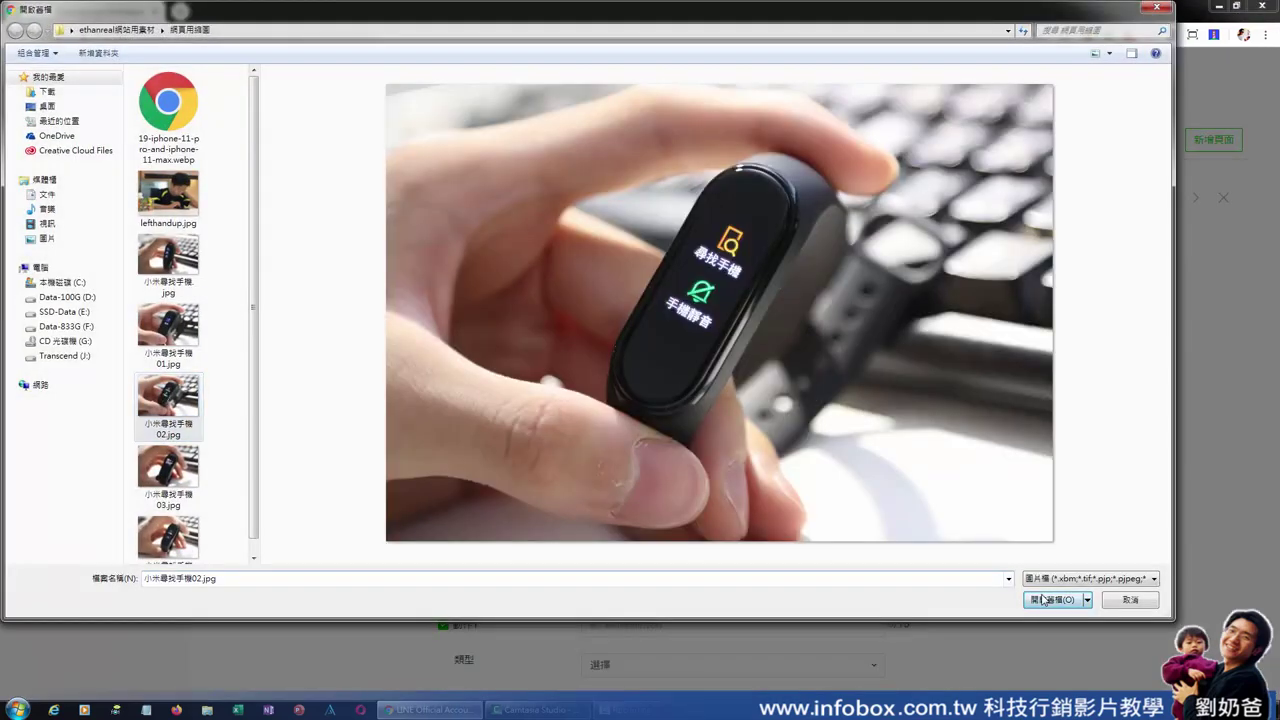
pyautogui.click(1043, 600)
pyautogui.click(658, 515)
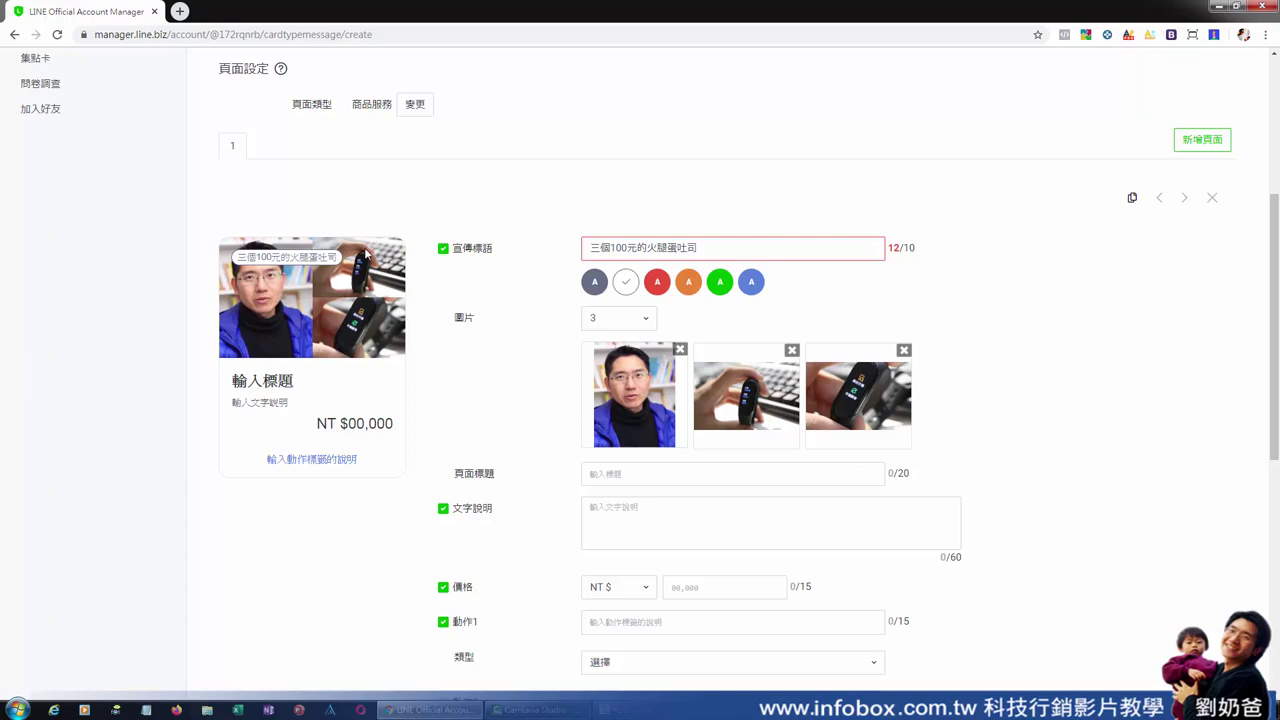
# Shorten the 宣傳標語 on page 1 to "三個火腿蛋吐司"
pyautogui.click(742, 248)
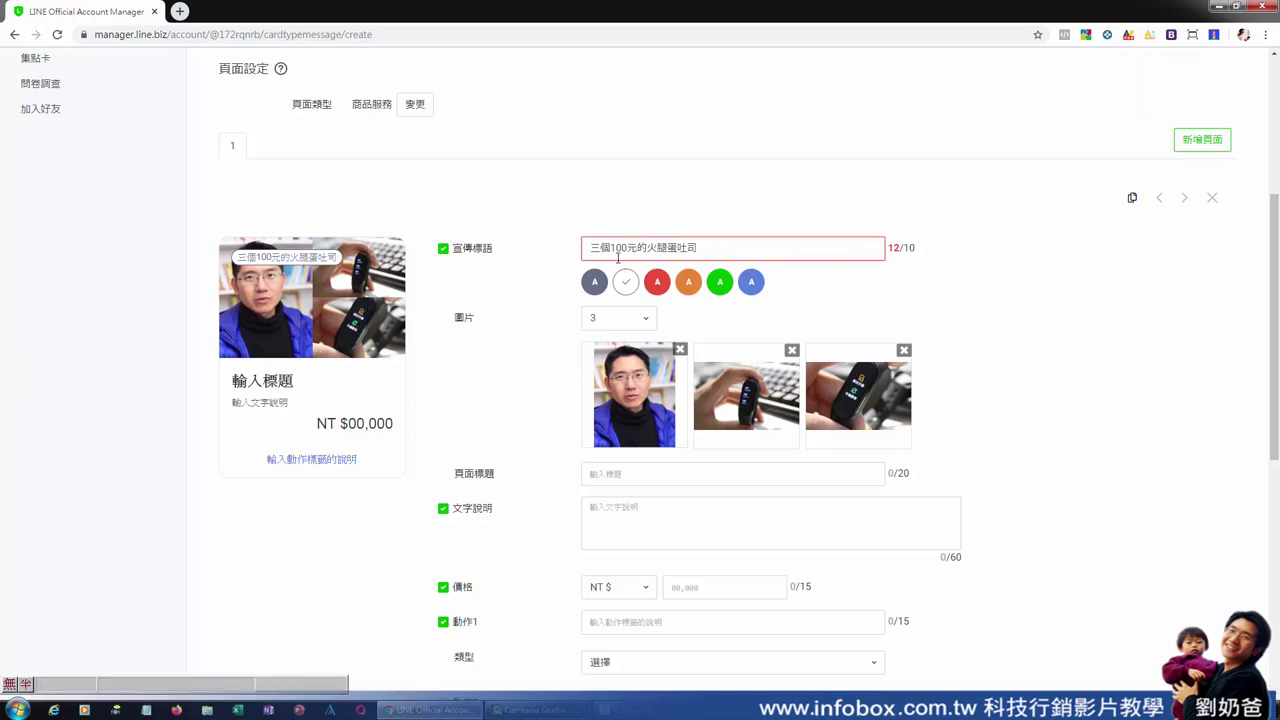
pyautogui.moveTo(638, 248); pyautogui.dragTo(612, 248)
pyautogui.press('Delete')
pyautogui.press('Delete')
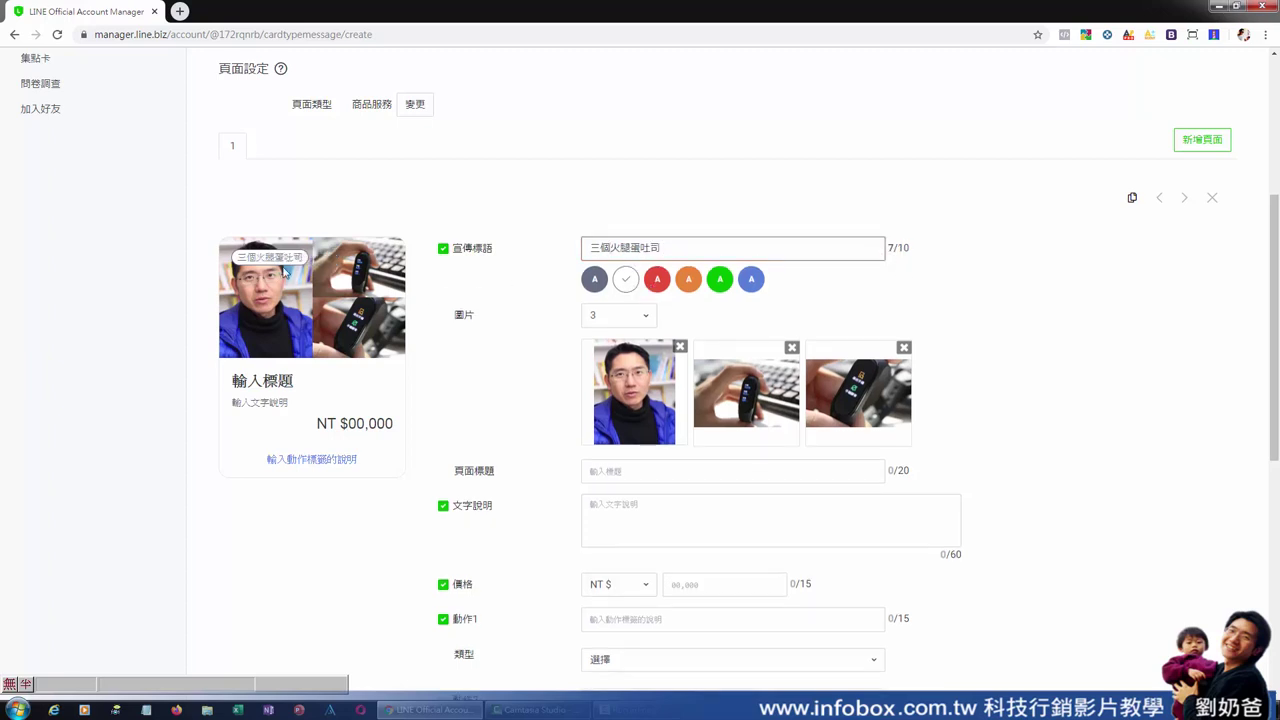
pyautogui.moveTo(673, 250); pyautogui.dragTo(551, 250)
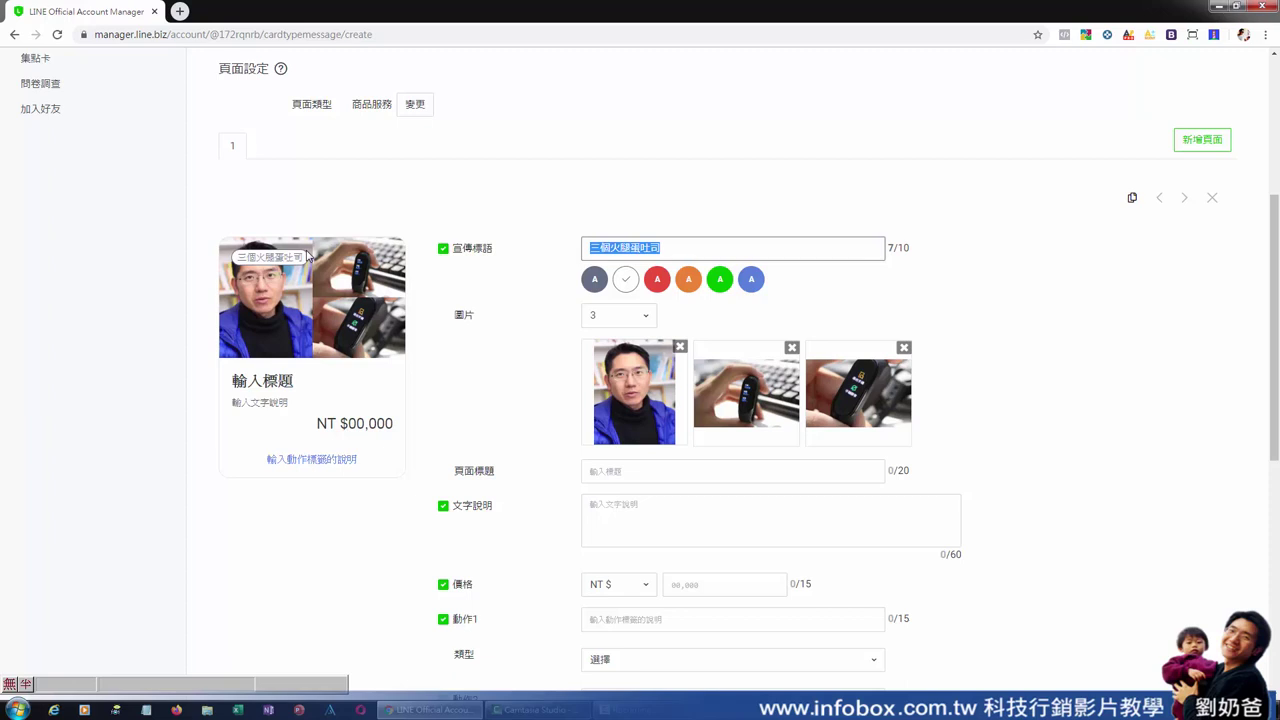
pyautogui.scroll(-1, 313, 256)
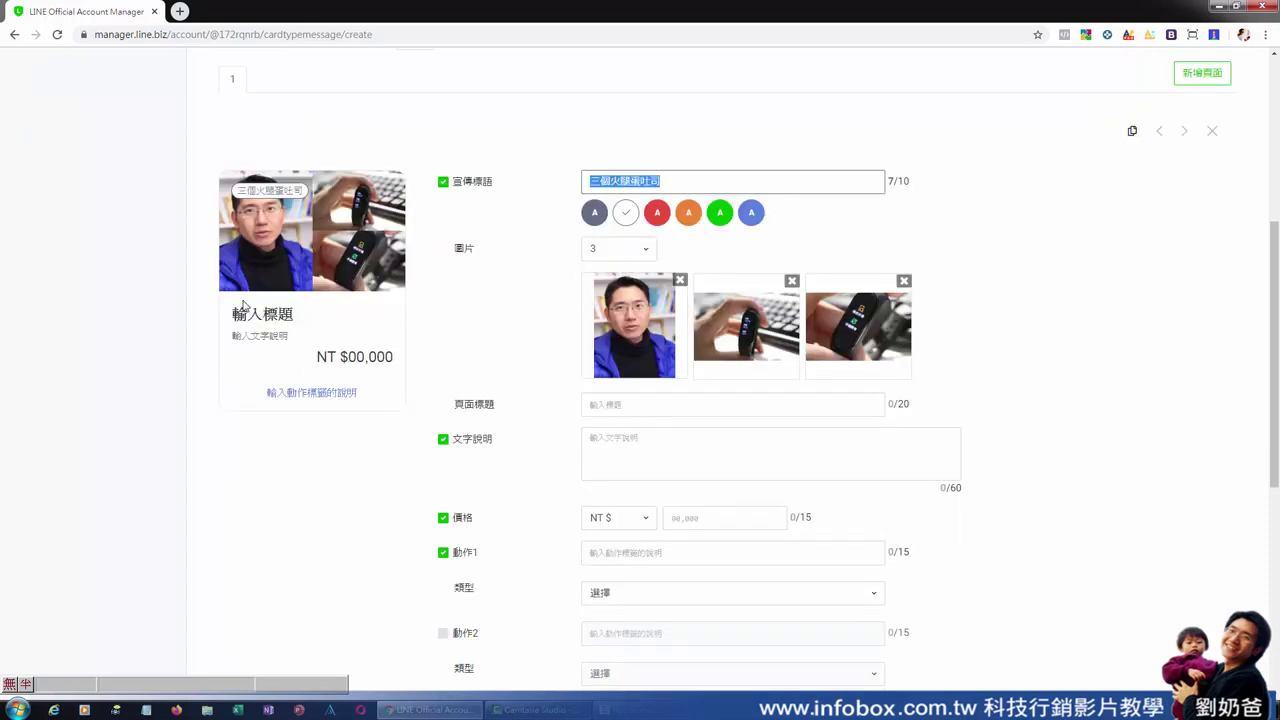
# Enter "特價活動" as the 頁面標題 on page 1
pyautogui.click(630, 405)
pyautogui.write('特價活')
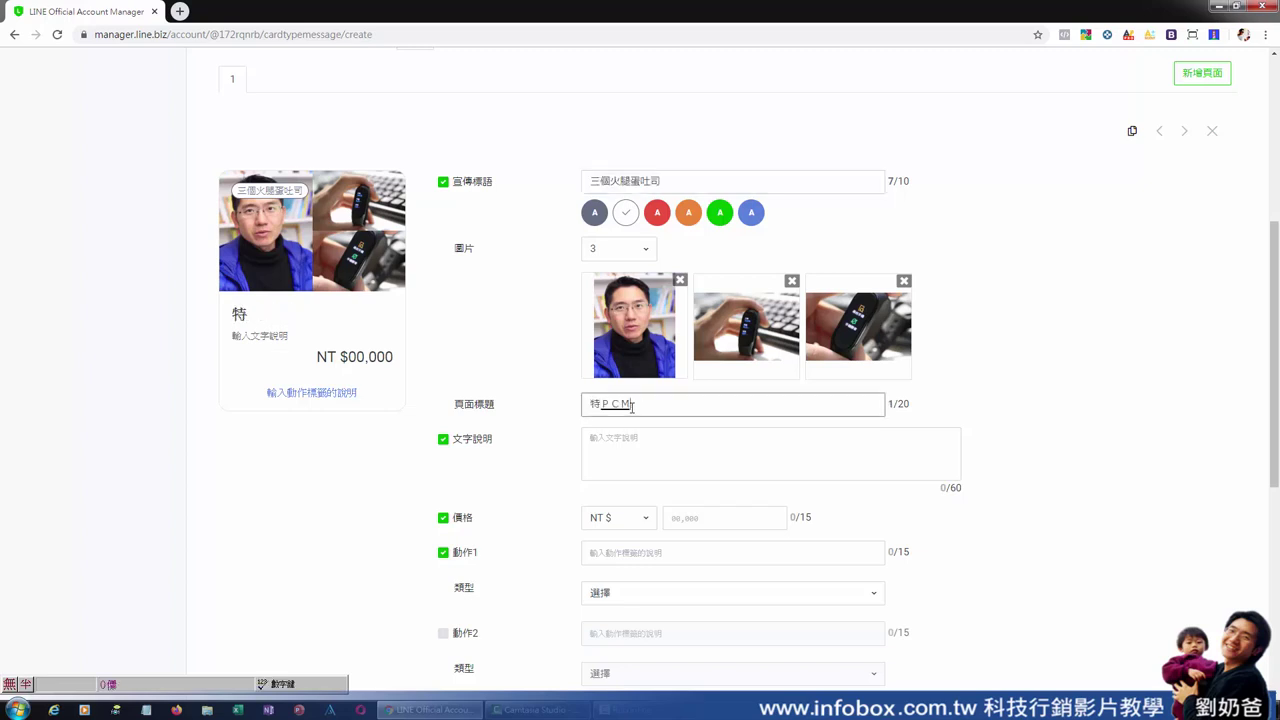
pyautogui.write('動')
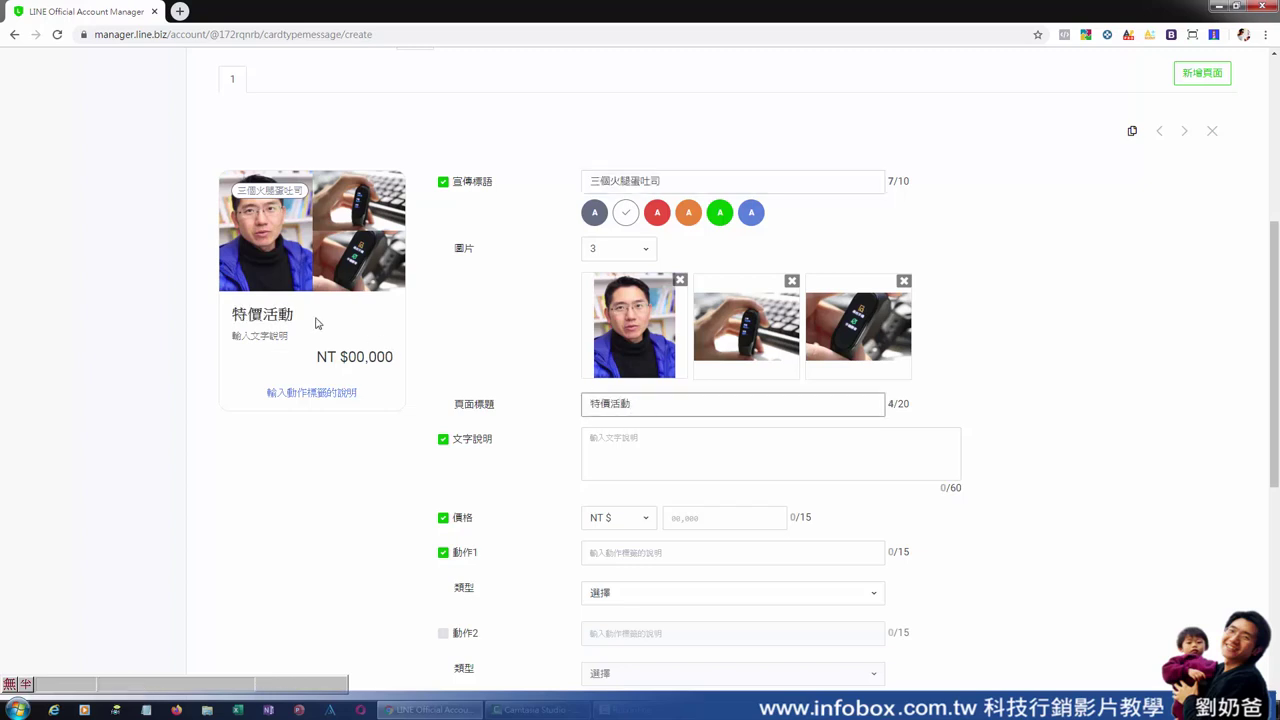
# Fill in the 文字說明 on page 1 as "三個火腿蛋吐司特價活動只要 30元", reusing the slogan and page title text
pyautogui.click(620, 440)
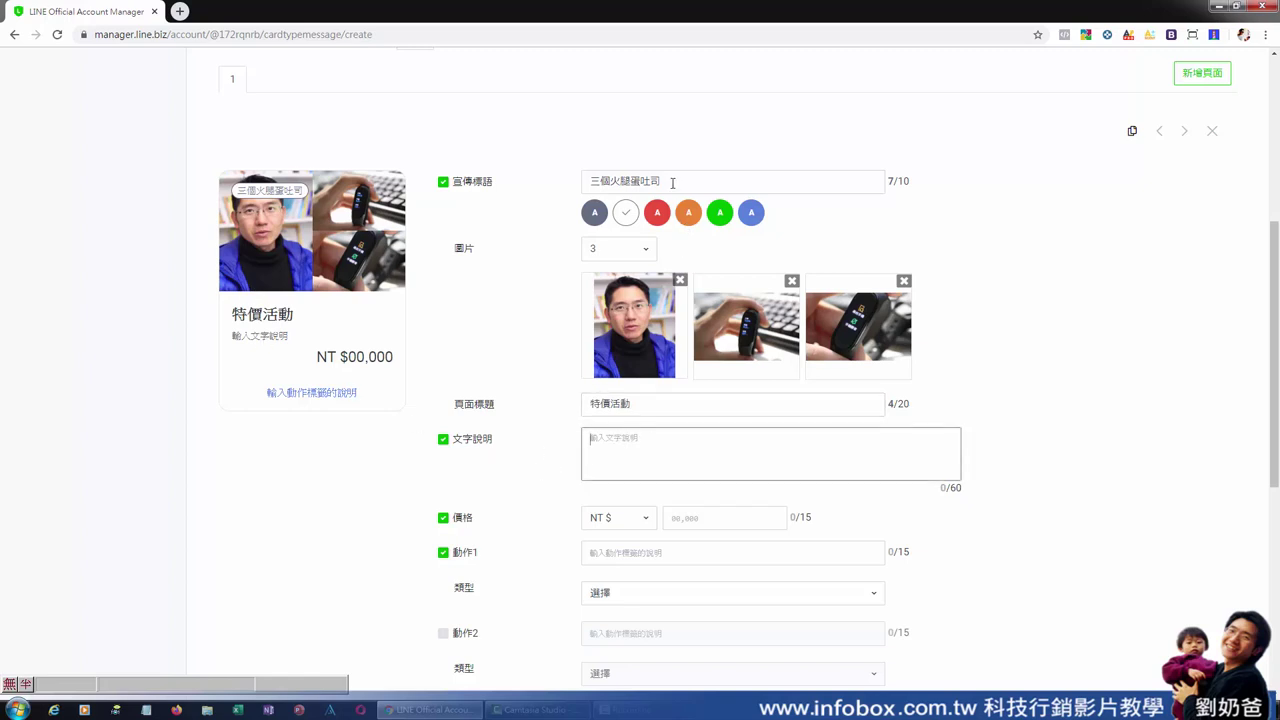
pyautogui.moveTo(674, 180); pyautogui.dragTo(543, 191)
pyautogui.hotkey('ctrl', 'c')
pyautogui.click(634, 441)
pyautogui.hotkey('ctrl', 'v')
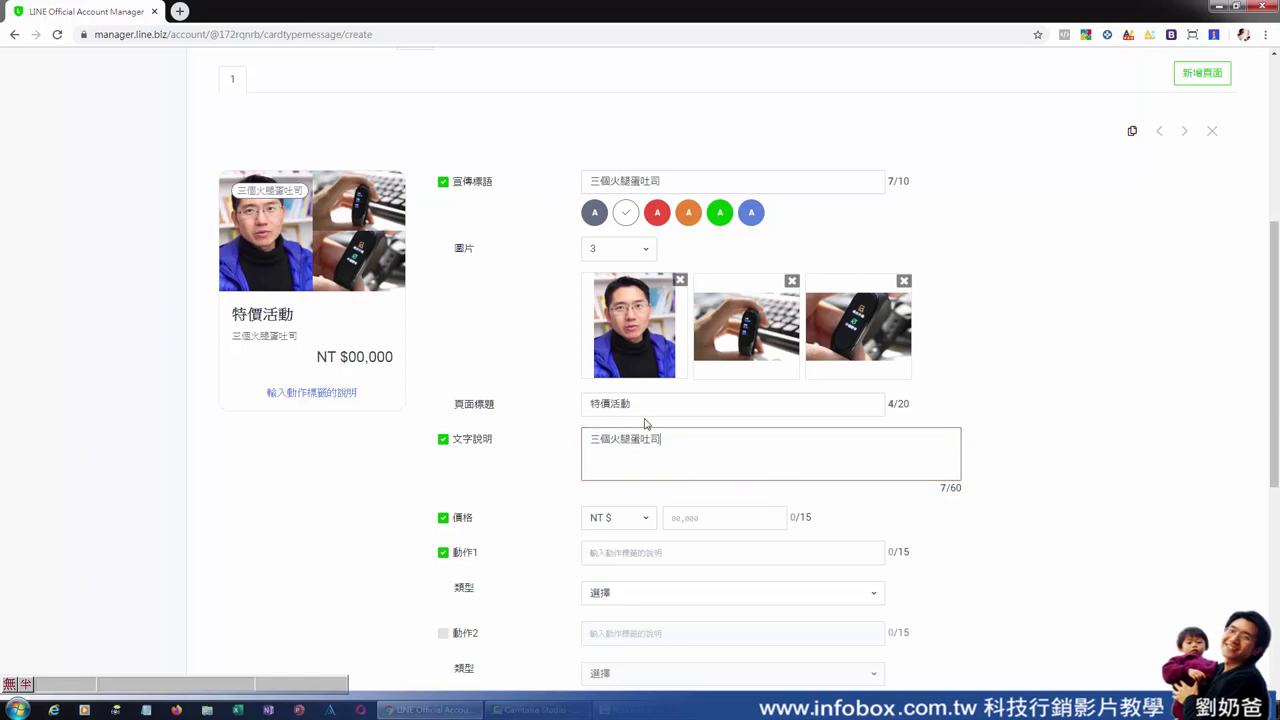
pyautogui.moveTo(630, 405); pyautogui.dragTo(575, 410)
pyautogui.hotkey('ctrl', 'c')
pyautogui.click(715, 448)
pyautogui.hotkey('ctrl', 'v')
pyautogui.write('只要 30')
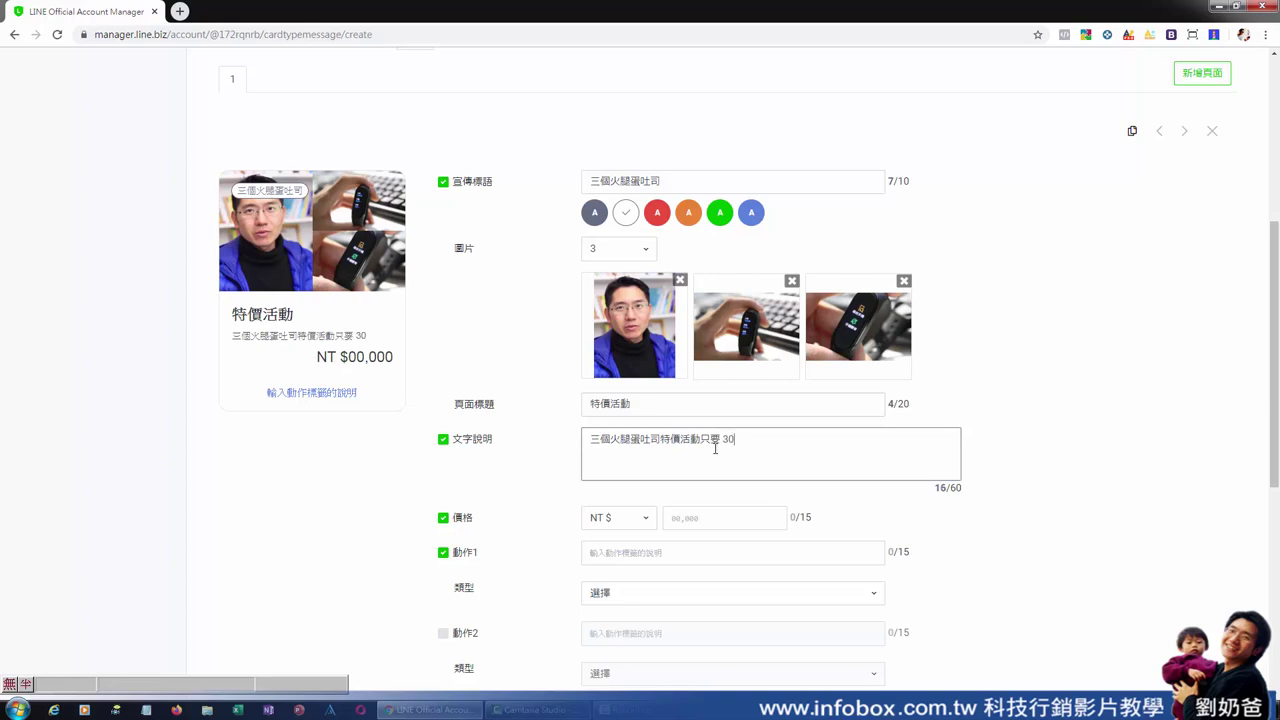
pyautogui.write('元')
# Set the page 1 price to 30 with NT $ as the currency
pyautogui.click(631, 526)
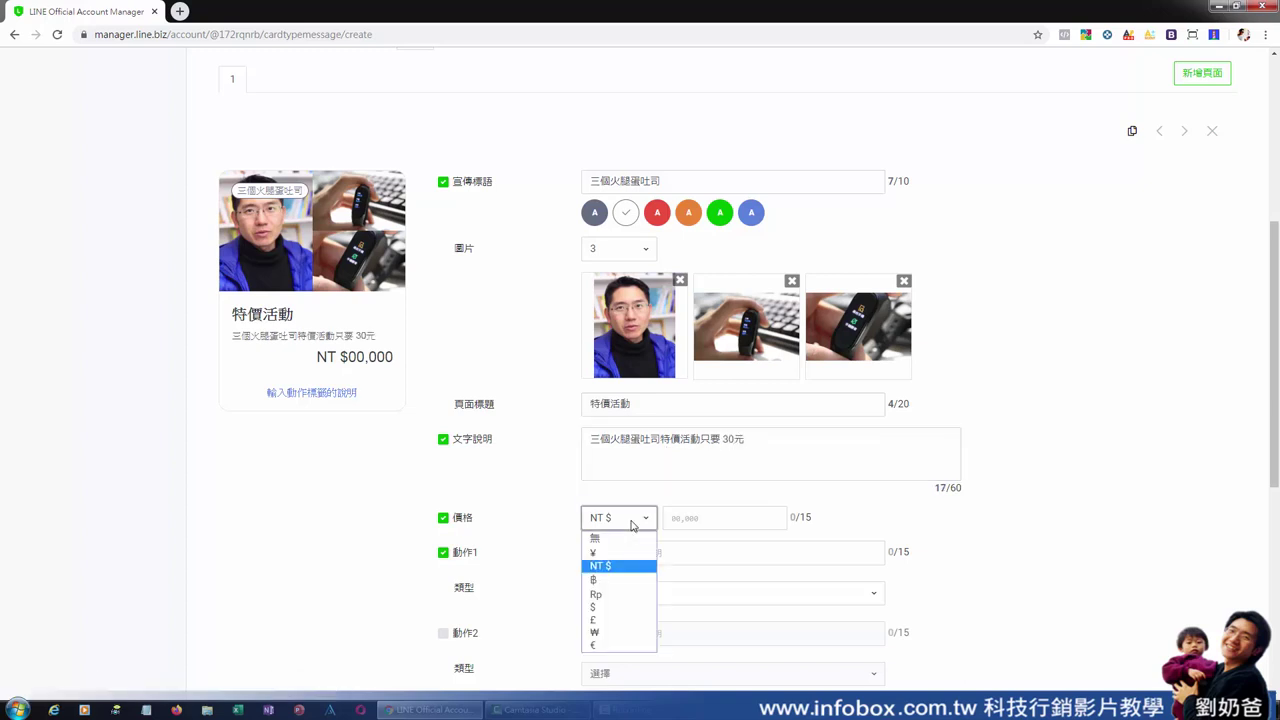
pyautogui.click(631, 567)
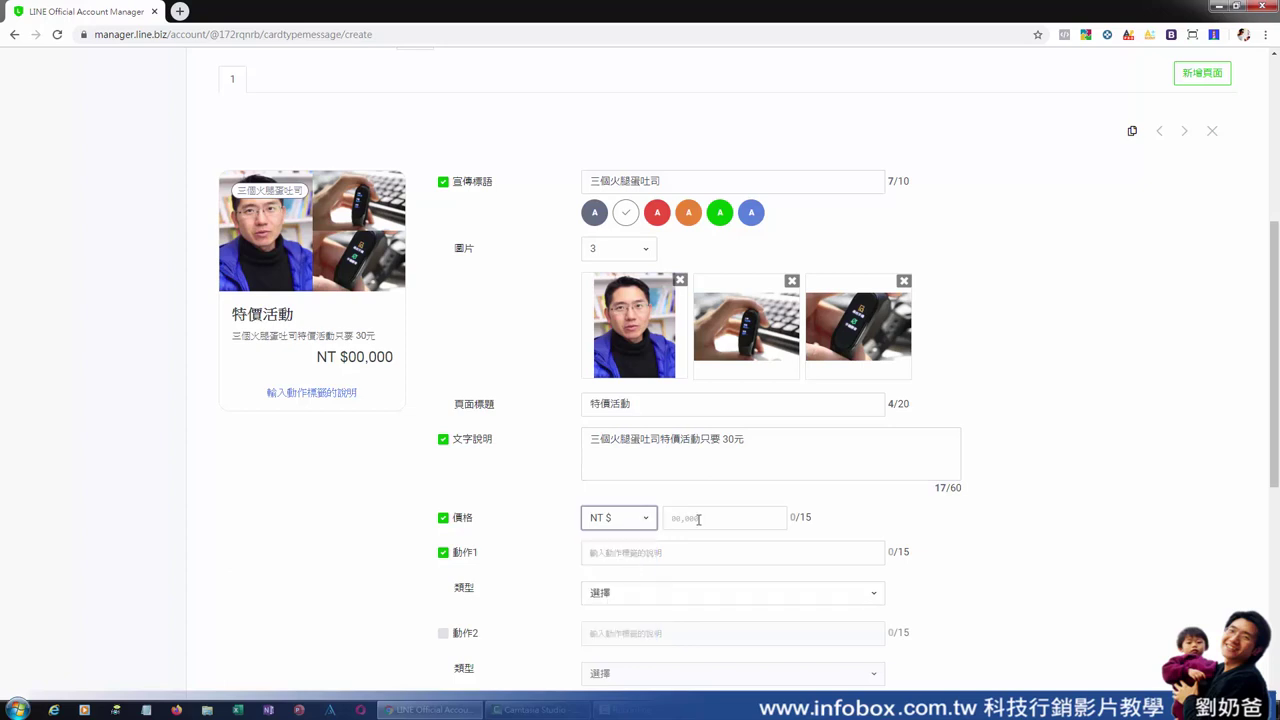
pyautogui.click(709, 519)
pyautogui.write('3')
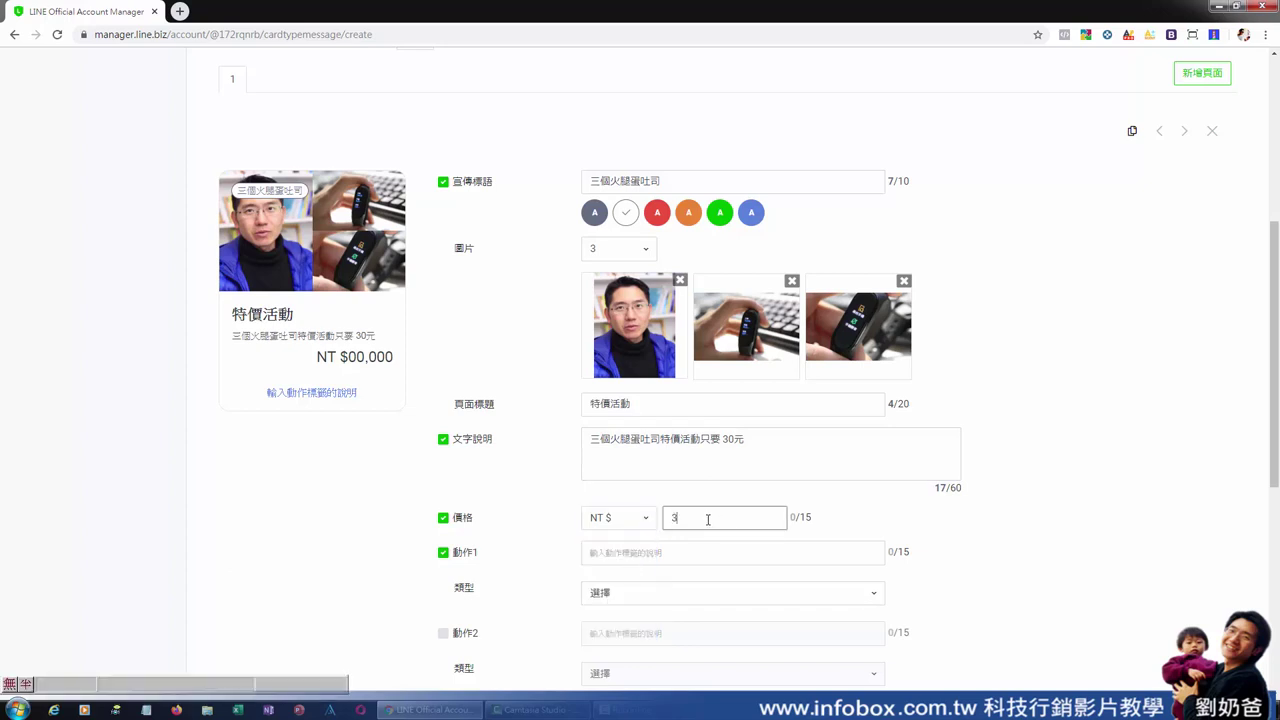
pyautogui.write('0')
# Label 動作1 on page 1 as "馬上點擊"
pyautogui.click(653, 552)
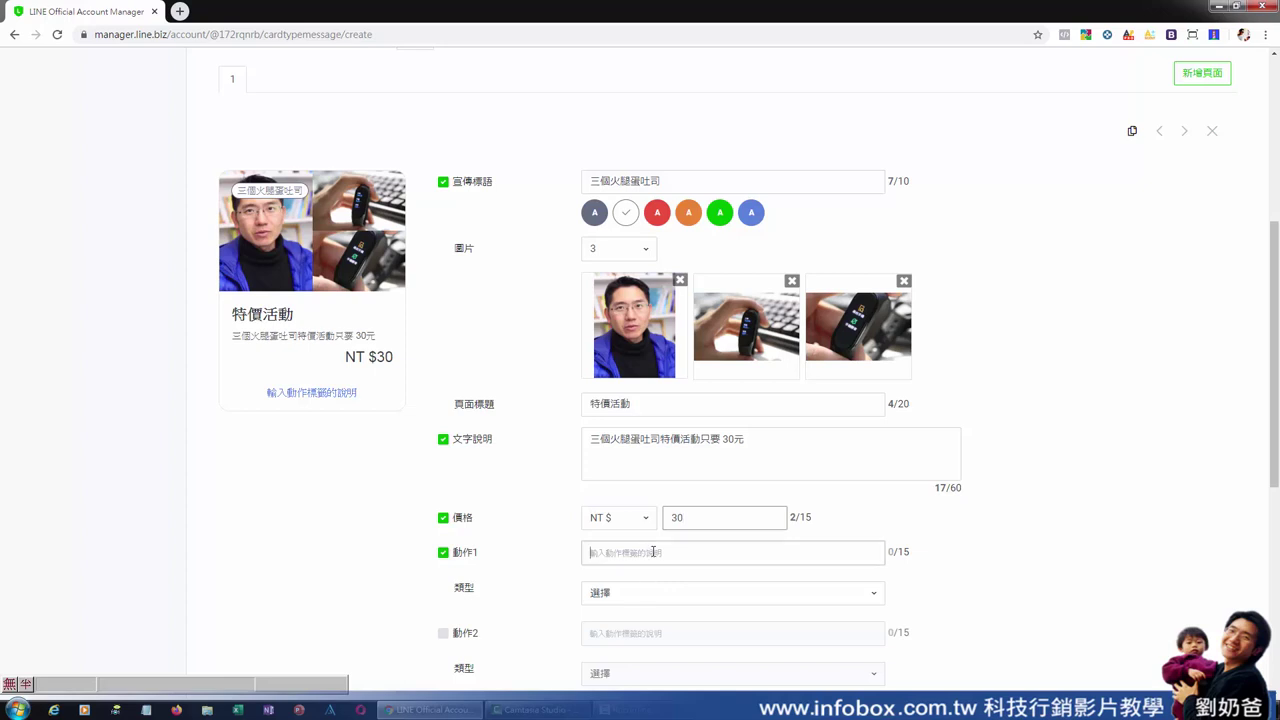
pyautogui.scroll(-1, 658, 551)
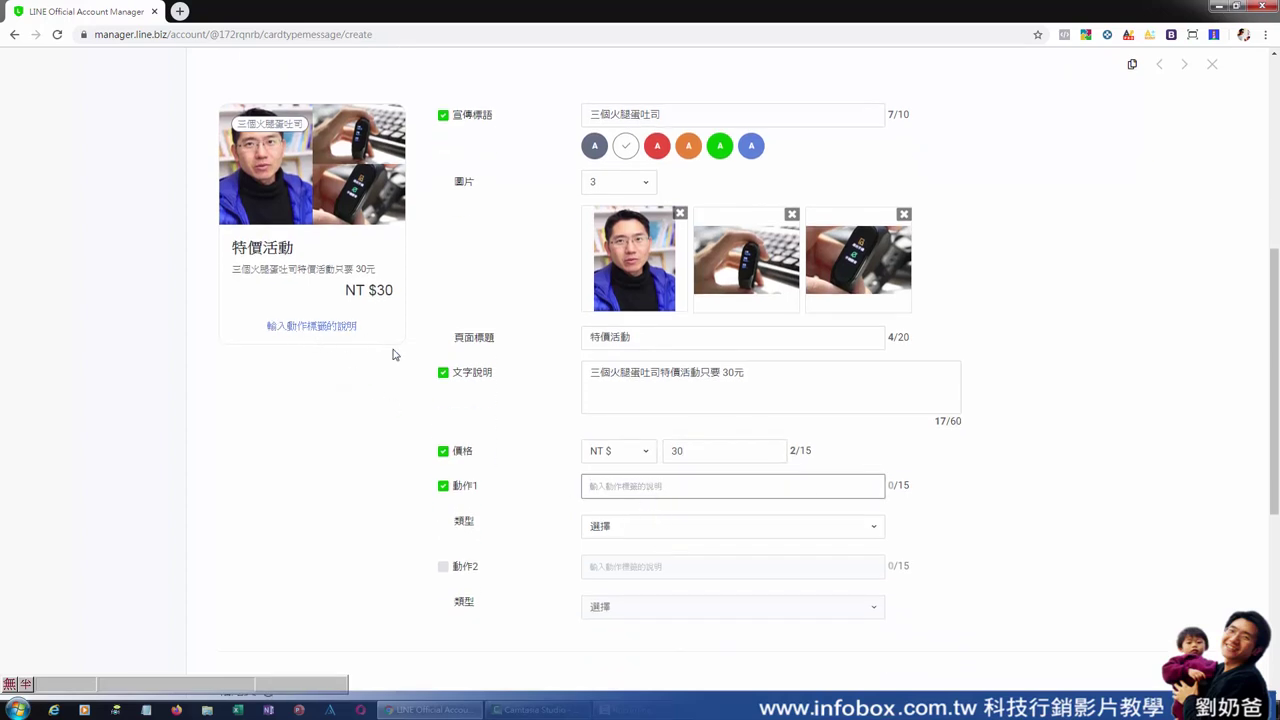
pyautogui.write('馬上')
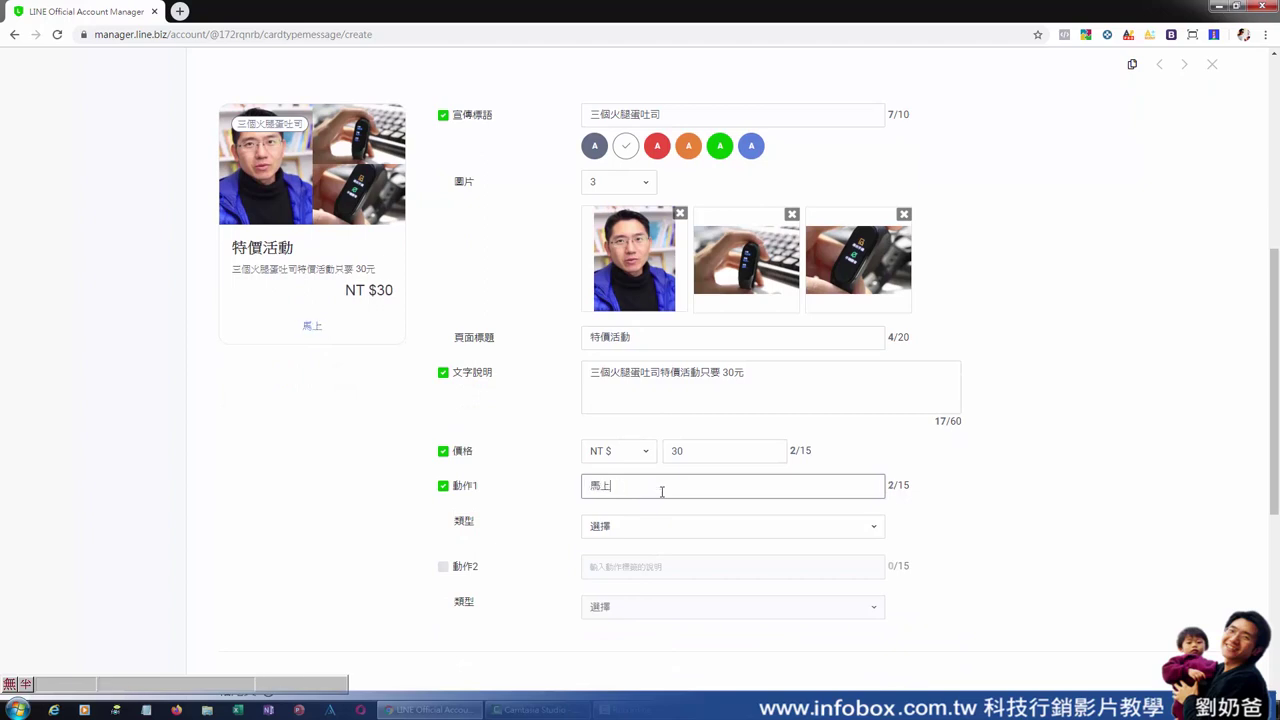
pyautogui.write('點擊')
pyautogui.click(663, 527)
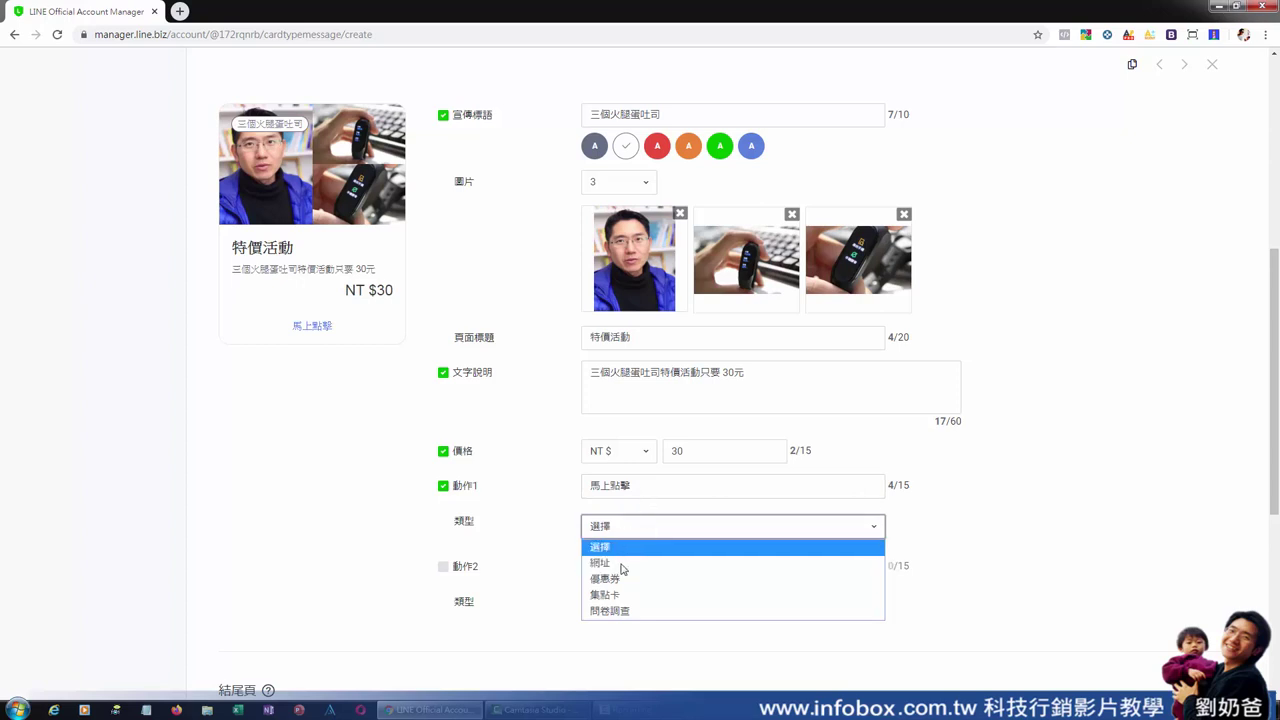
pyautogui.click(640, 484)
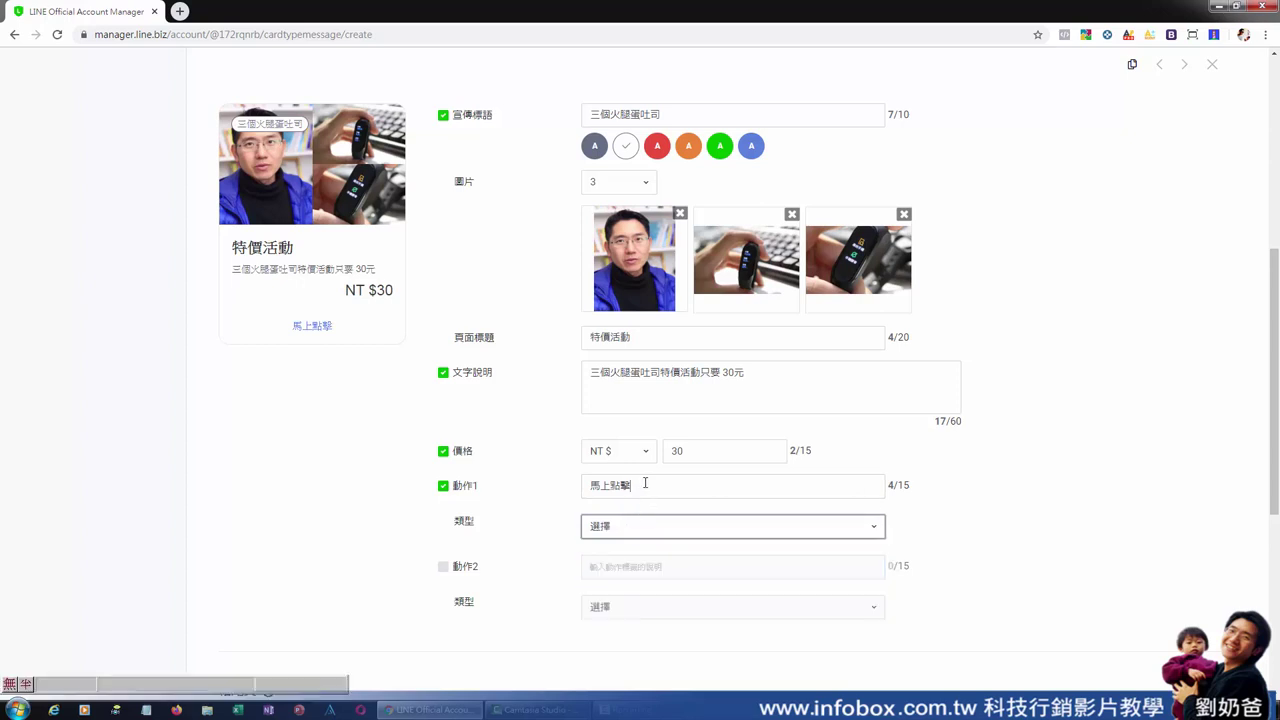
pyautogui.doubleClick(609, 484)
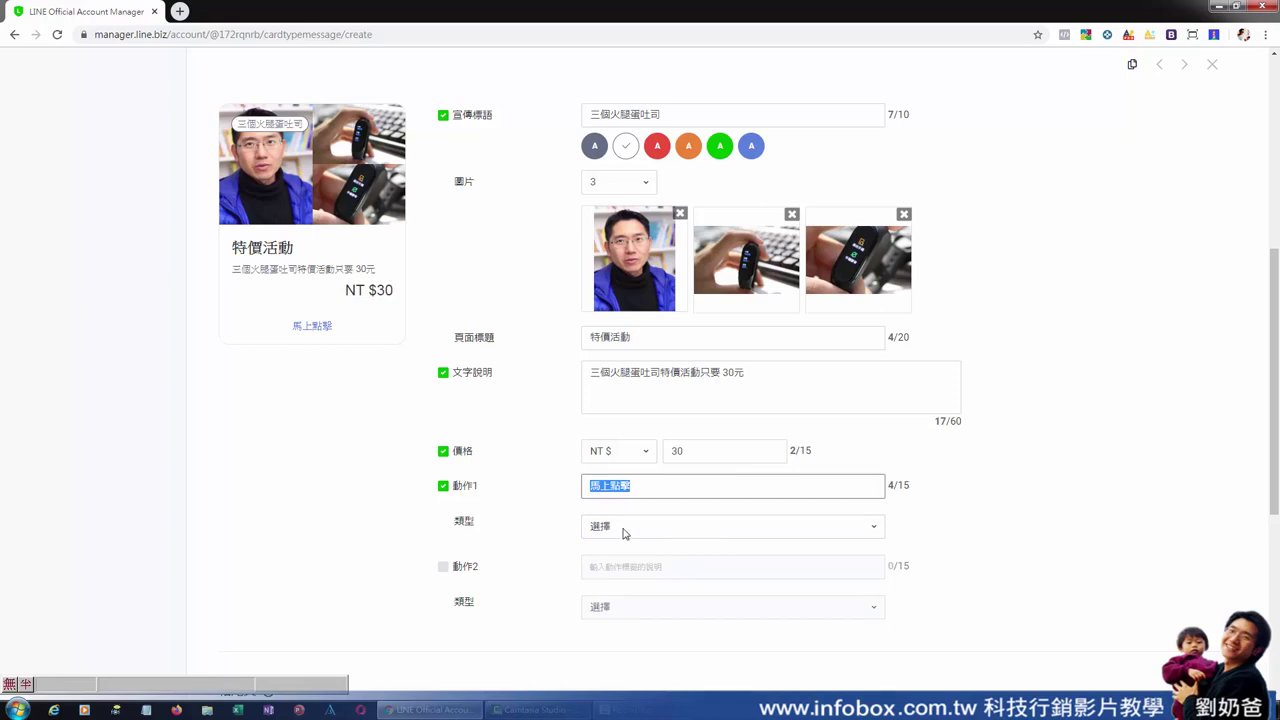
pyautogui.click(624, 530)
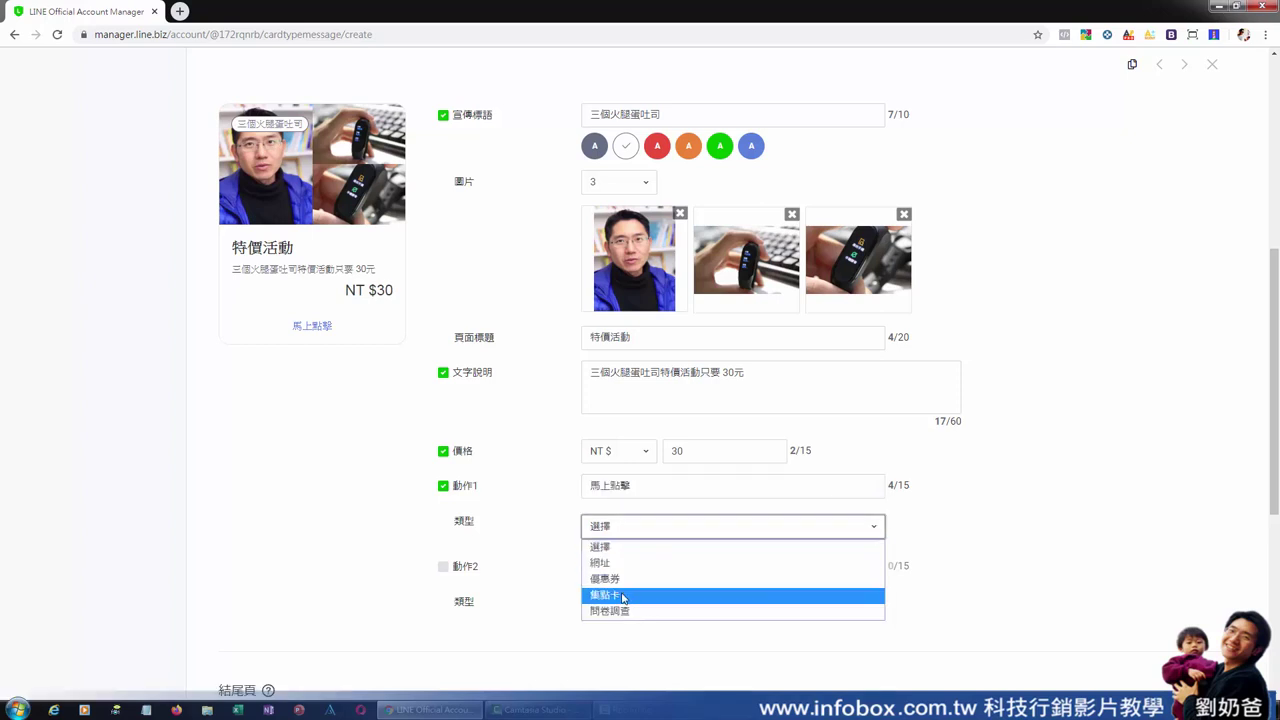
pyautogui.click(628, 563)
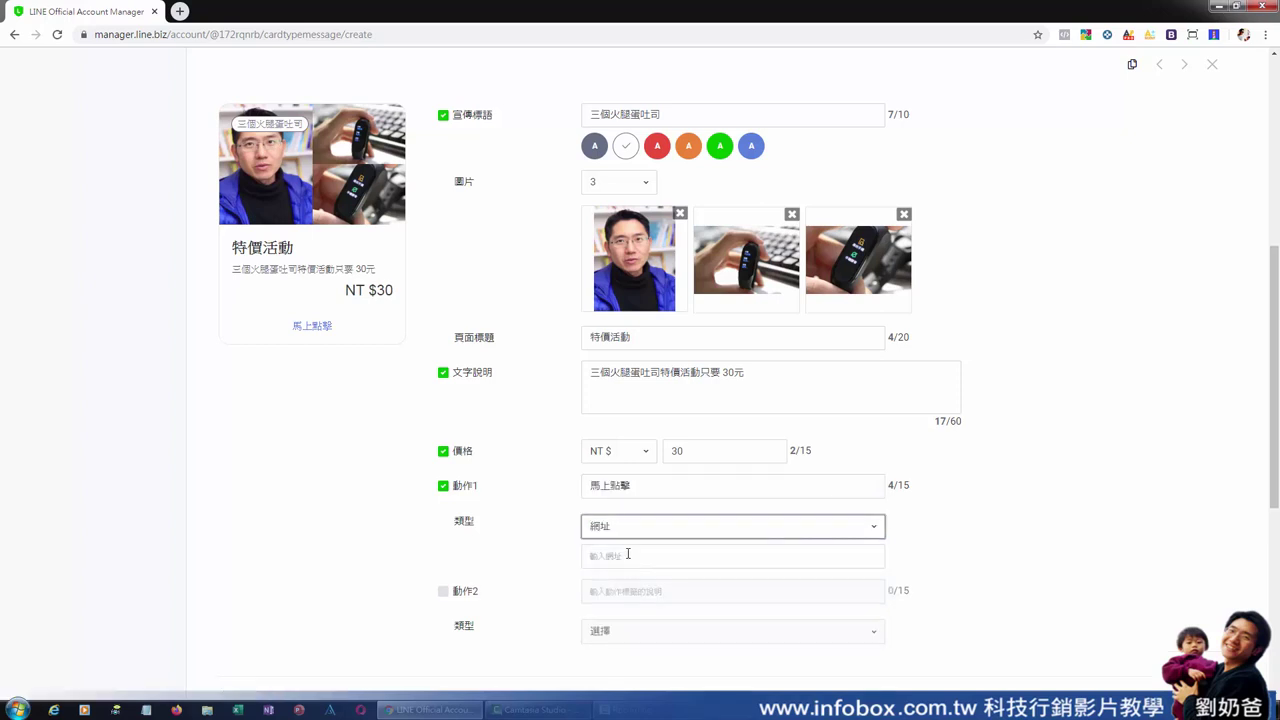
pyautogui.write('https://www.infobox.com.tw')
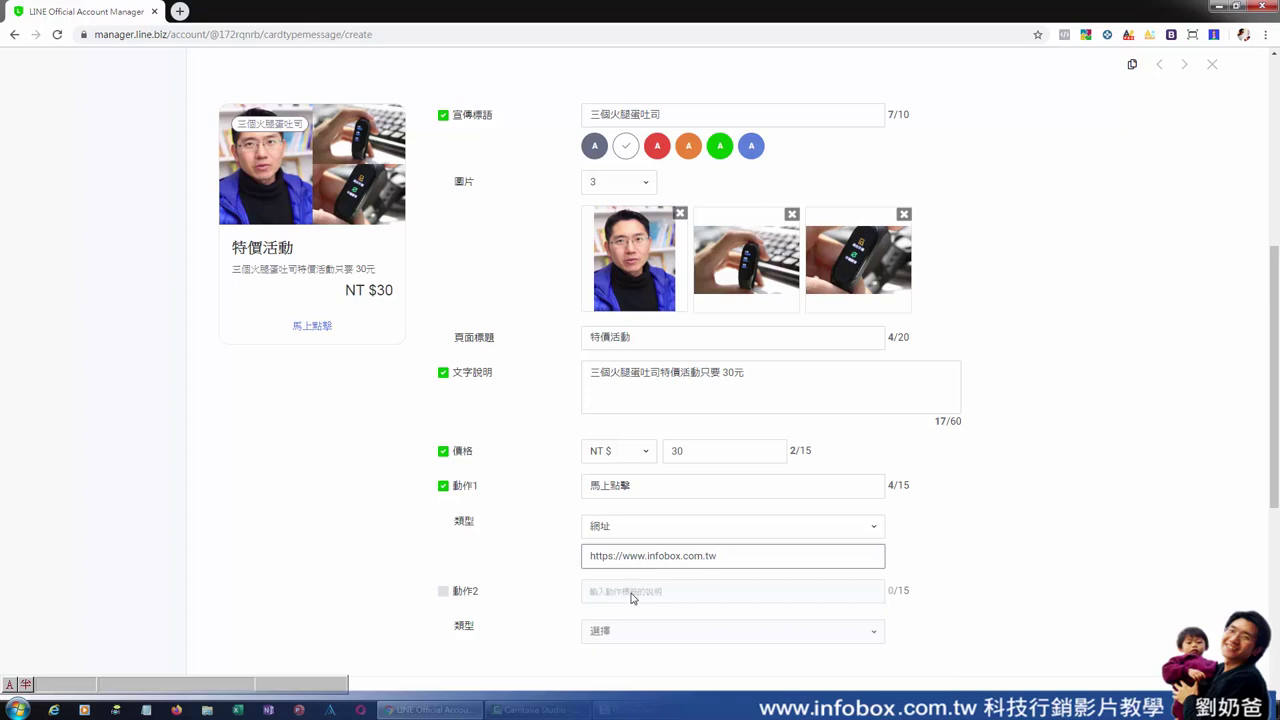
# Try a second action on the page 1 card by enabling 動作2, and disable it again
pyautogui.click(551, 595)
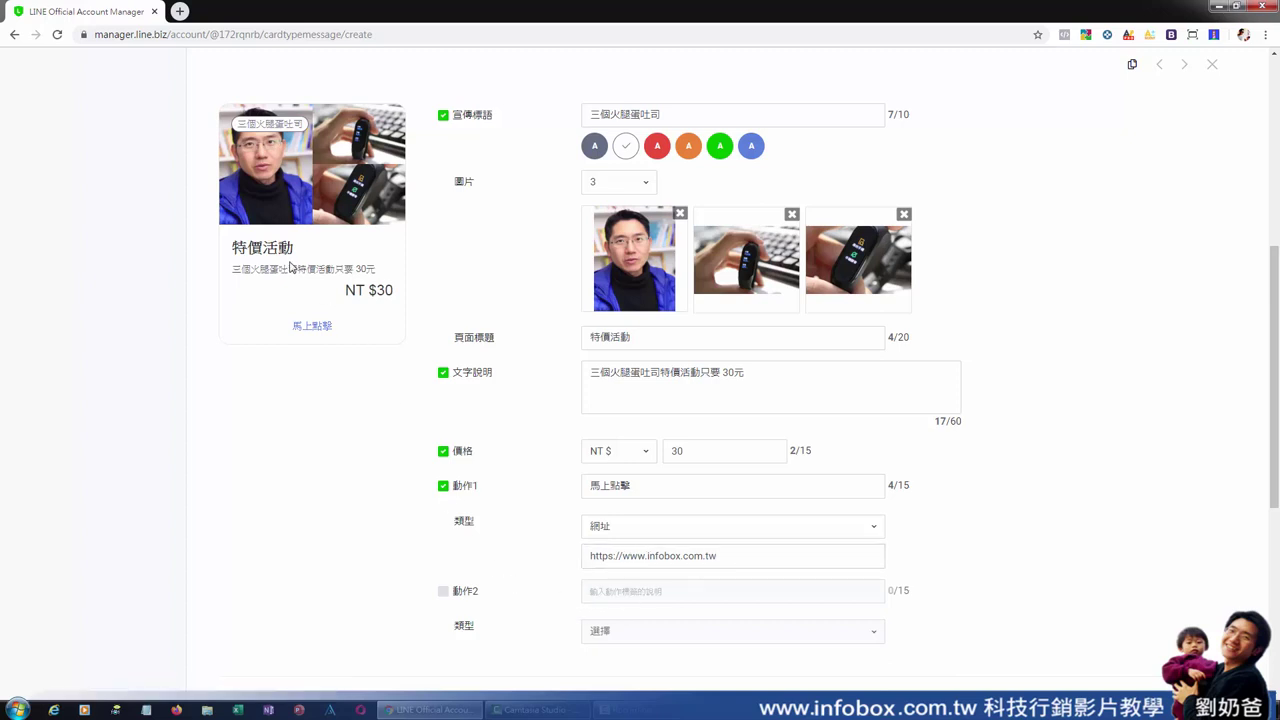
pyautogui.click(443, 591)
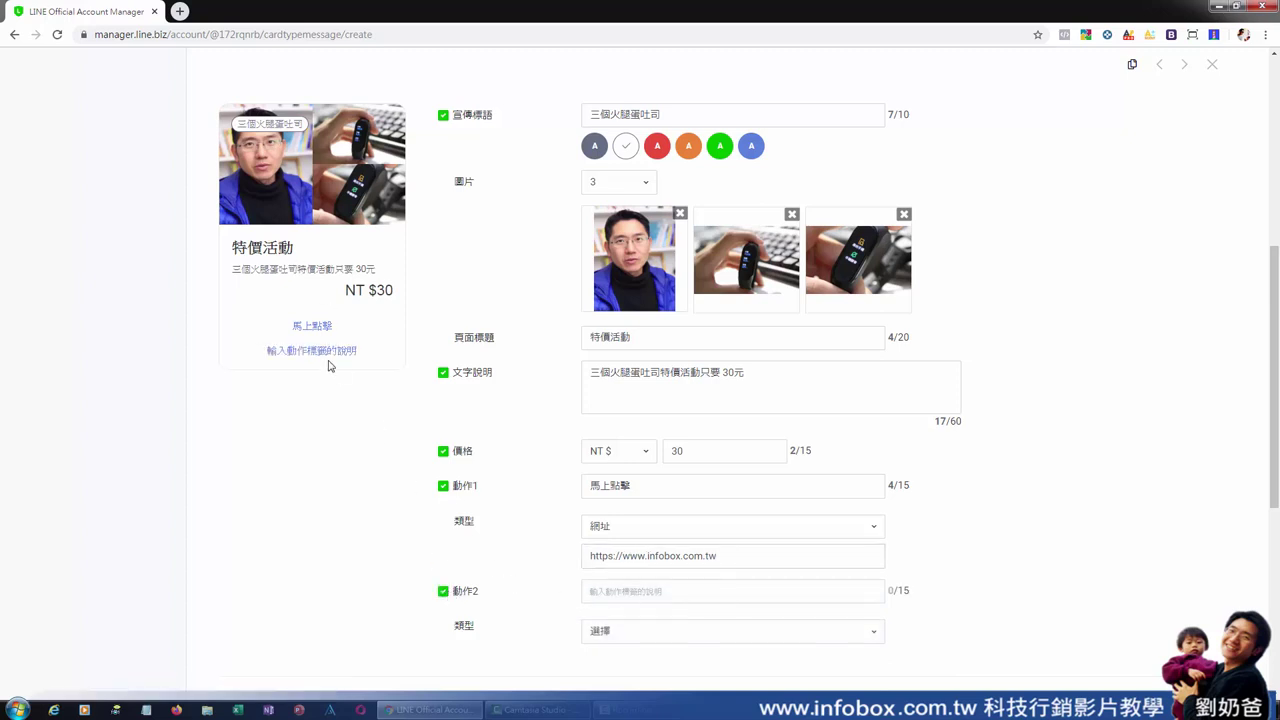
pyautogui.click(443, 593)
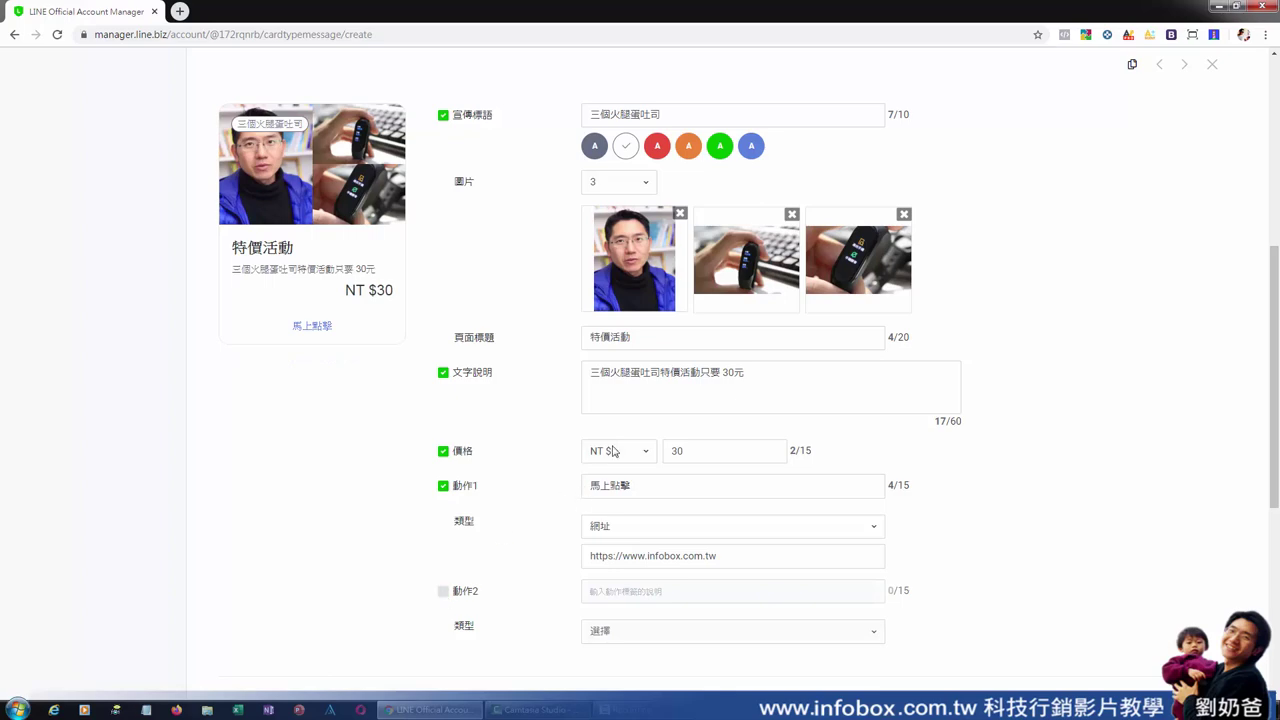
pyautogui.scroll(3, 1055, 482)
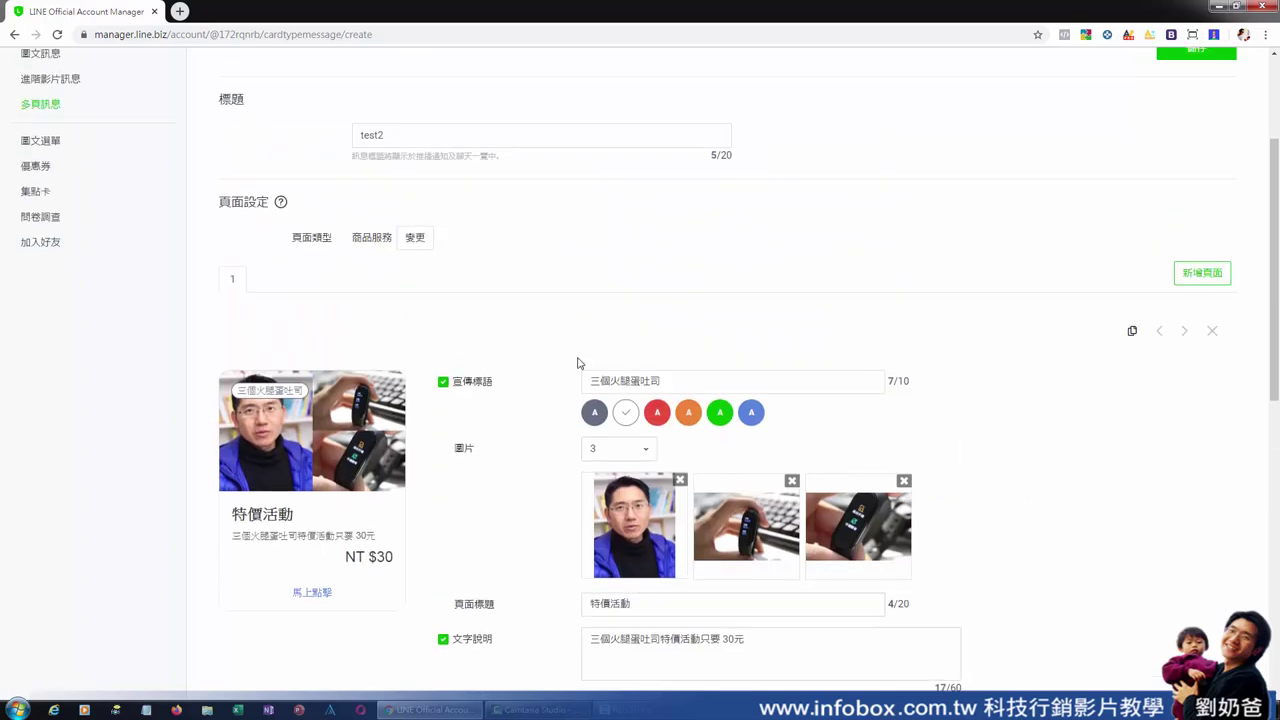
# Exclude the 結尾頁 from the message and save it
pyautogui.scroll(-8, 855, 413)
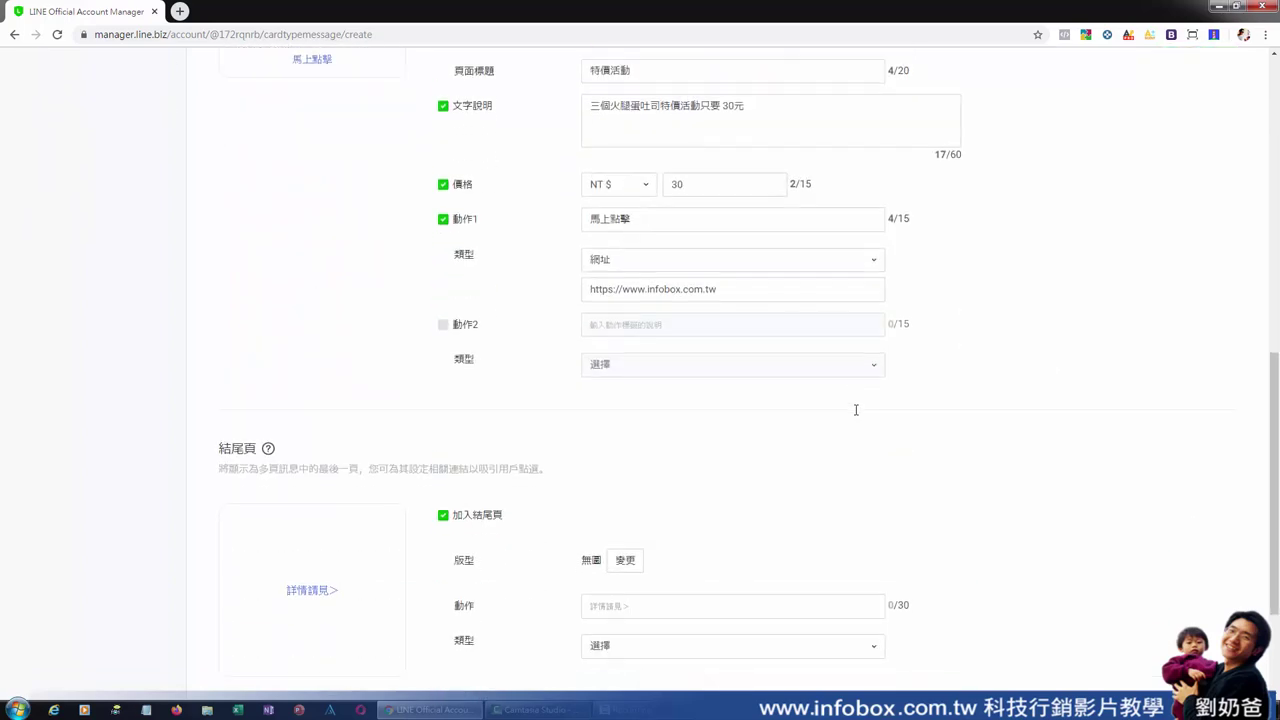
pyautogui.click(736, 541)
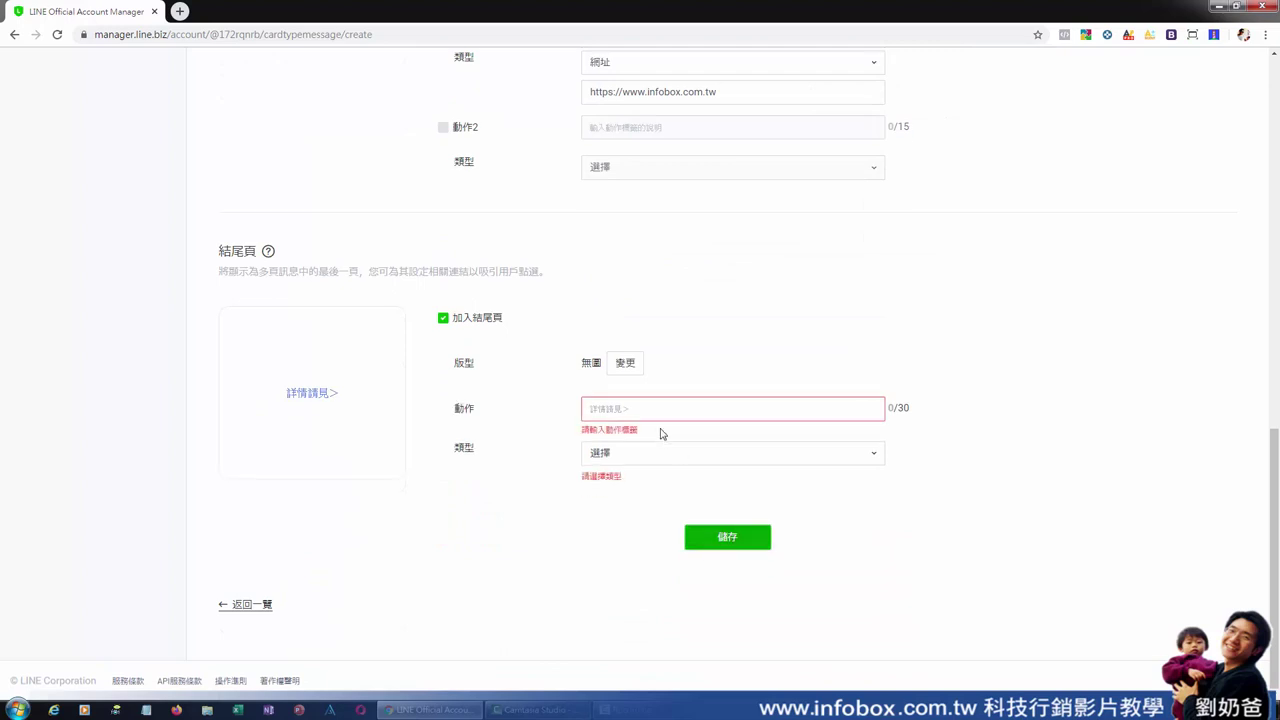
pyautogui.click(444, 320)
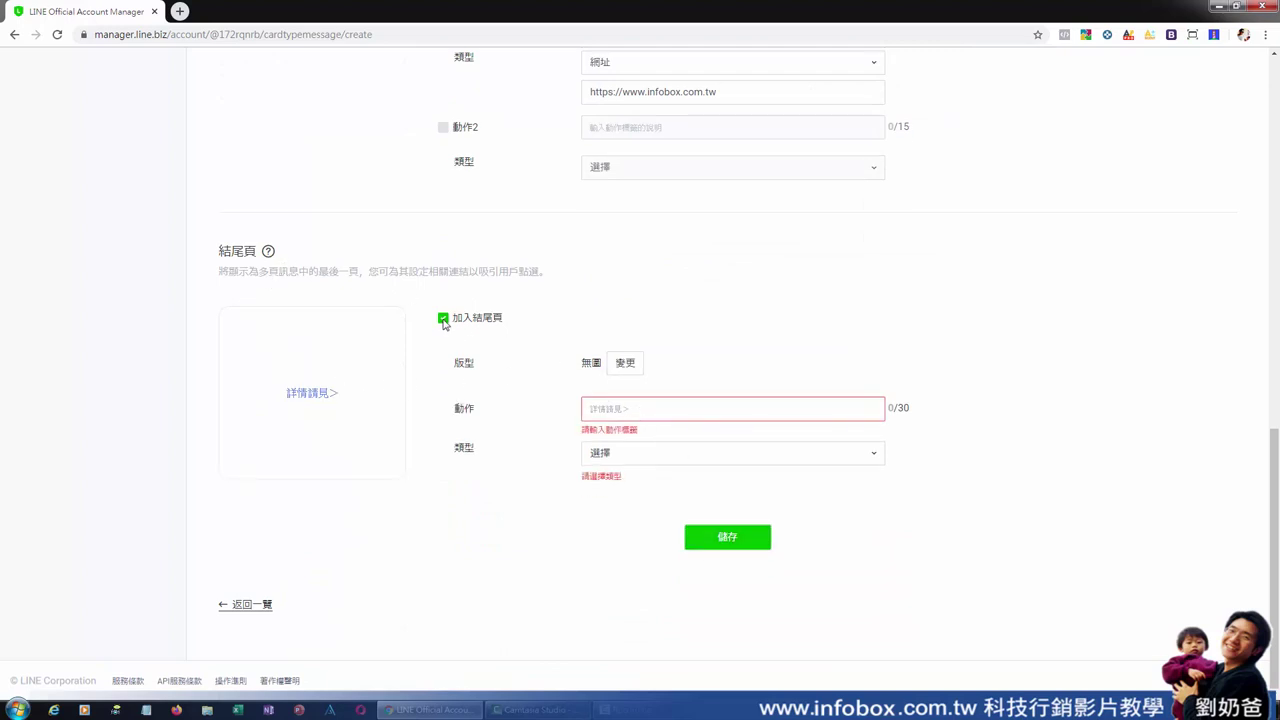
pyautogui.click(737, 536)
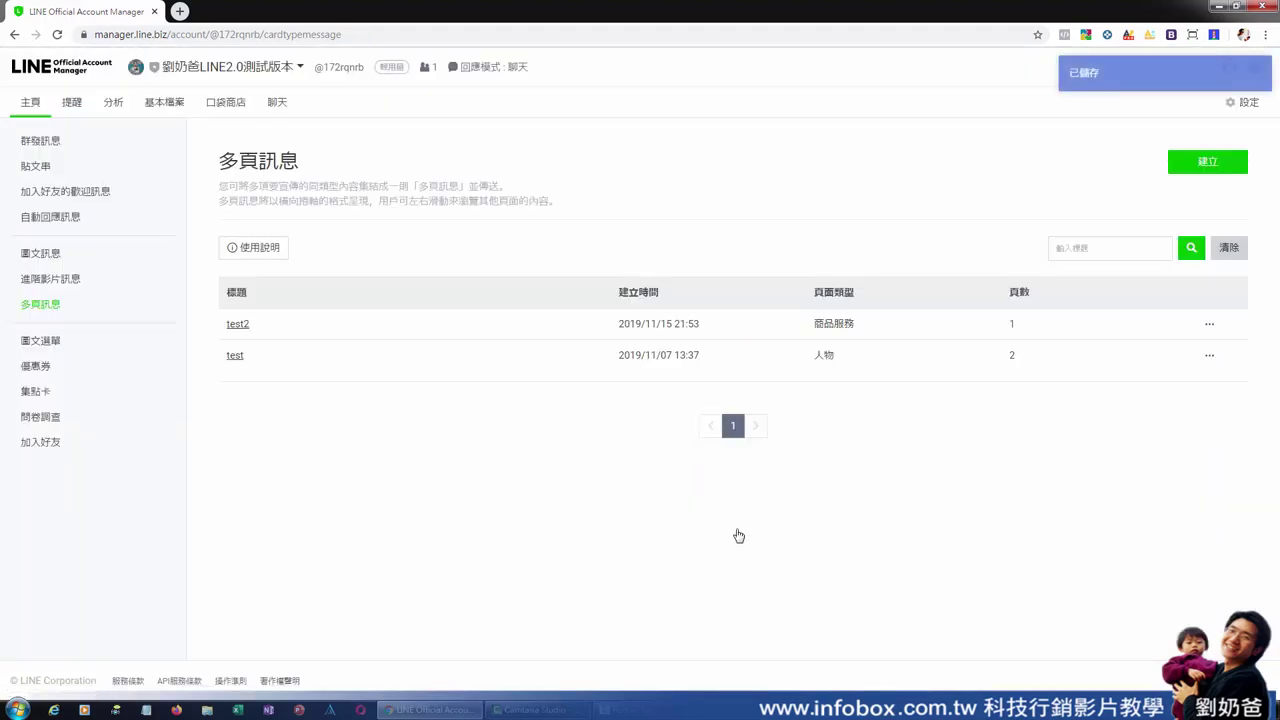
# Reopen the saved test2 message, review its page 1 settings and add a second page
pyautogui.click(238, 326)
pyautogui.scroll(-5, 750, 370)
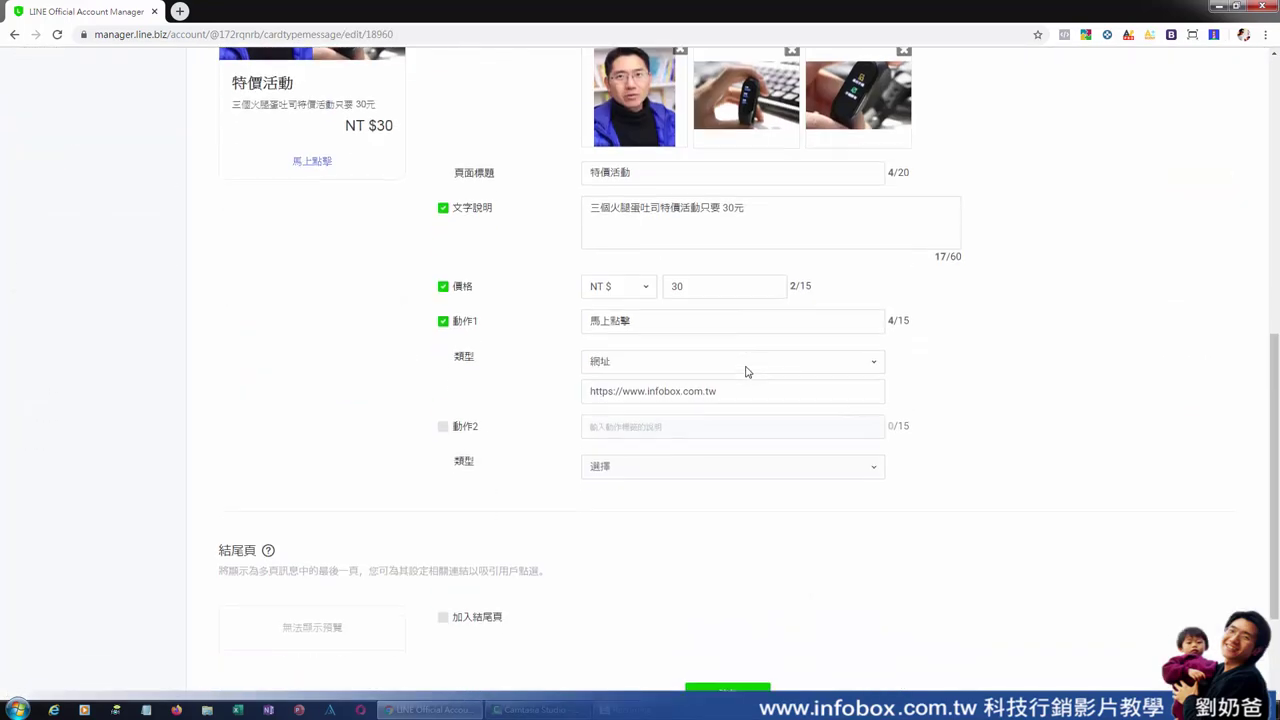
pyautogui.scroll(-2, 745, 372)
pyautogui.scroll(4, 709, 529)
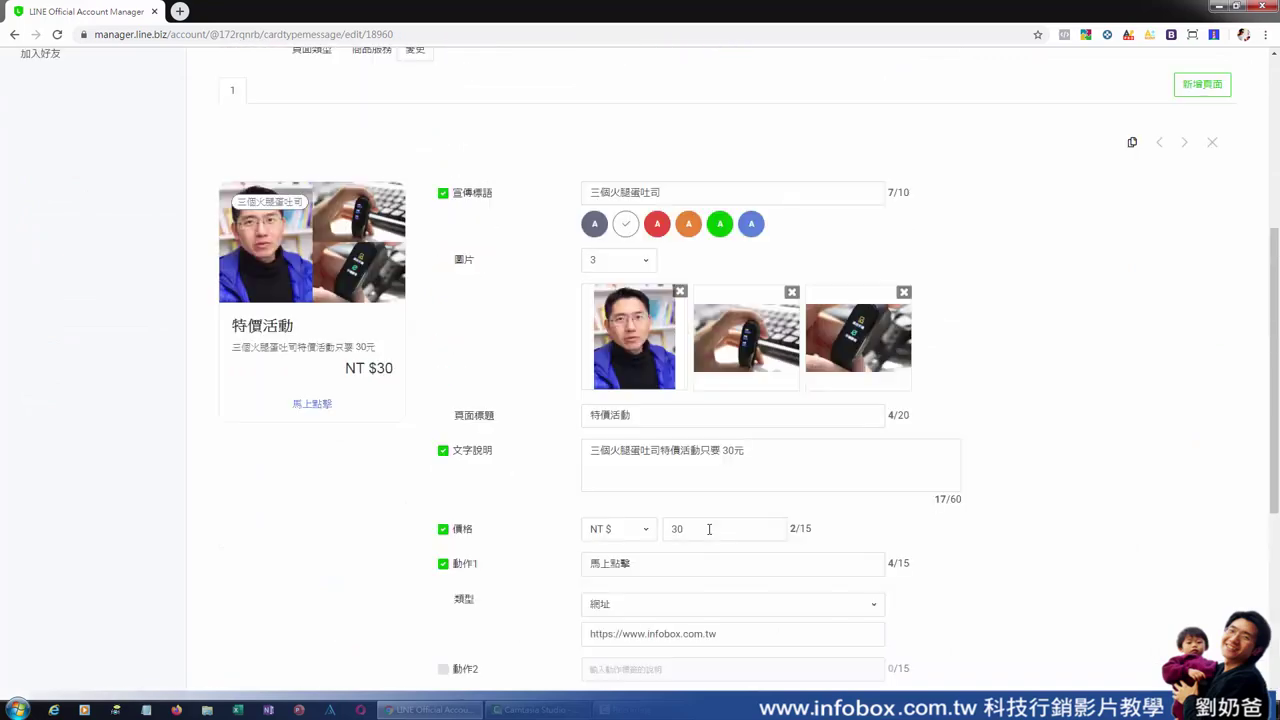
pyautogui.scroll(3, 709, 529)
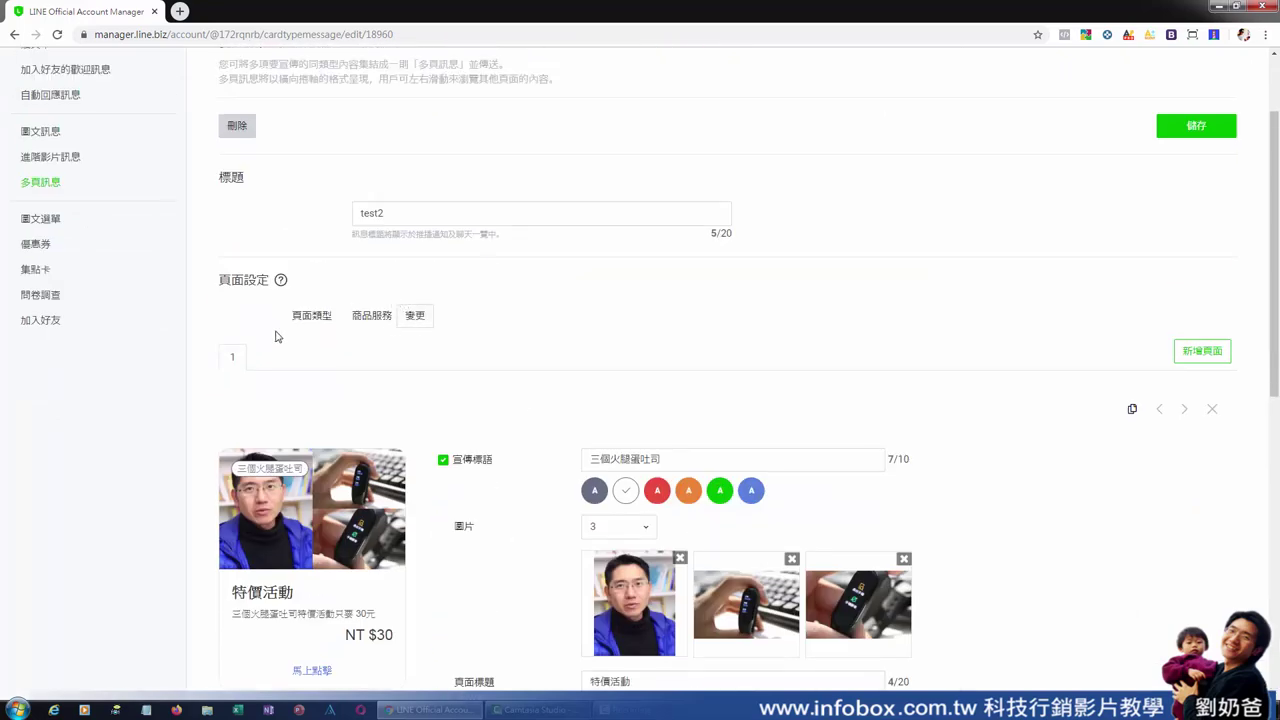
pyautogui.click(1200, 352)
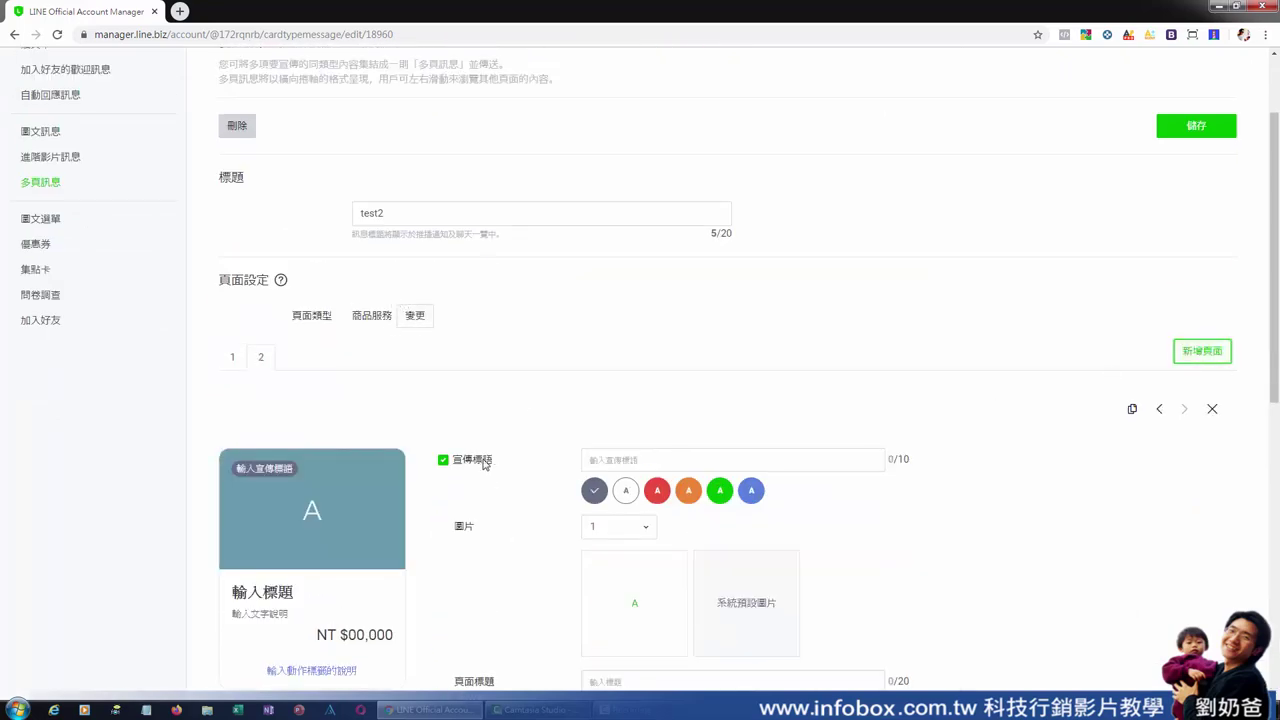
# Enter "手環" as the 宣傳標語 on page 2
pyautogui.scroll(-2, 500, 463)
pyautogui.scroll(3, 520, 463)
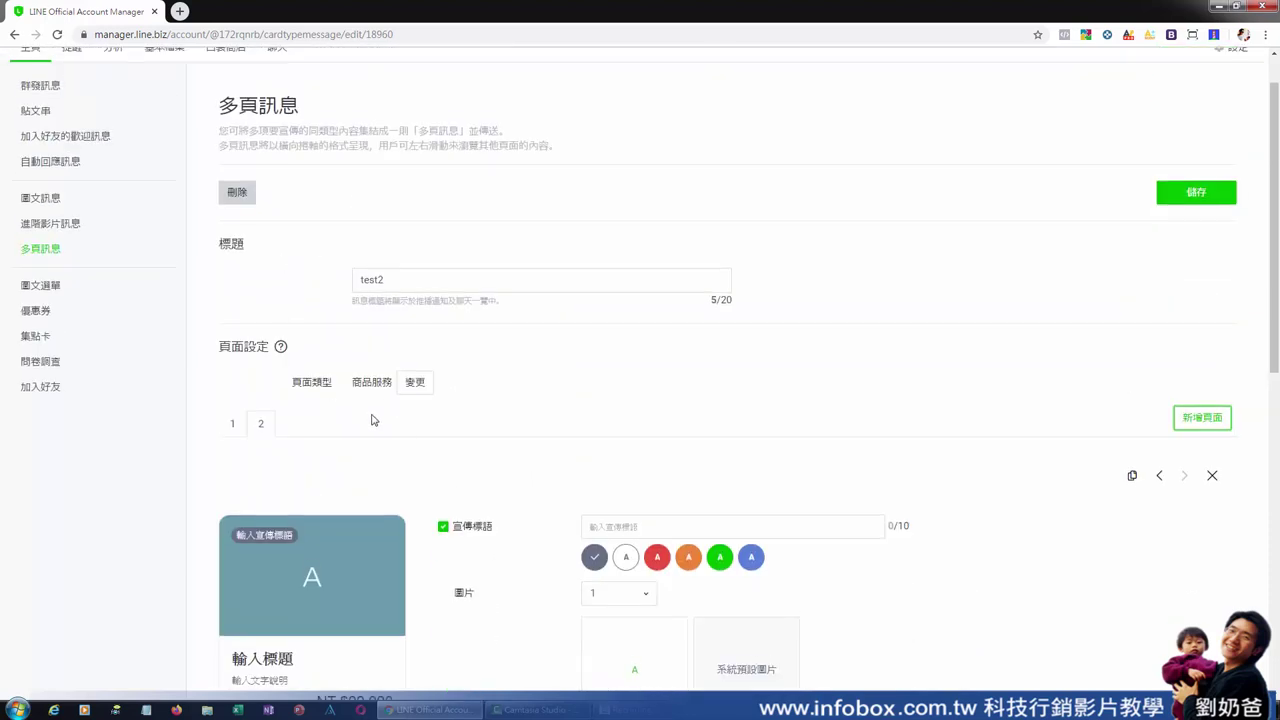
pyautogui.scroll(-2, 388, 573)
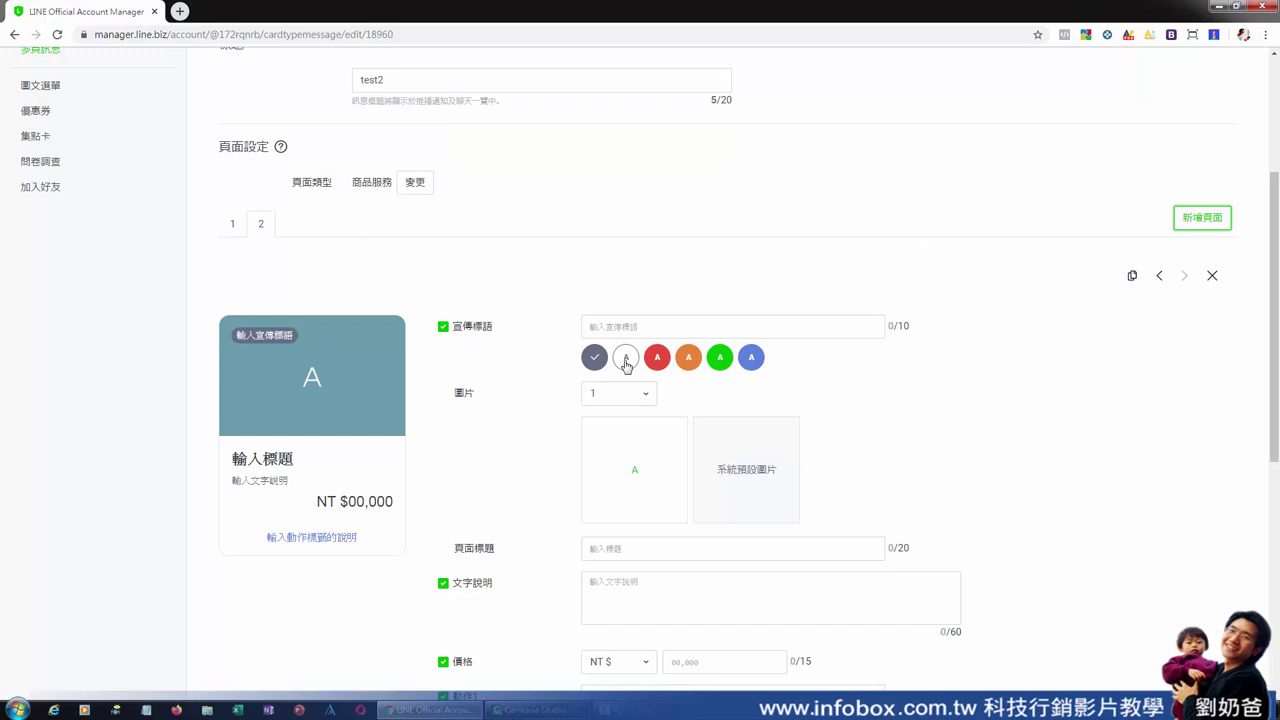
pyautogui.click(651, 327)
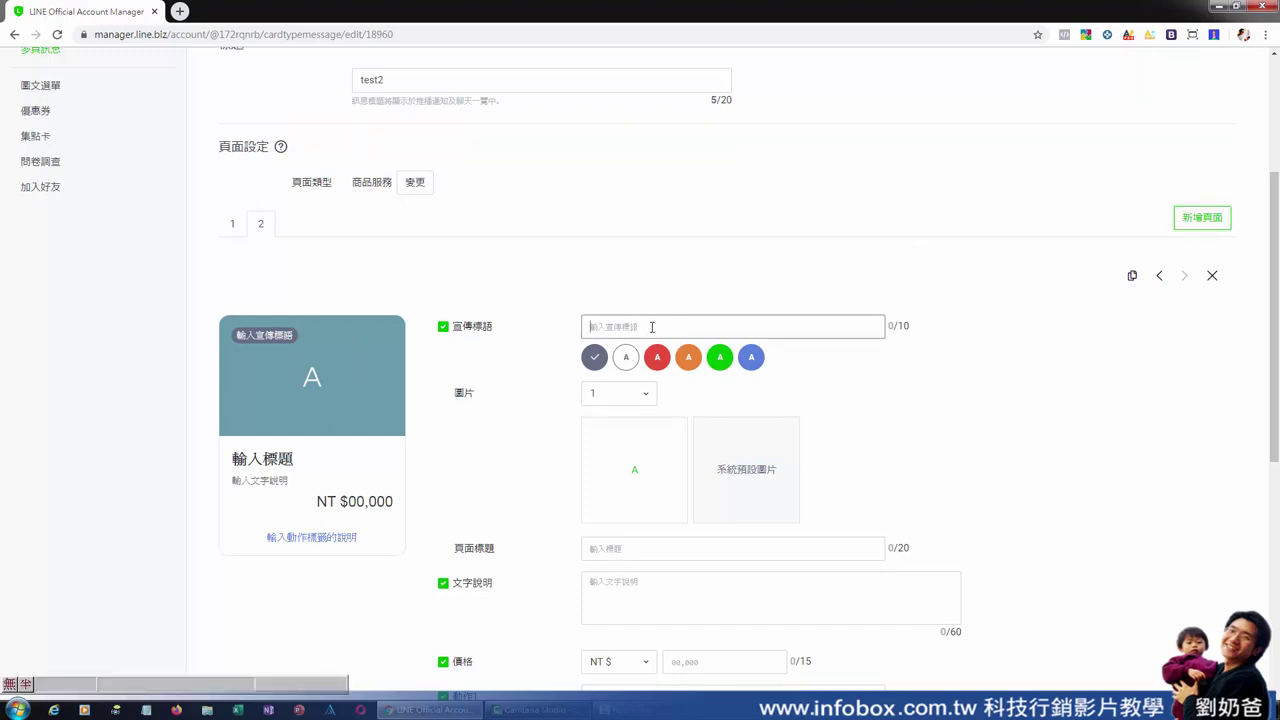
pyautogui.write('手環')
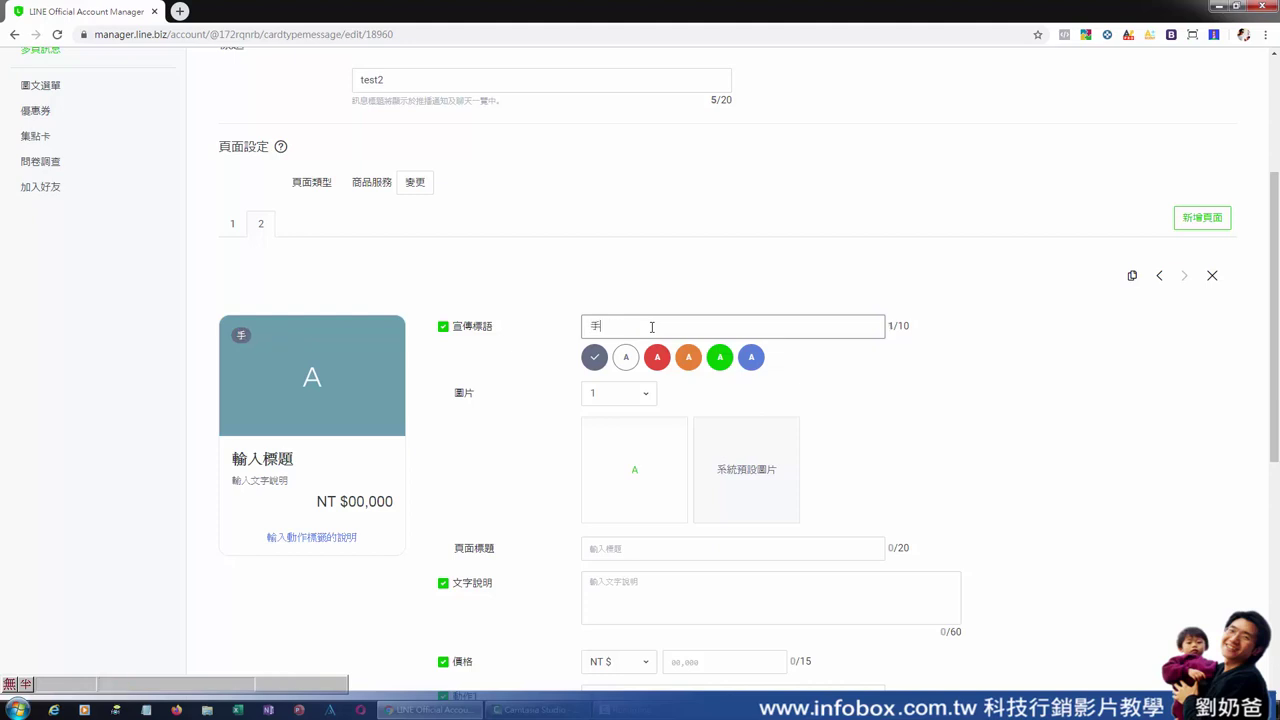
# Upload 小米尋找手機01.jpg as the single page 2 image and apply the default crop
pyautogui.click(620, 395)
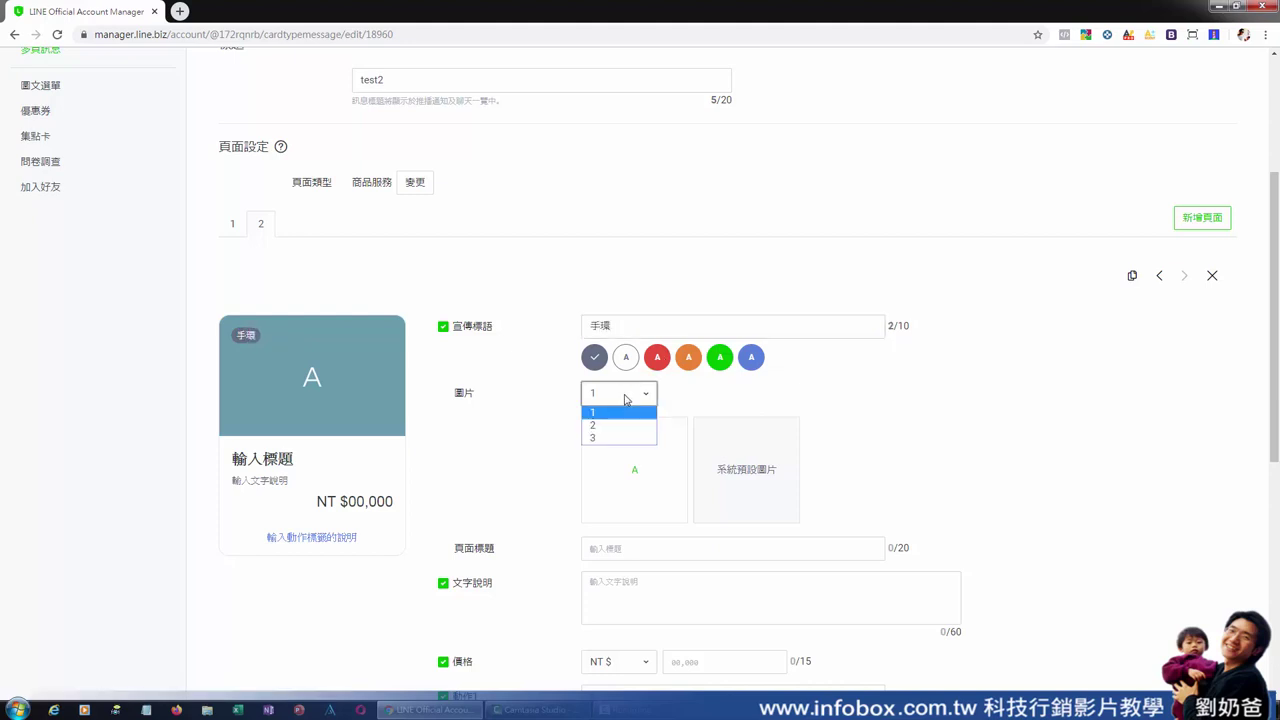
pyautogui.click(623, 397)
pyautogui.click(635, 466)
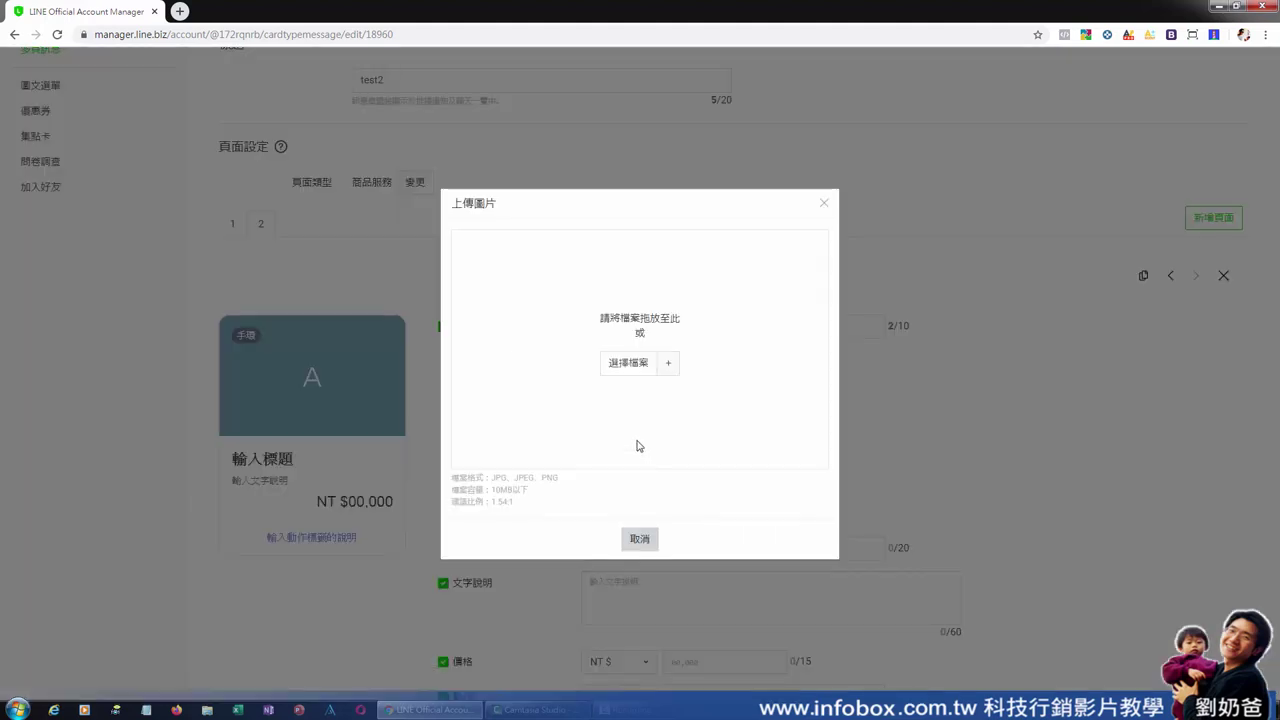
pyautogui.click(653, 366)
pyautogui.doubleClick(182, 333)
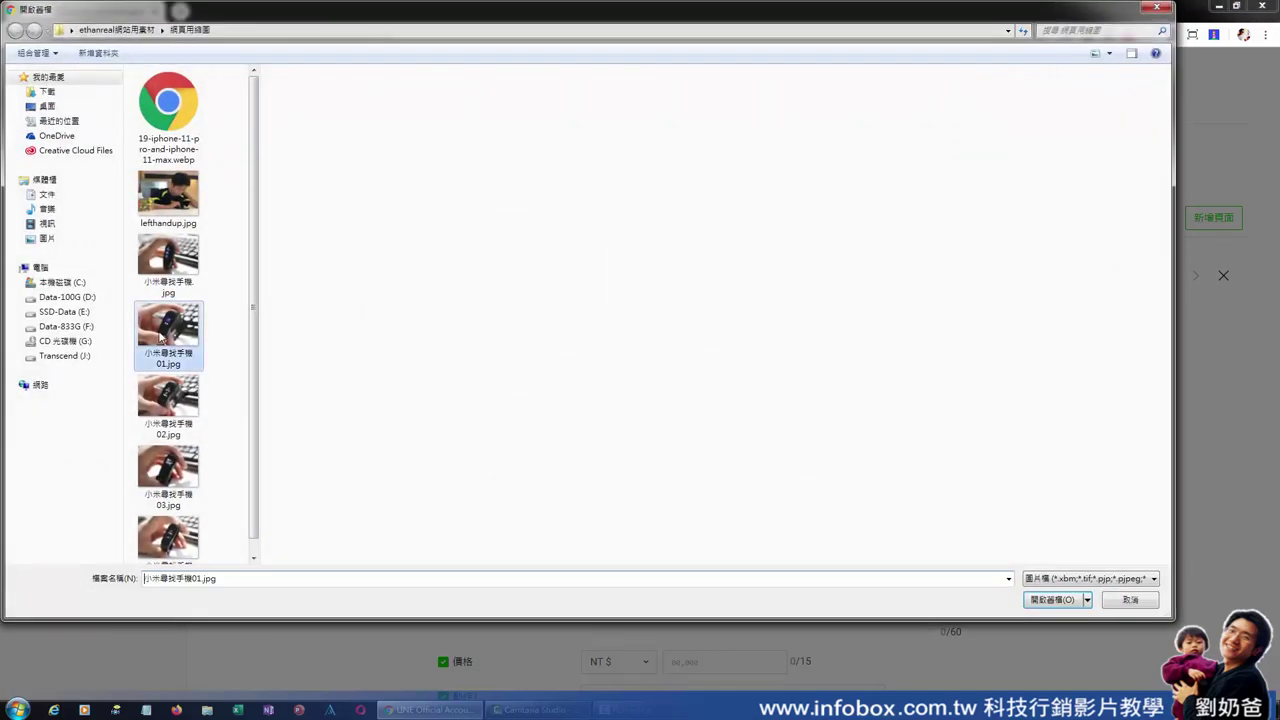
pyautogui.click(664, 518)
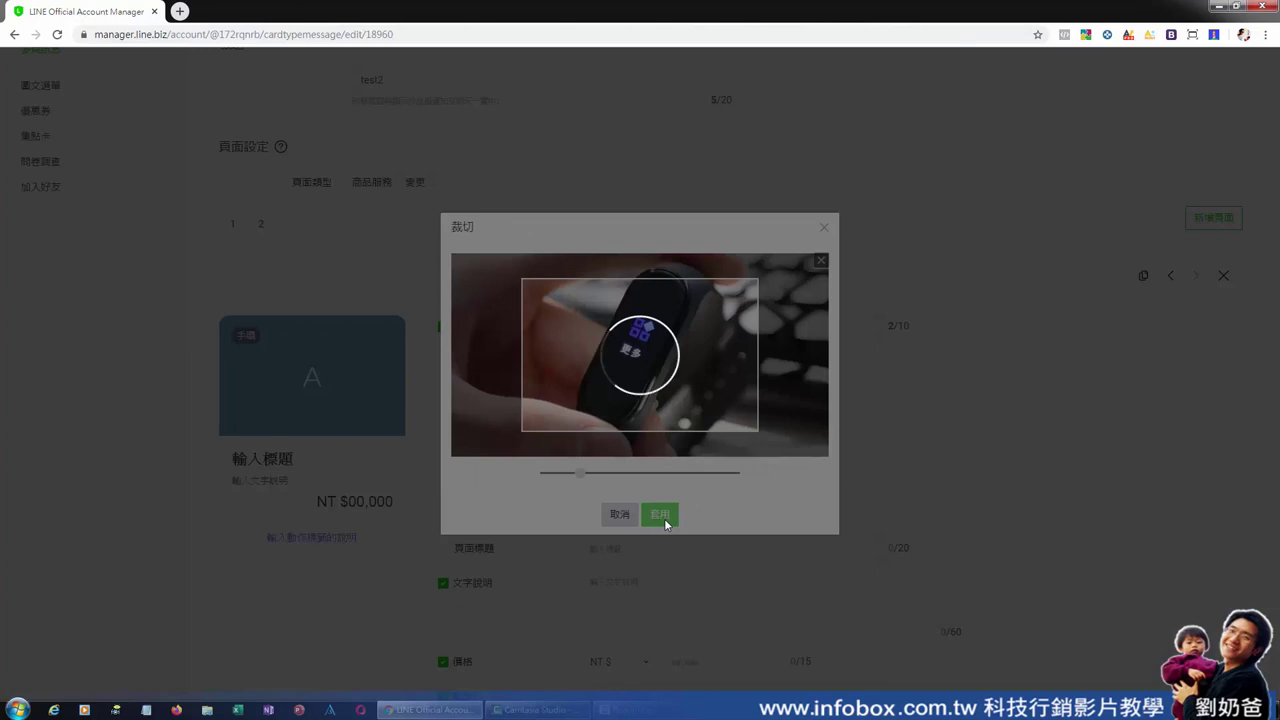
# Set page 2's 頁面標題 to "手環" and its 文字說明 to "大特價手環"
pyautogui.scroll(-1, 751, 506)
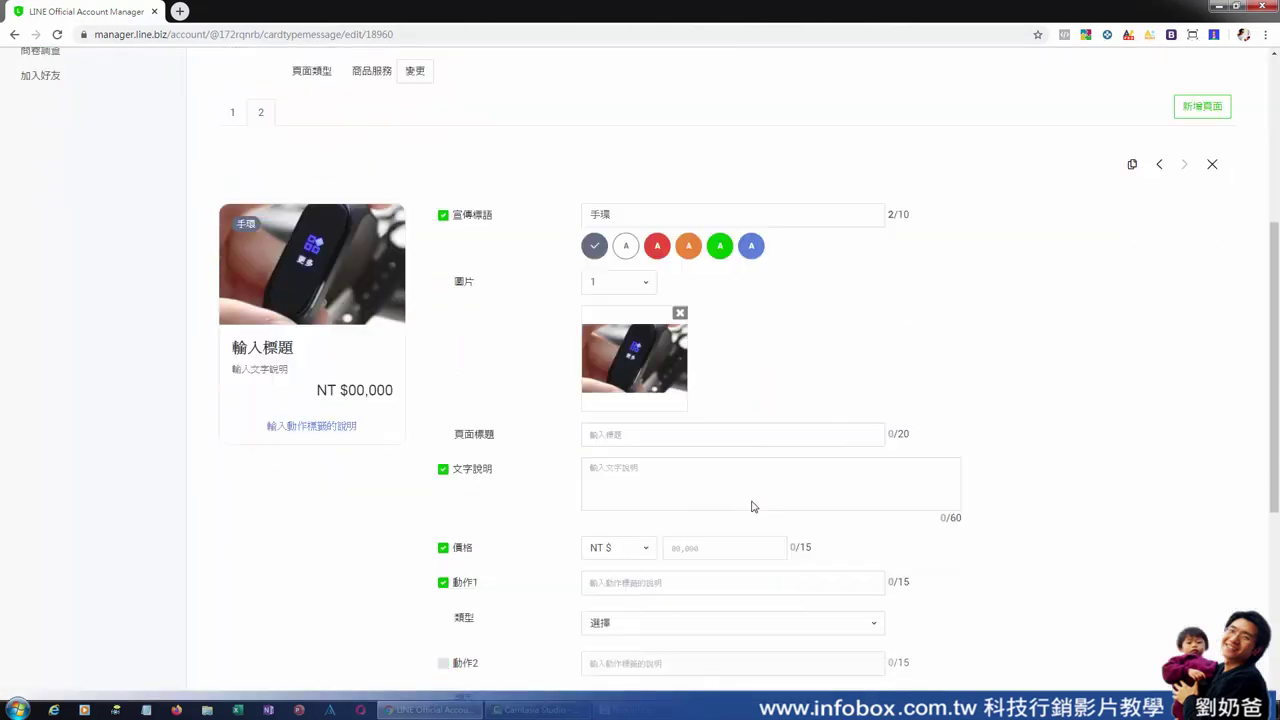
pyautogui.click(627, 417)
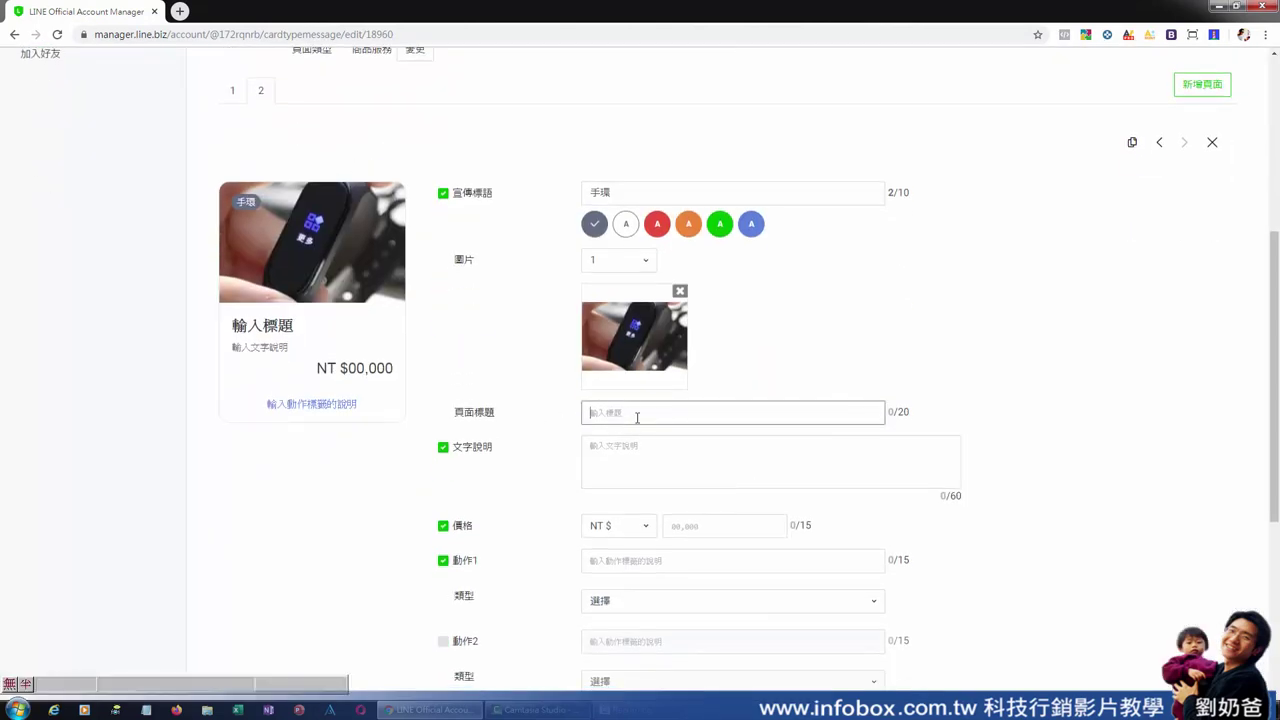
pyautogui.write('手環')
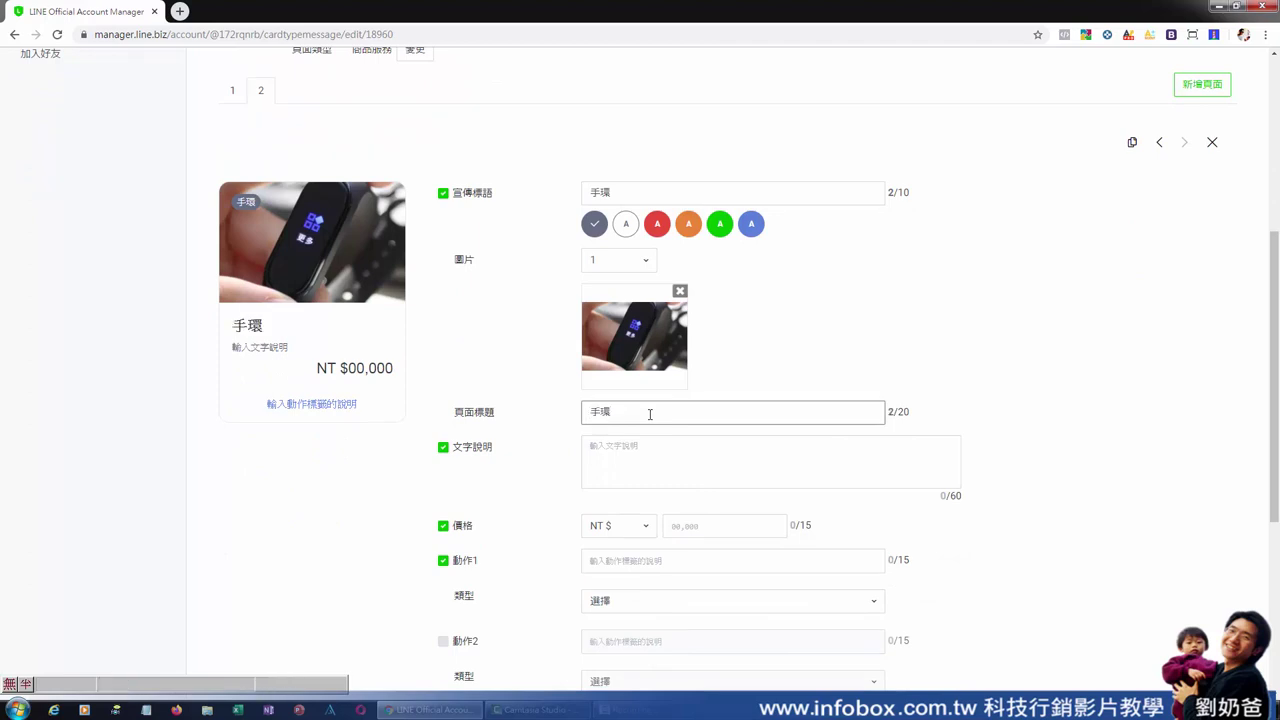
pyautogui.press('Return')
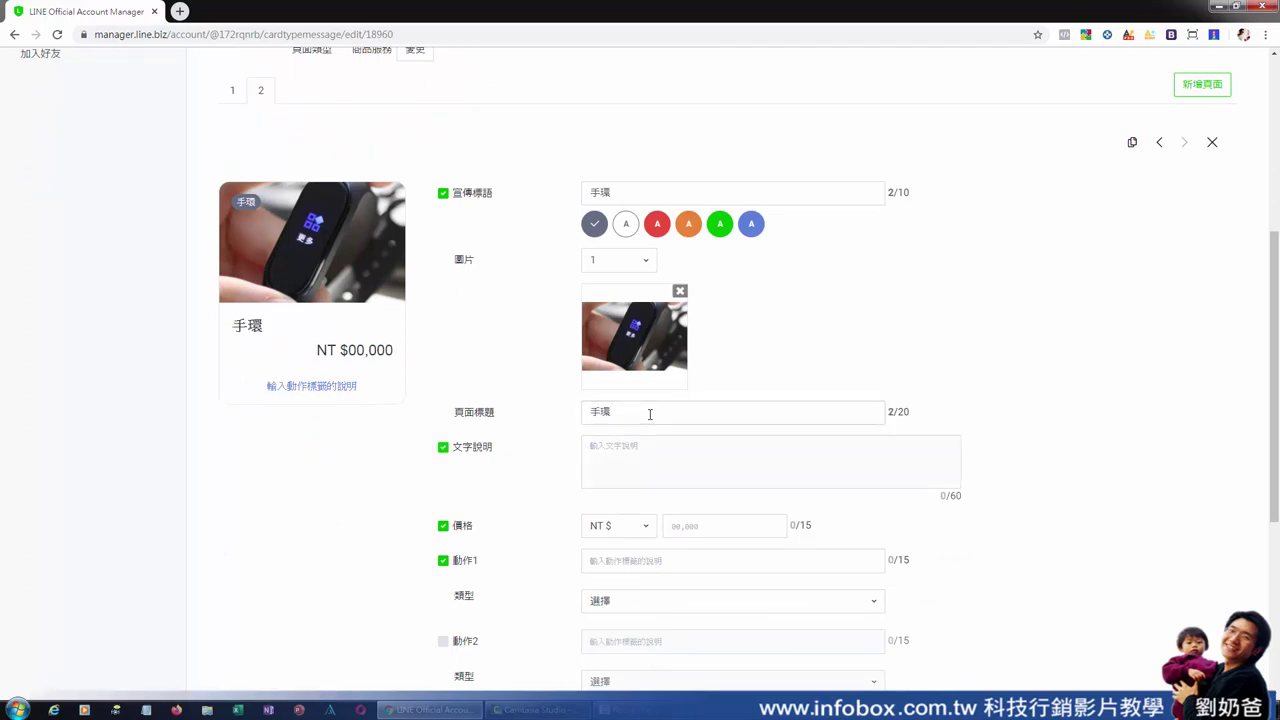
pyautogui.click(678, 442)
pyautogui.write('大')
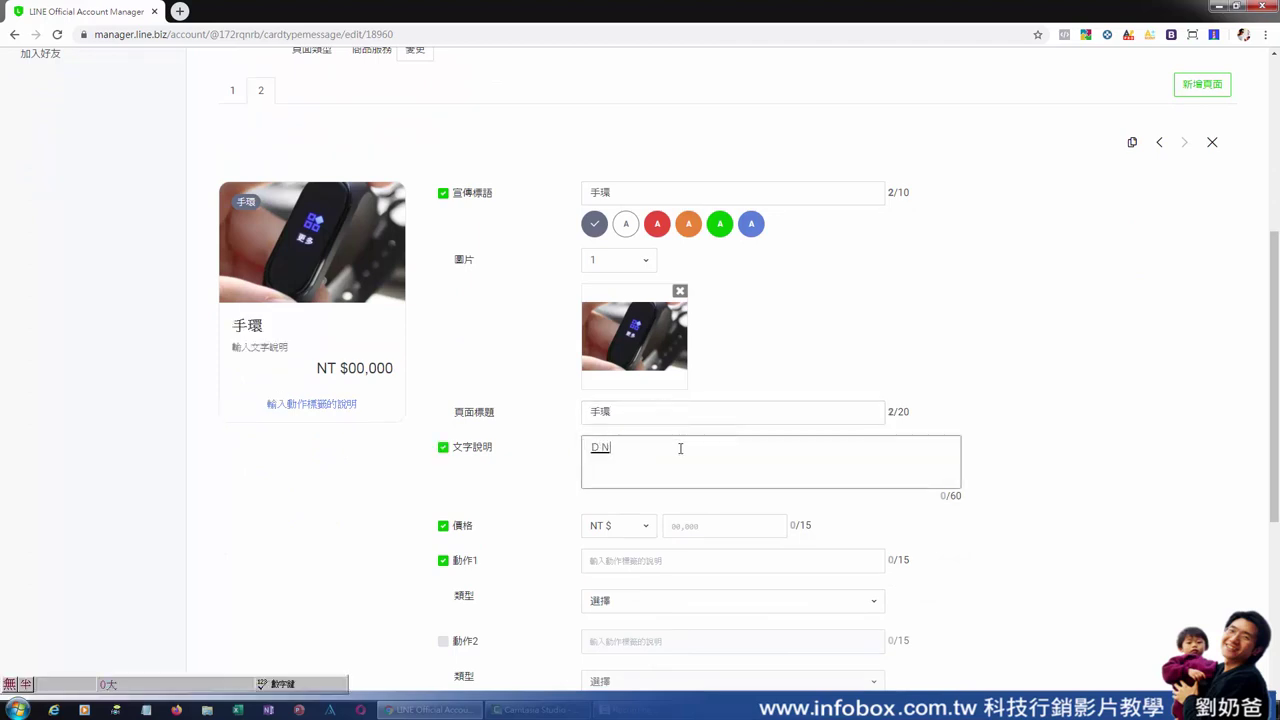
pyautogui.write('特價手環')
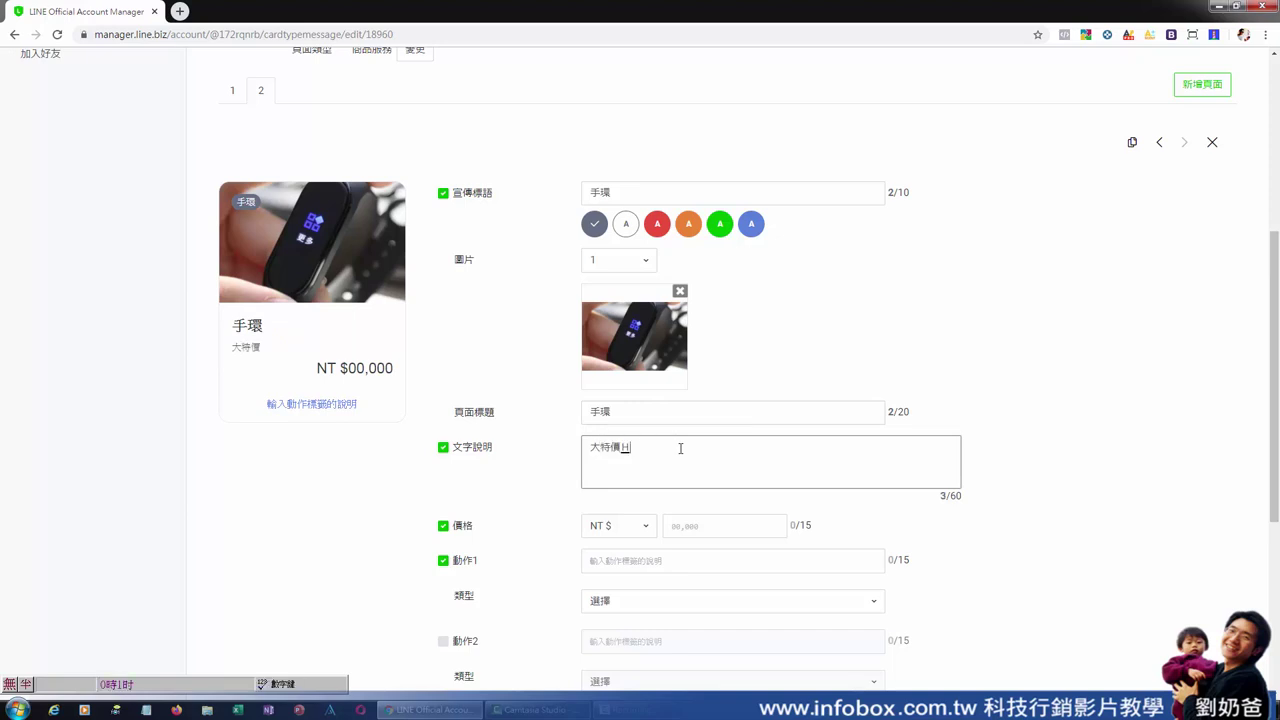
# Set the page 2 價格 to NT $ 500
pyautogui.click(672, 527)
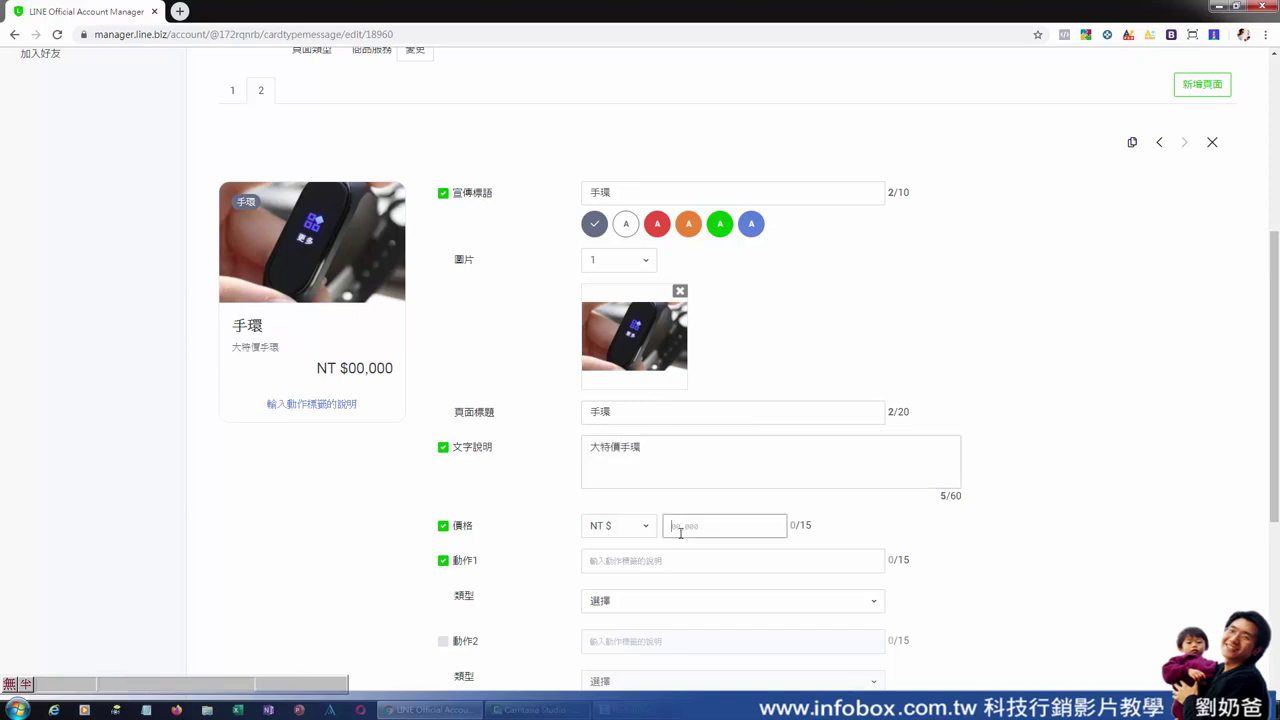
pyautogui.write('500')
pyautogui.click(1014, 563)
# Try the page 2 card without an action by disabling 動作1, and enable it again
pyautogui.scroll(-2, 1020, 560)
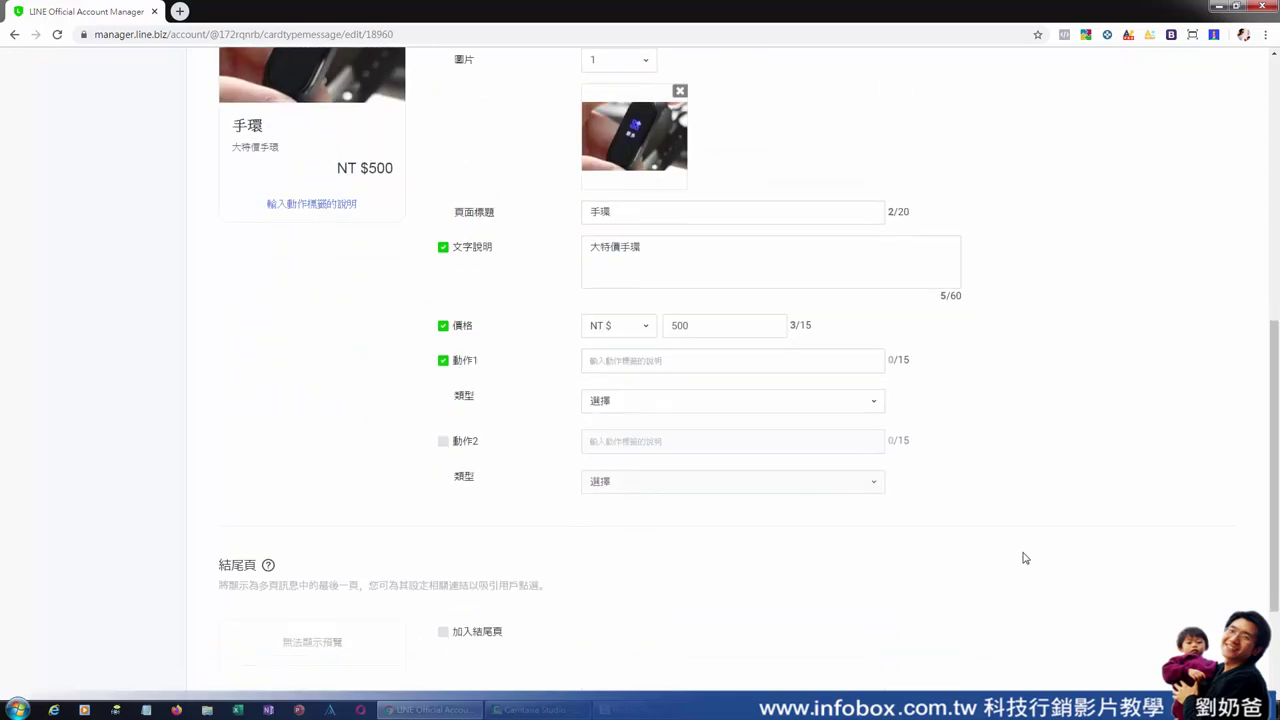
pyautogui.click(679, 364)
pyautogui.click(442, 364)
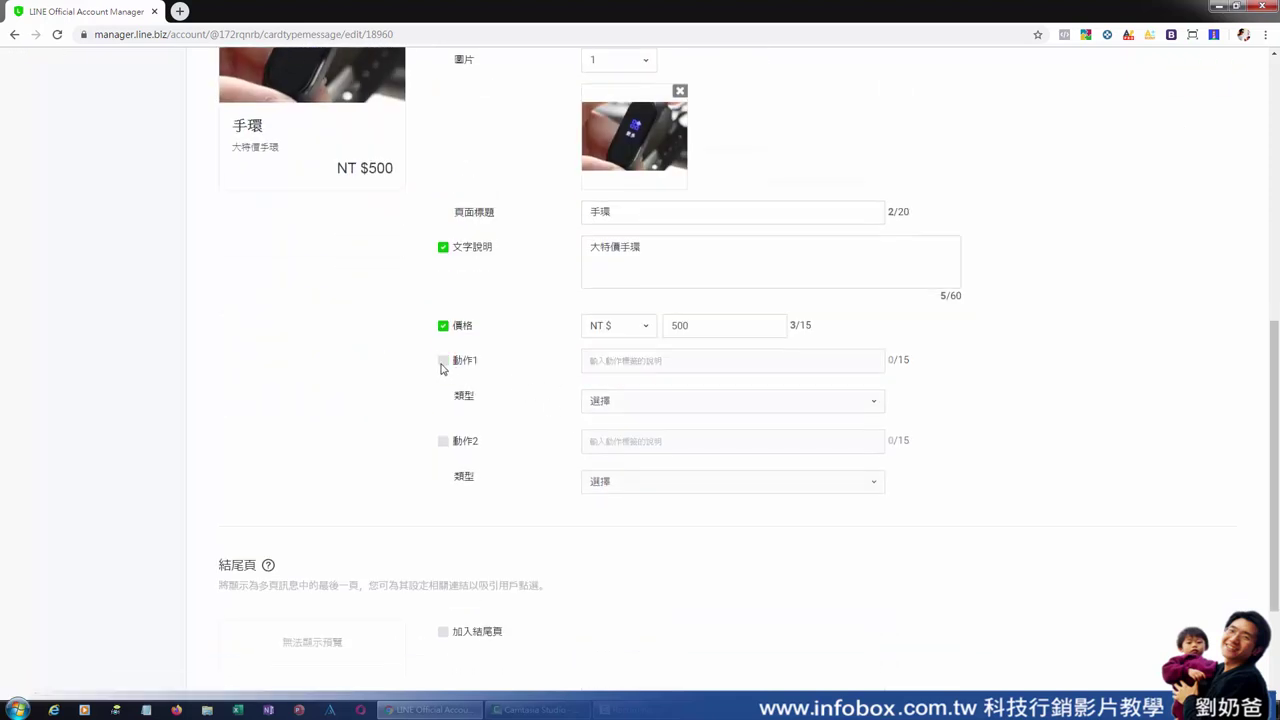
pyautogui.scroll(2, 373, 183)
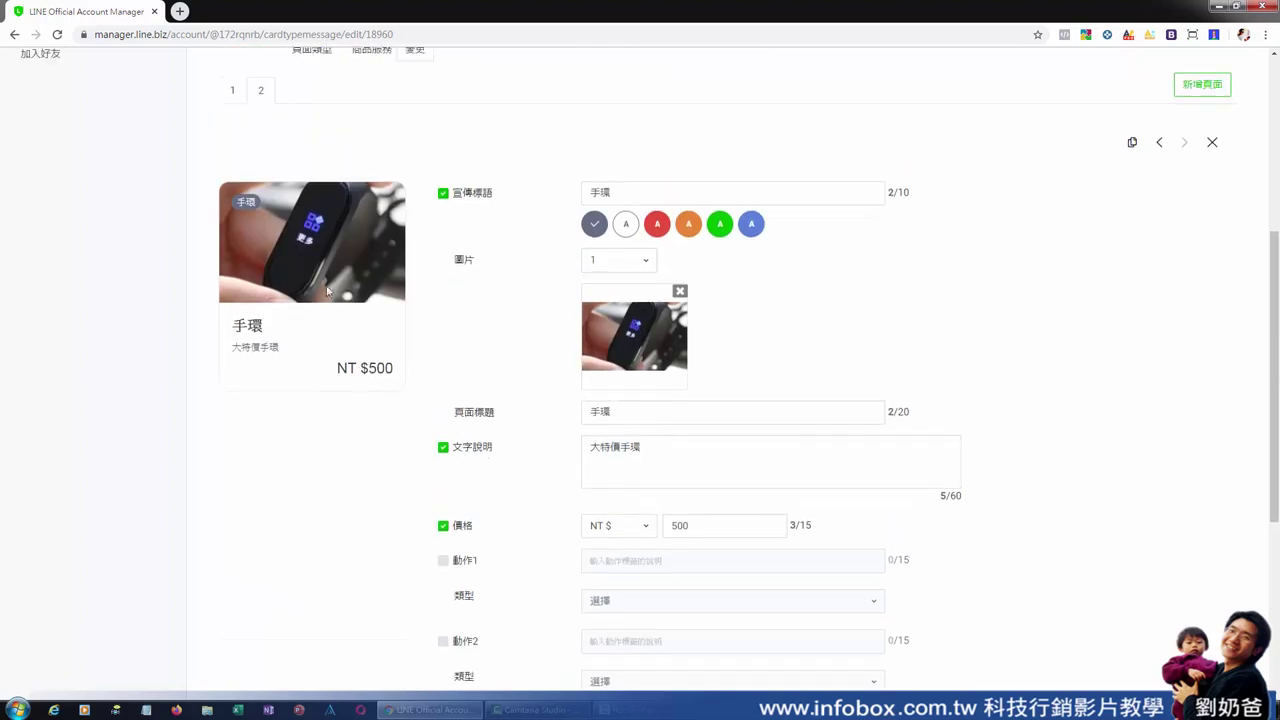
pyautogui.scroll(-2, 650, 485)
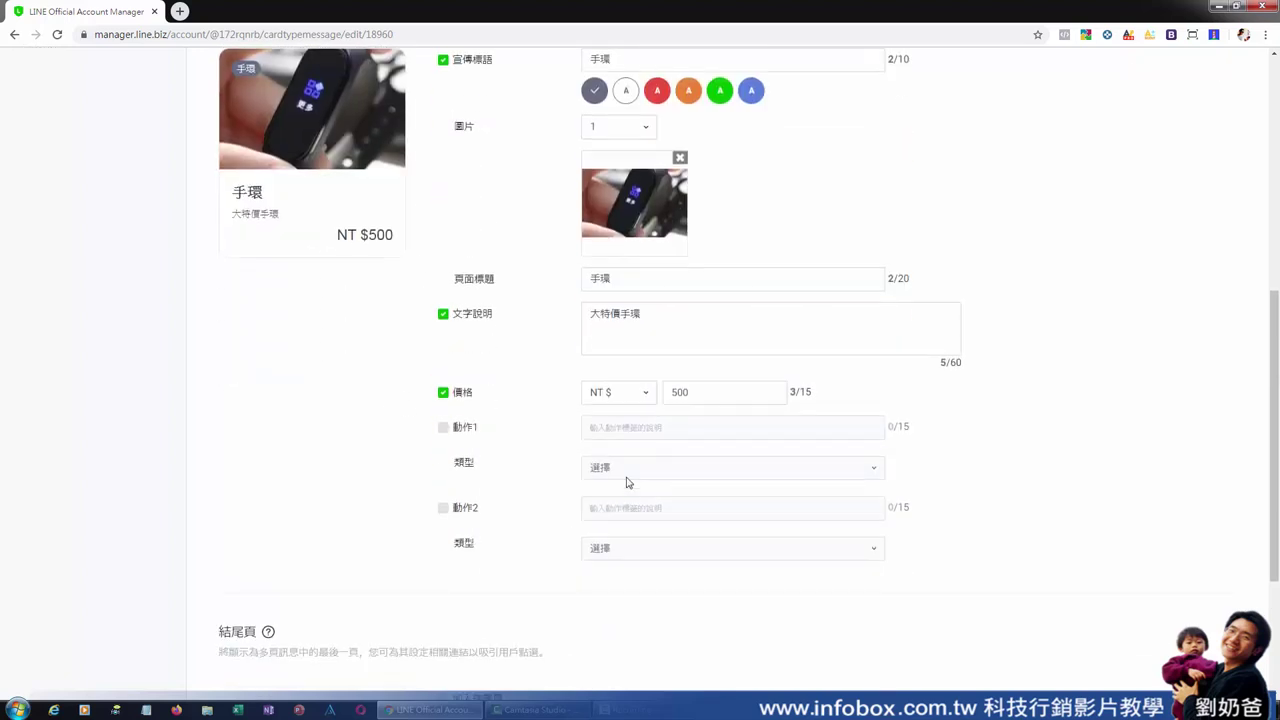
pyautogui.click(444, 428)
pyautogui.click(667, 426)
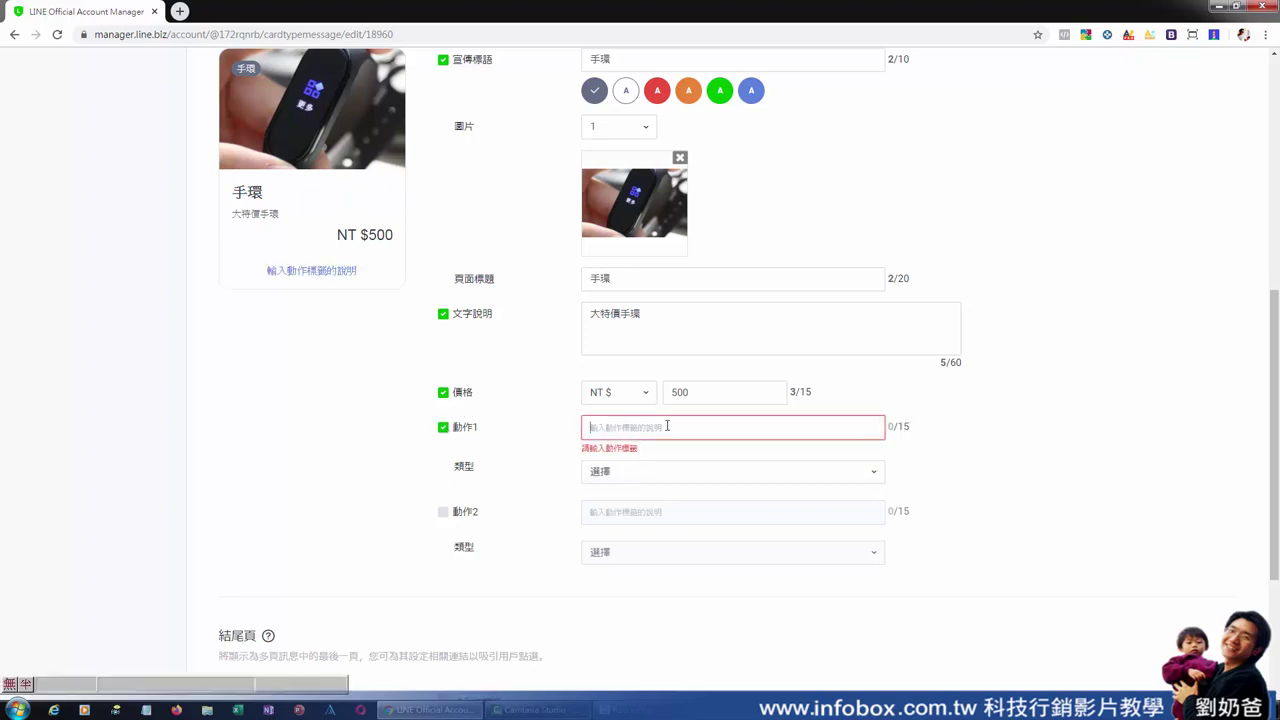
pyautogui.write('特')
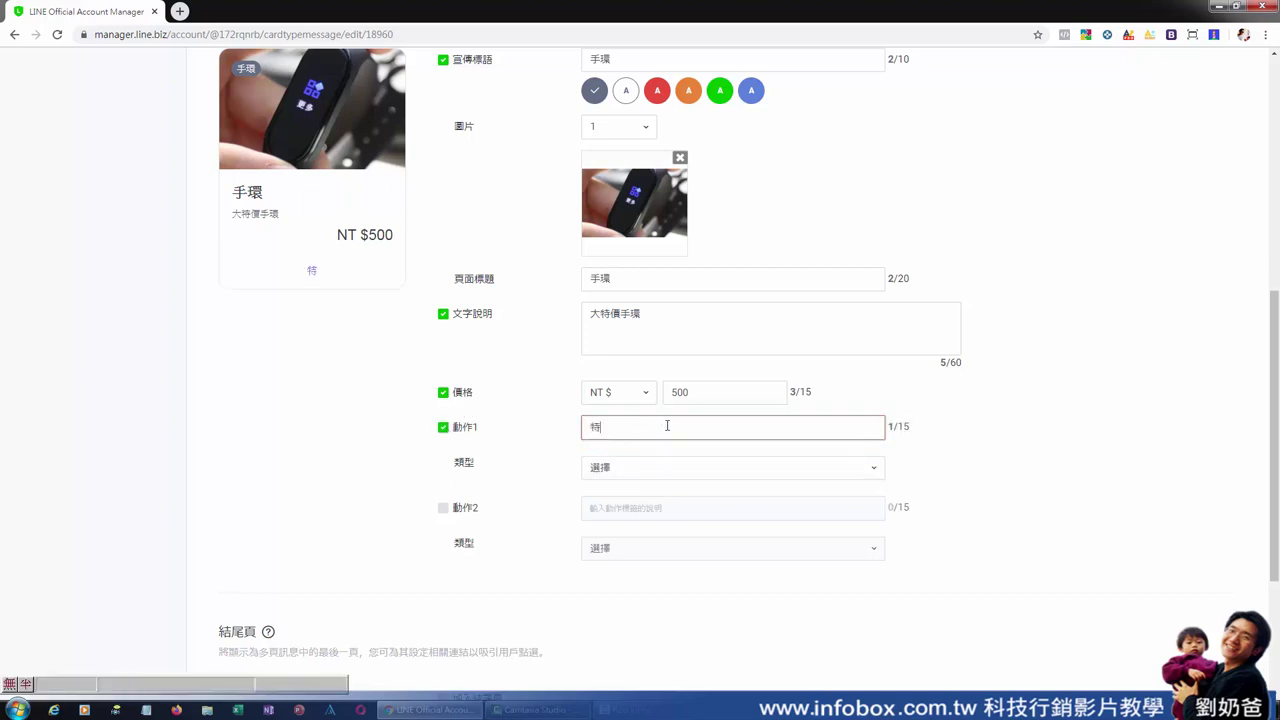
pyautogui.write('價活動官')
pyautogui.write('網')
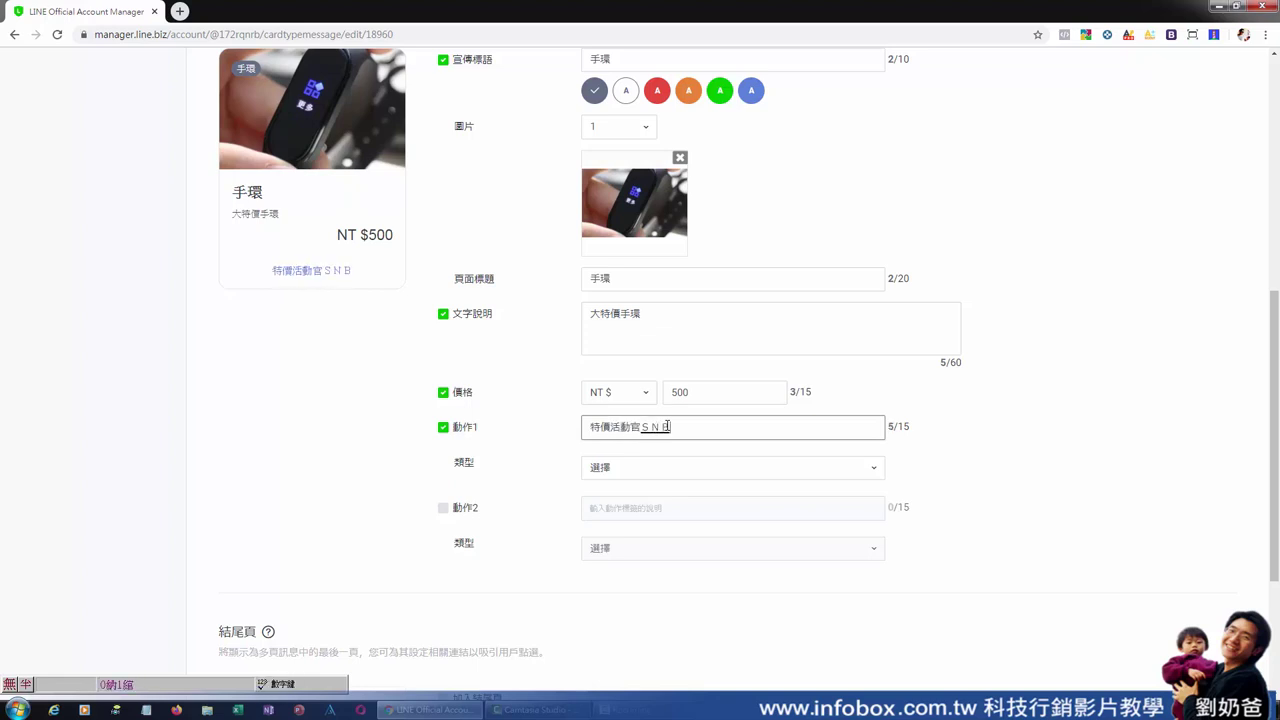
pyautogui.click(640, 476)
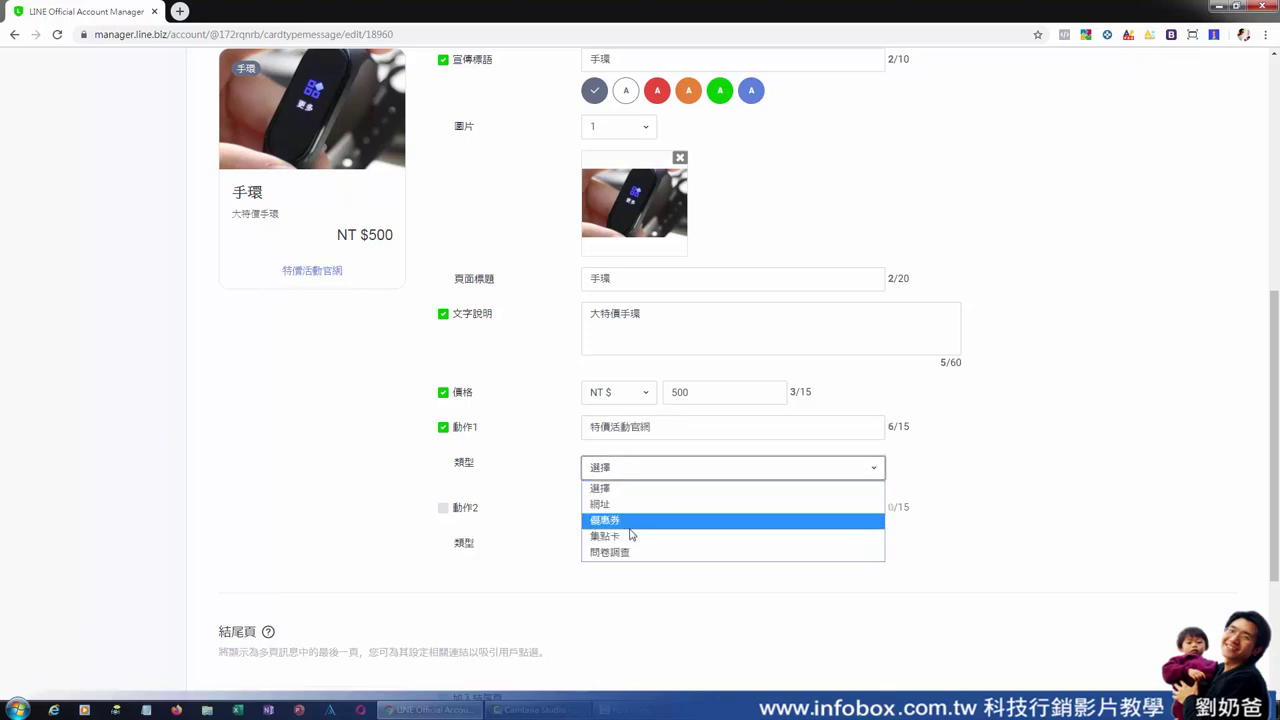
pyautogui.click(632, 503)
pyautogui.click(632, 502)
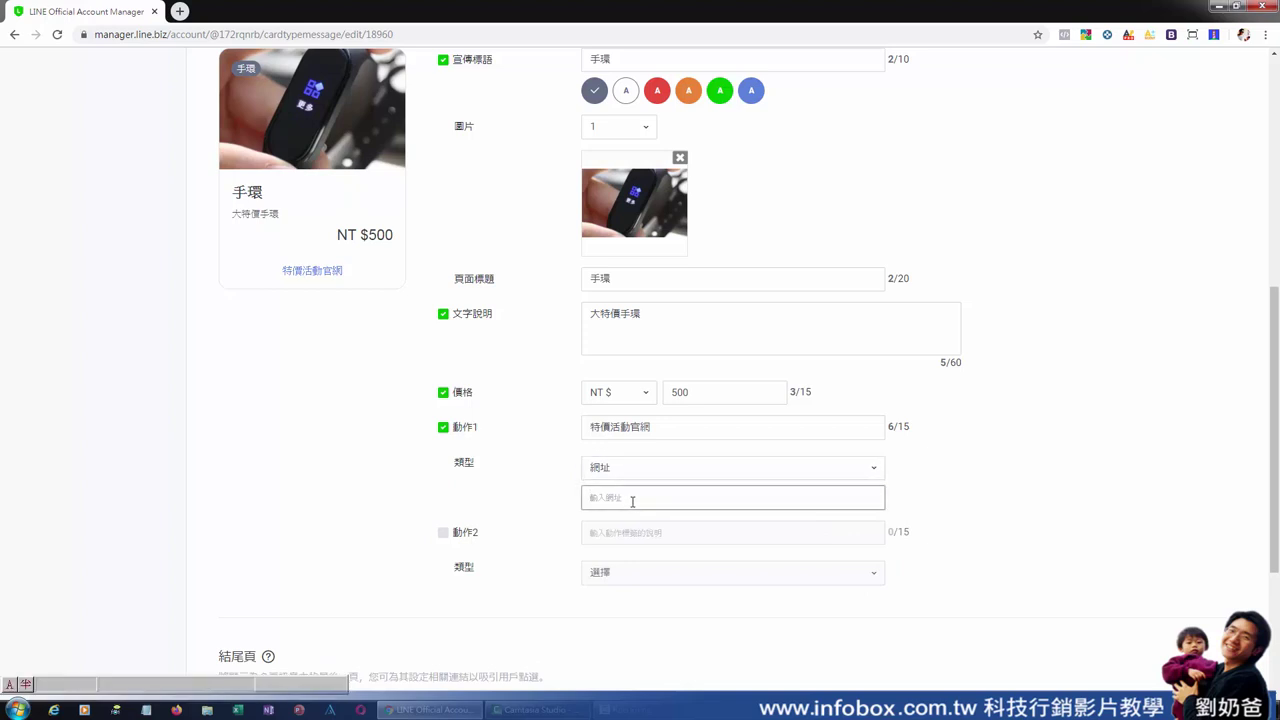
pyautogui.write('https://www.infobox.com.tw')
# Save the edited two-page message and confirm the save
pyautogui.scroll(3, 997, 474)
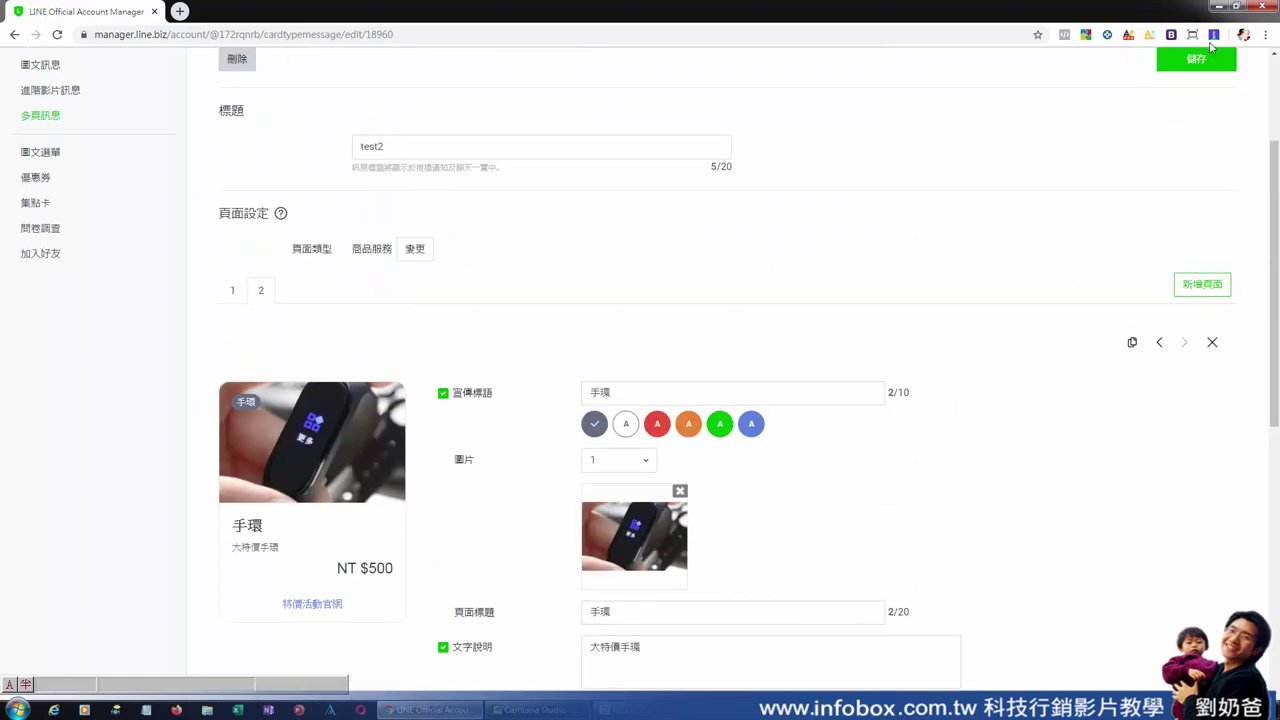
pyautogui.click(1215, 63)
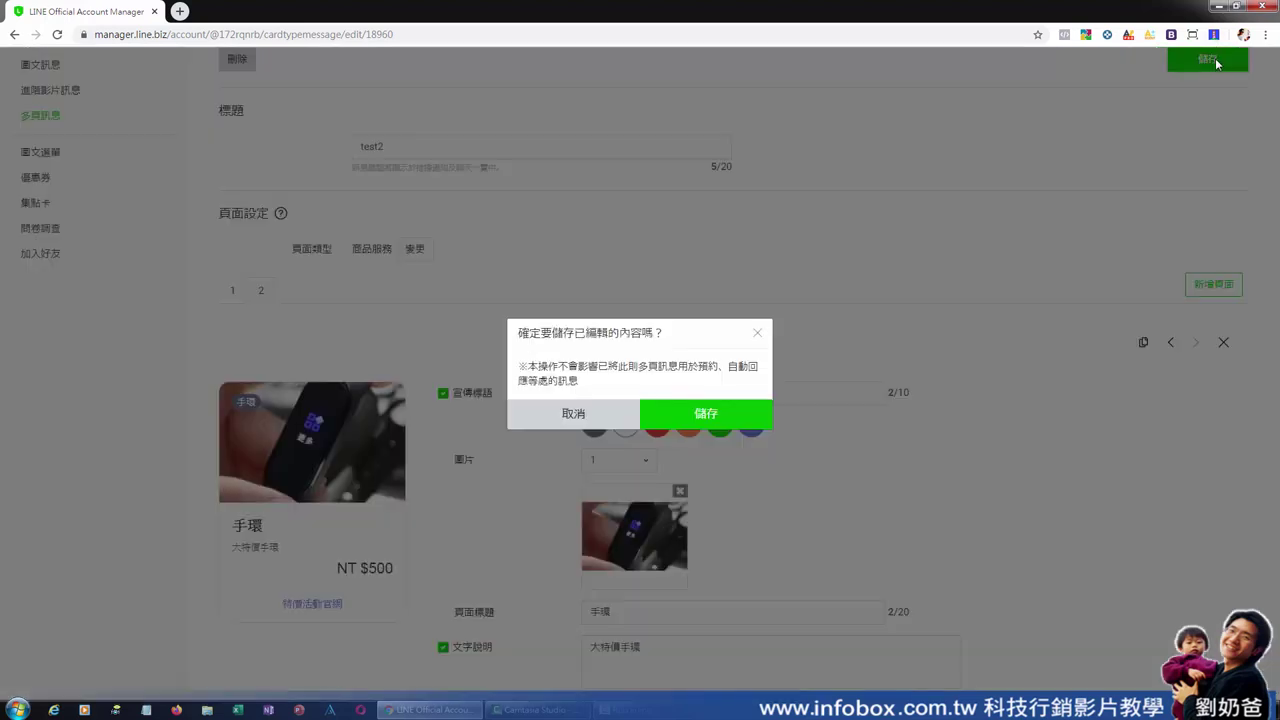
pyautogui.click(707, 418)
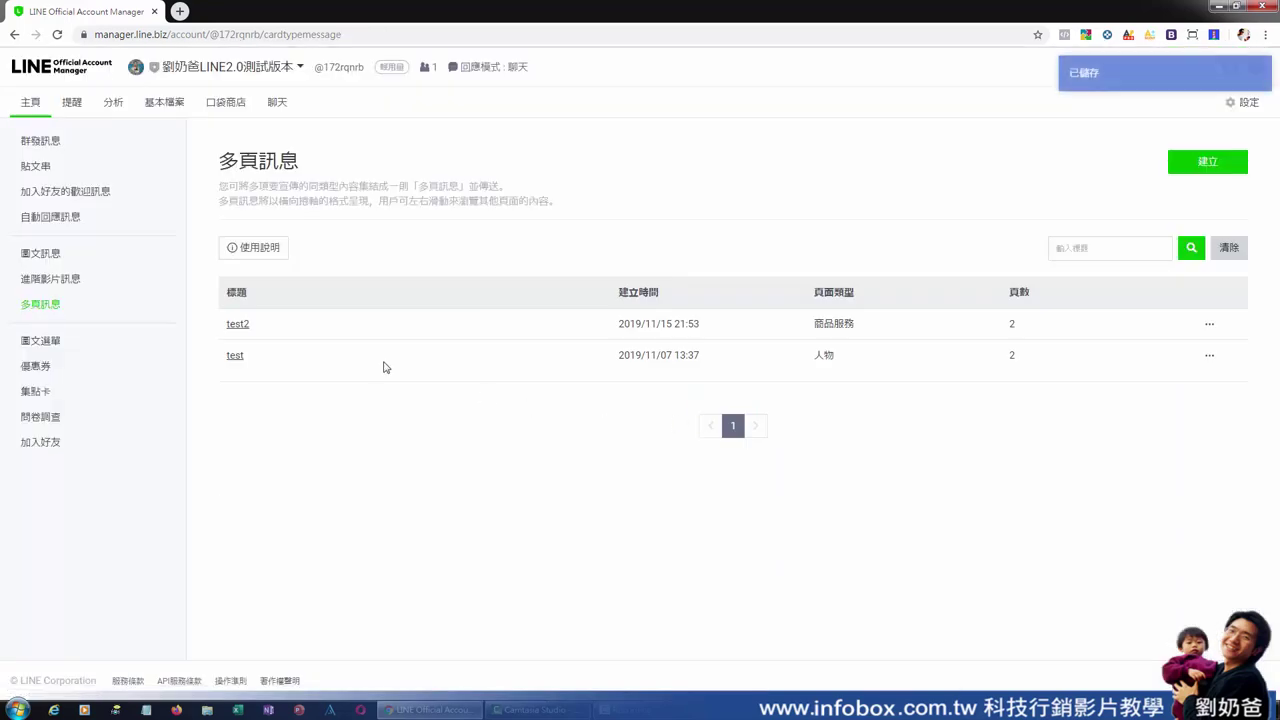
# Reopen the test2 message and add a 結尾頁 using the 有圖 layout
pyautogui.click(237, 324)
pyautogui.scroll(-3, 760, 340)
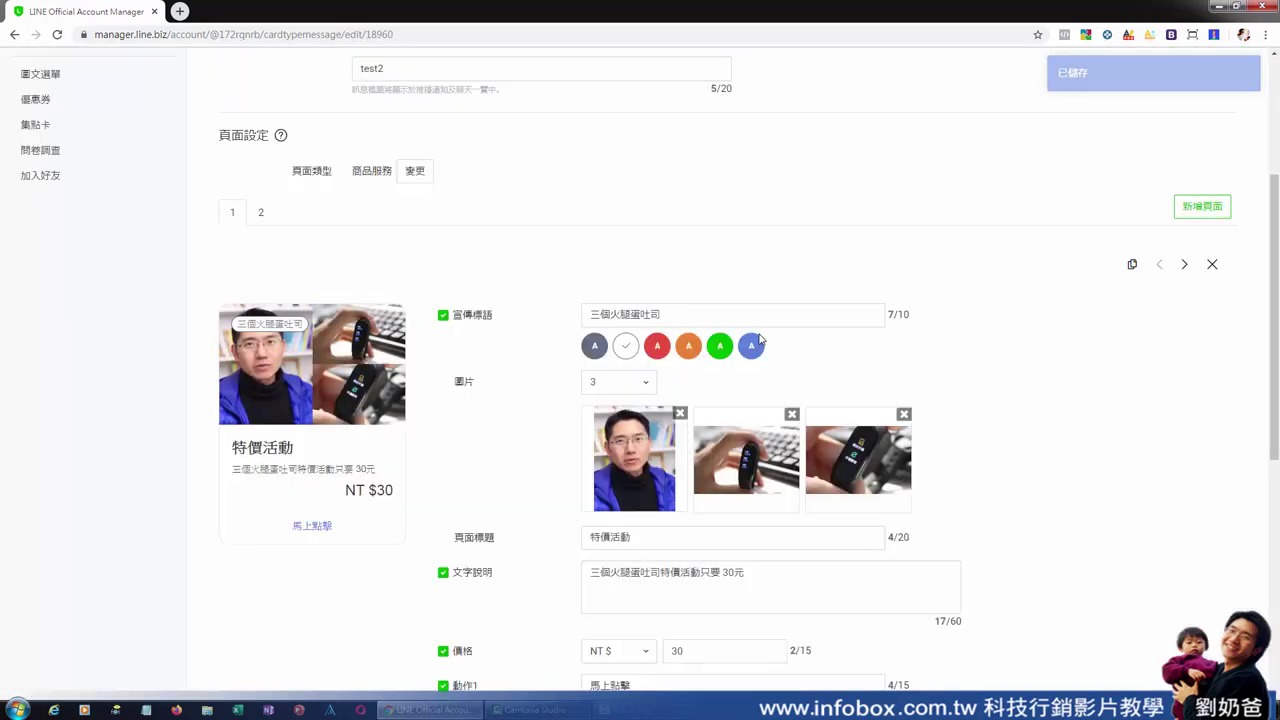
pyautogui.scroll(-5, 760, 340)
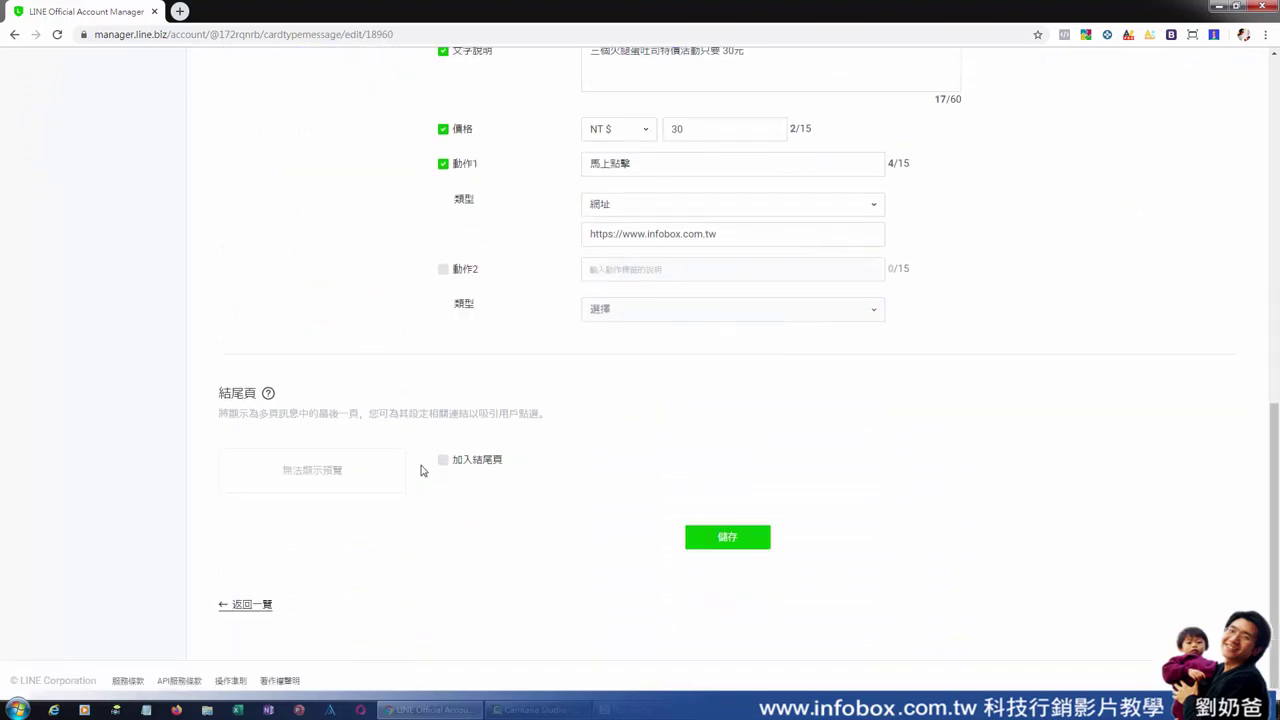
pyautogui.click(443, 462)
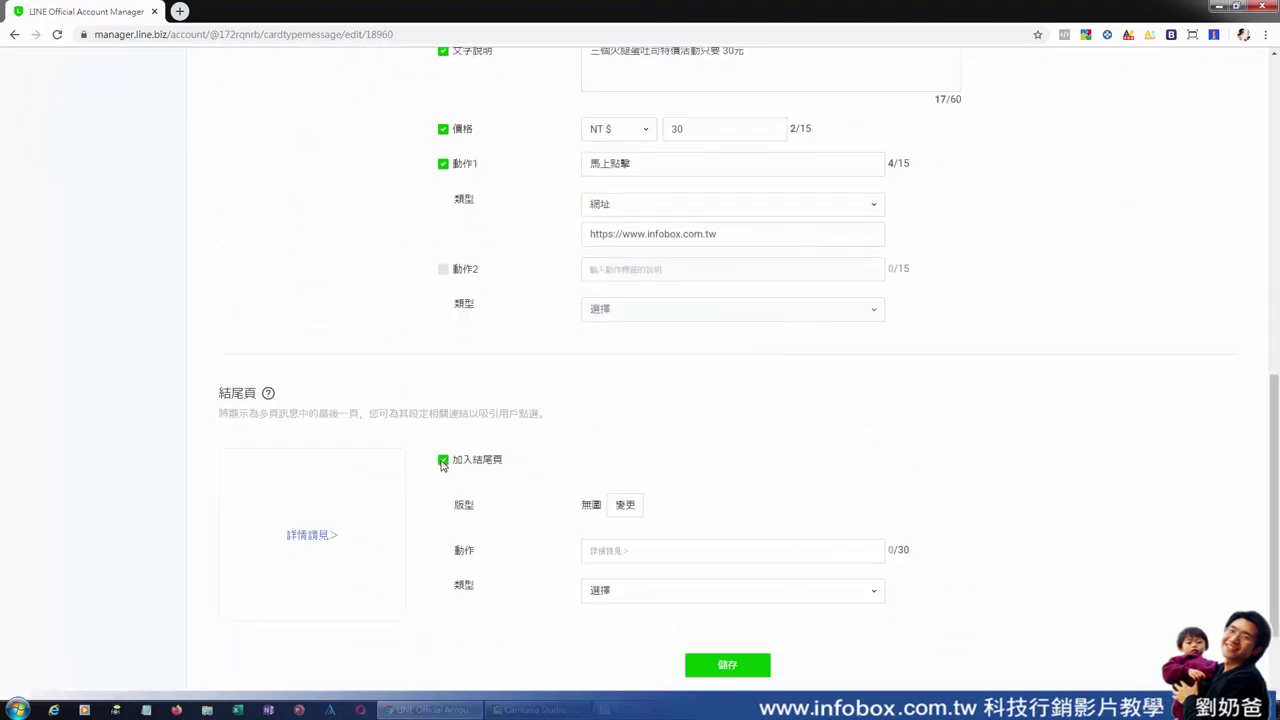
pyautogui.click(625, 505)
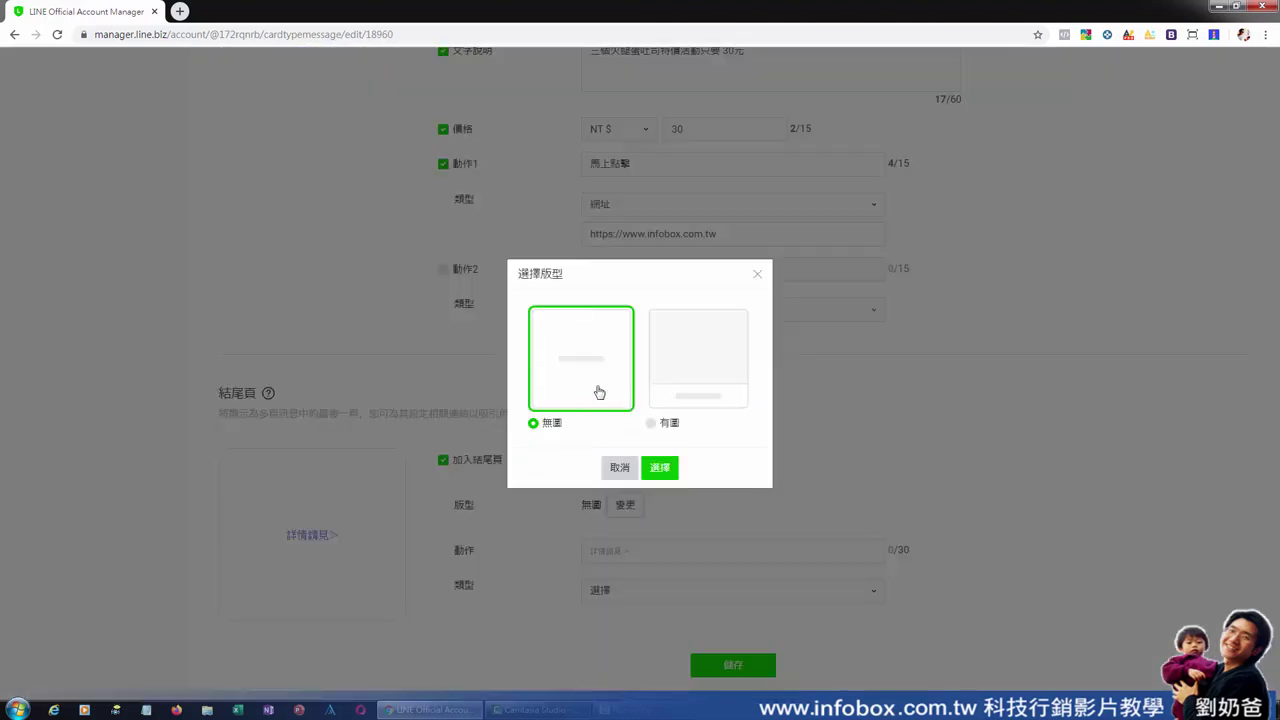
pyautogui.click(685, 380)
pyautogui.click(669, 473)
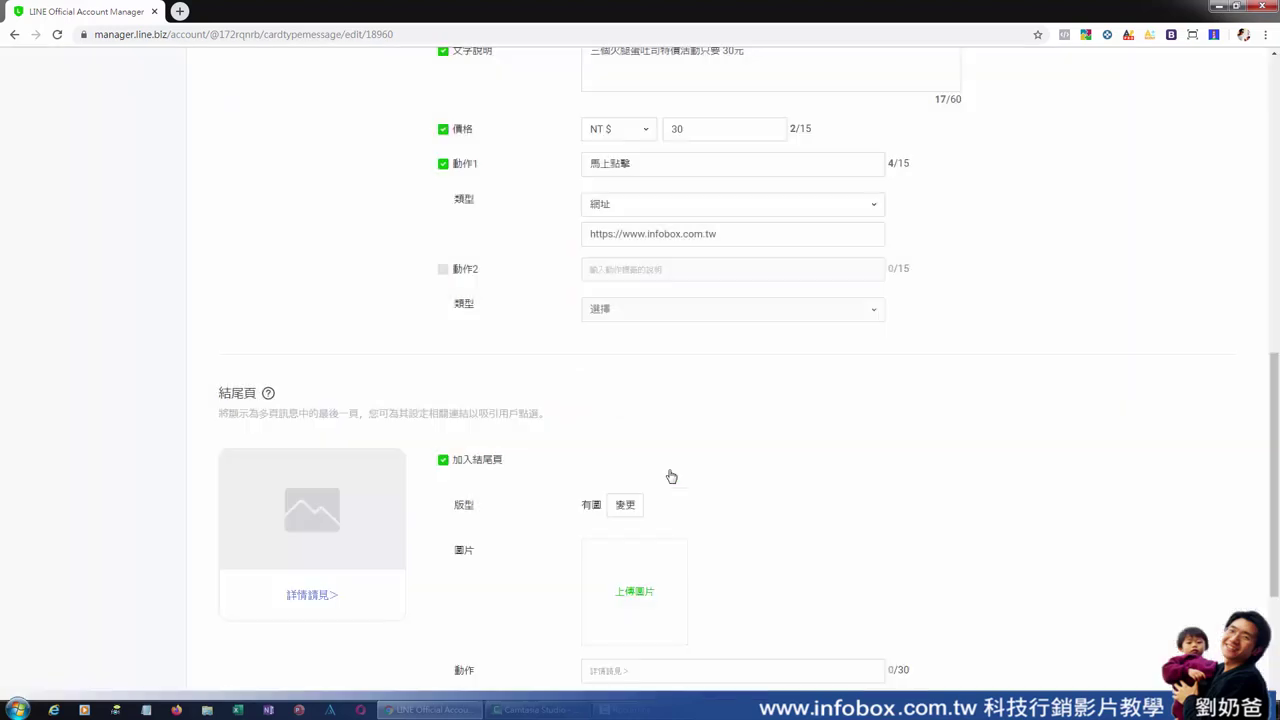
pyautogui.click(627, 507)
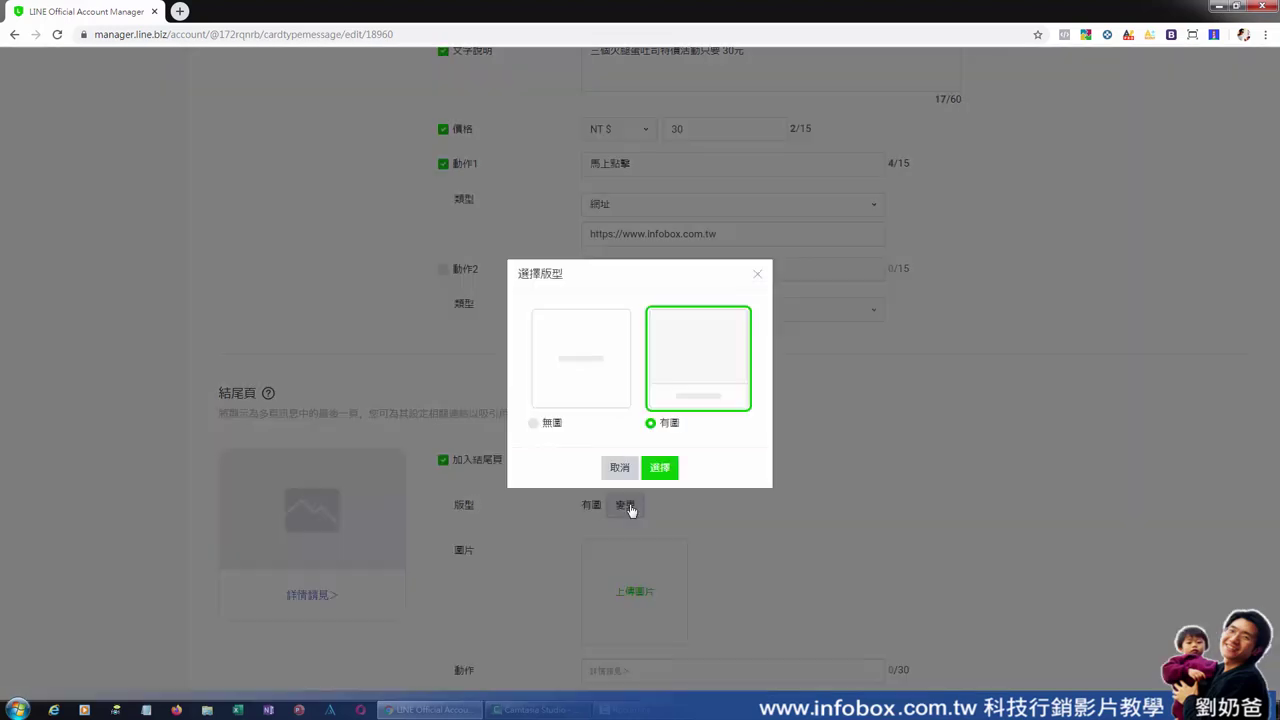
pyautogui.click(622, 468)
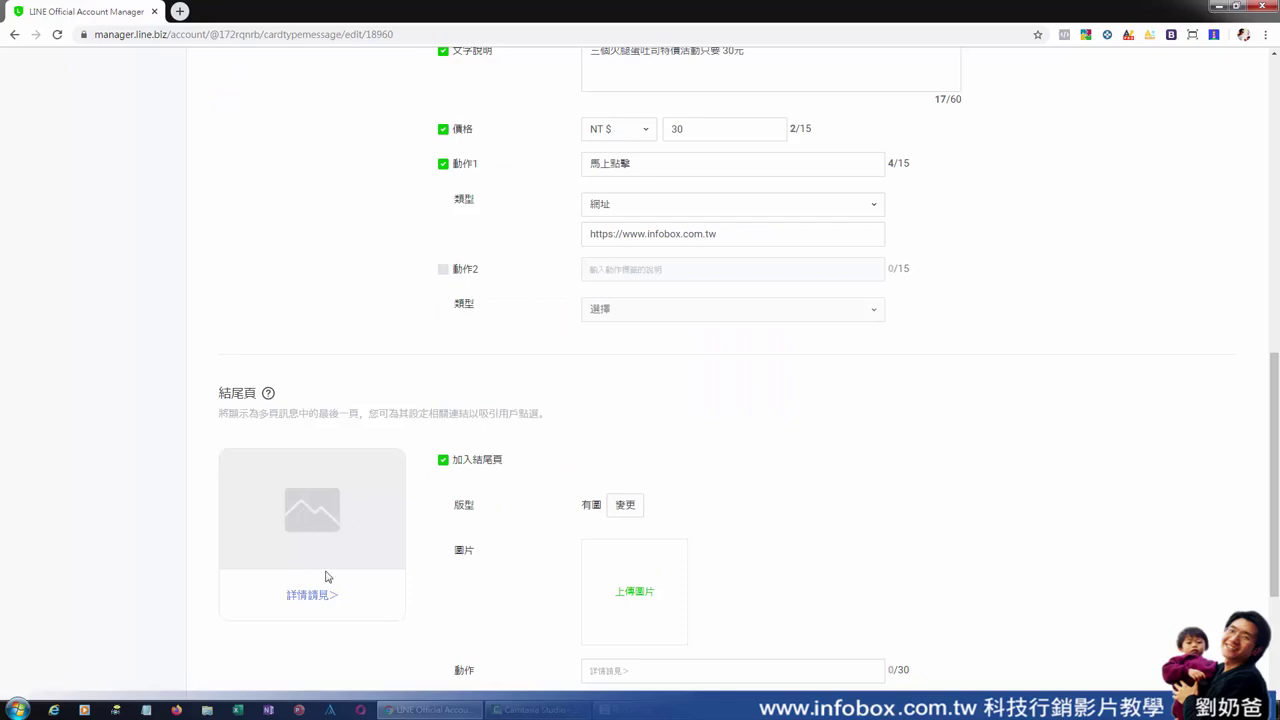
# Upload the wristband photo showing the step count as the 結尾頁 image and apply the default crop
pyautogui.click(636, 589)
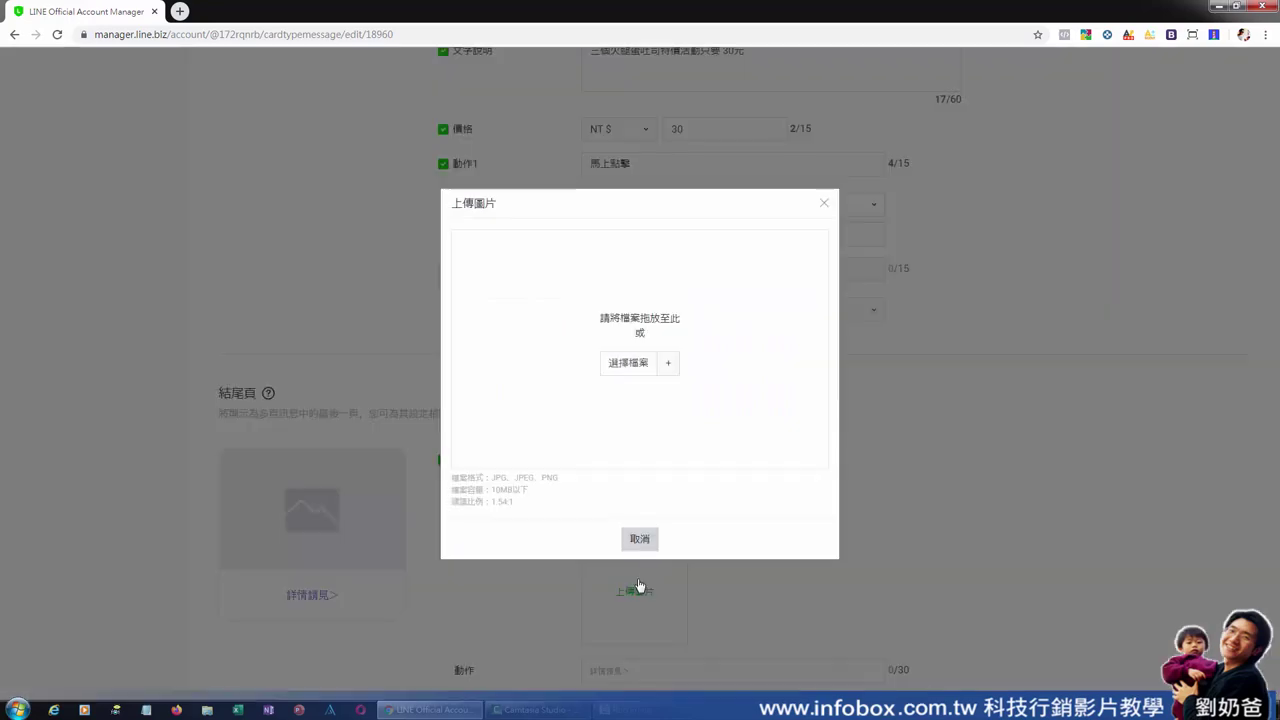
pyautogui.click(638, 368)
pyautogui.click(185, 258)
pyautogui.doubleClick(185, 258)
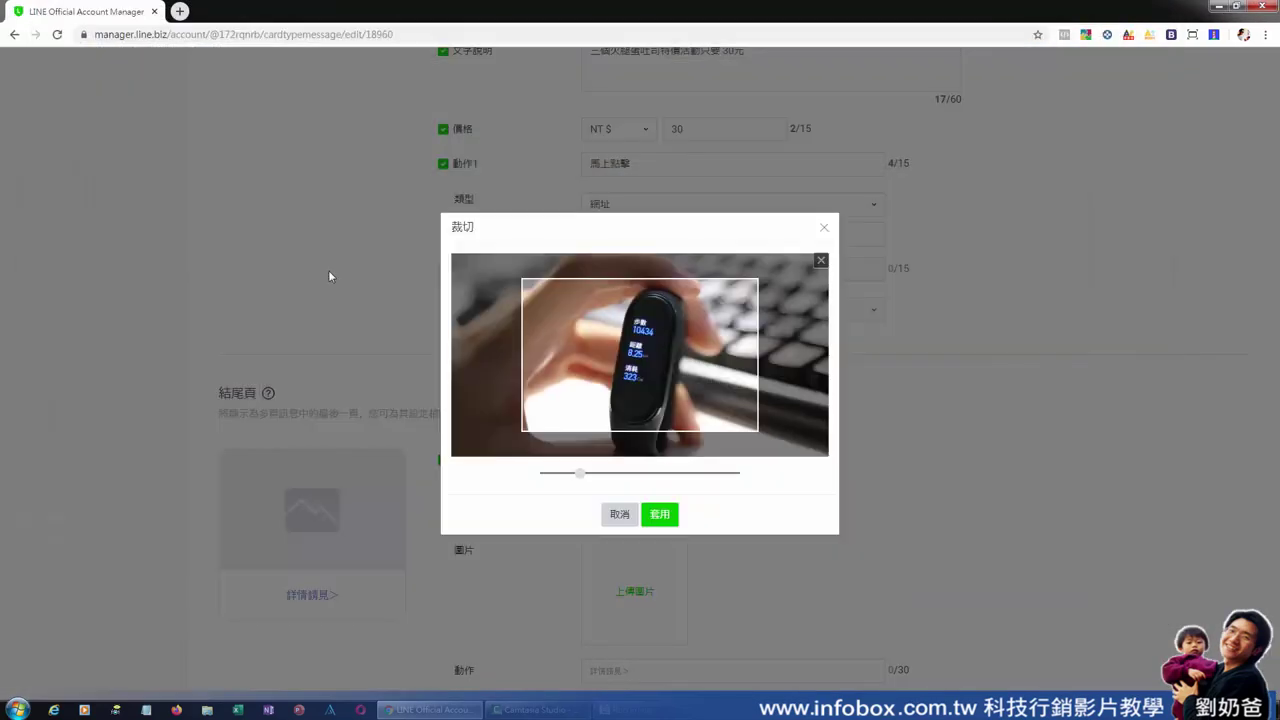
pyautogui.click(660, 514)
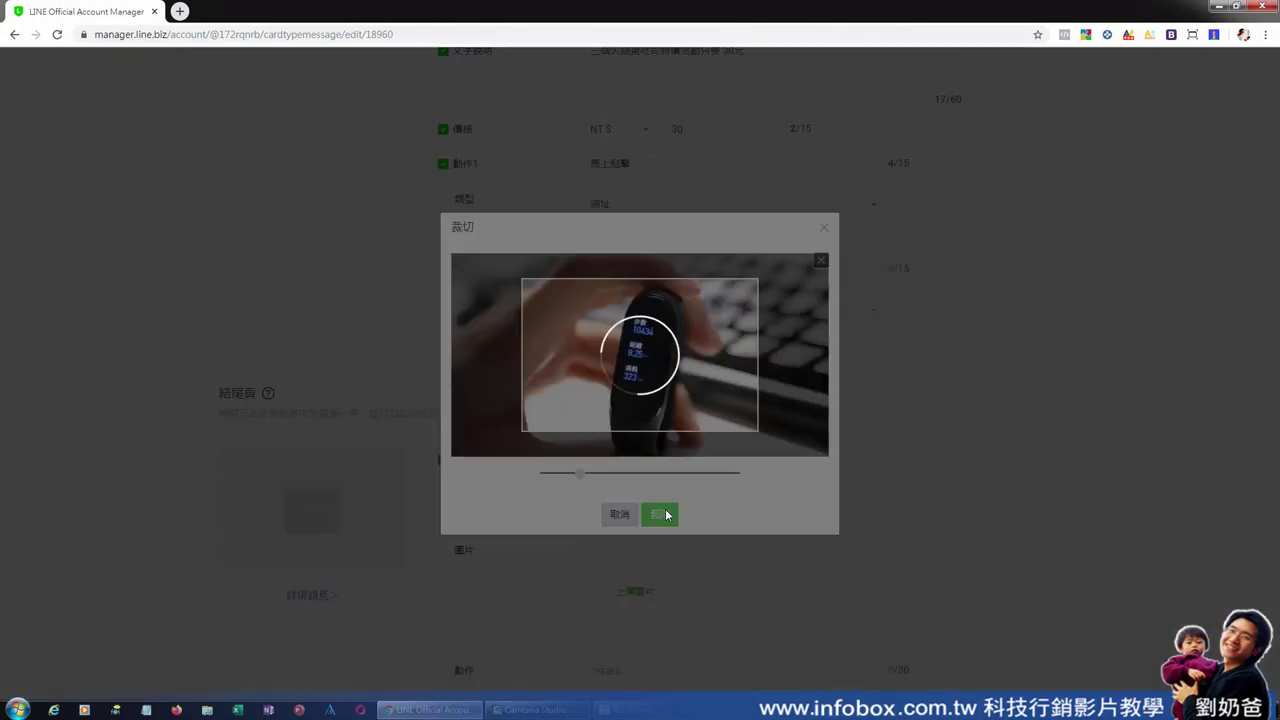
# Label the 結尾頁 action "點擊連結"
pyautogui.scroll(-3, 958, 495)
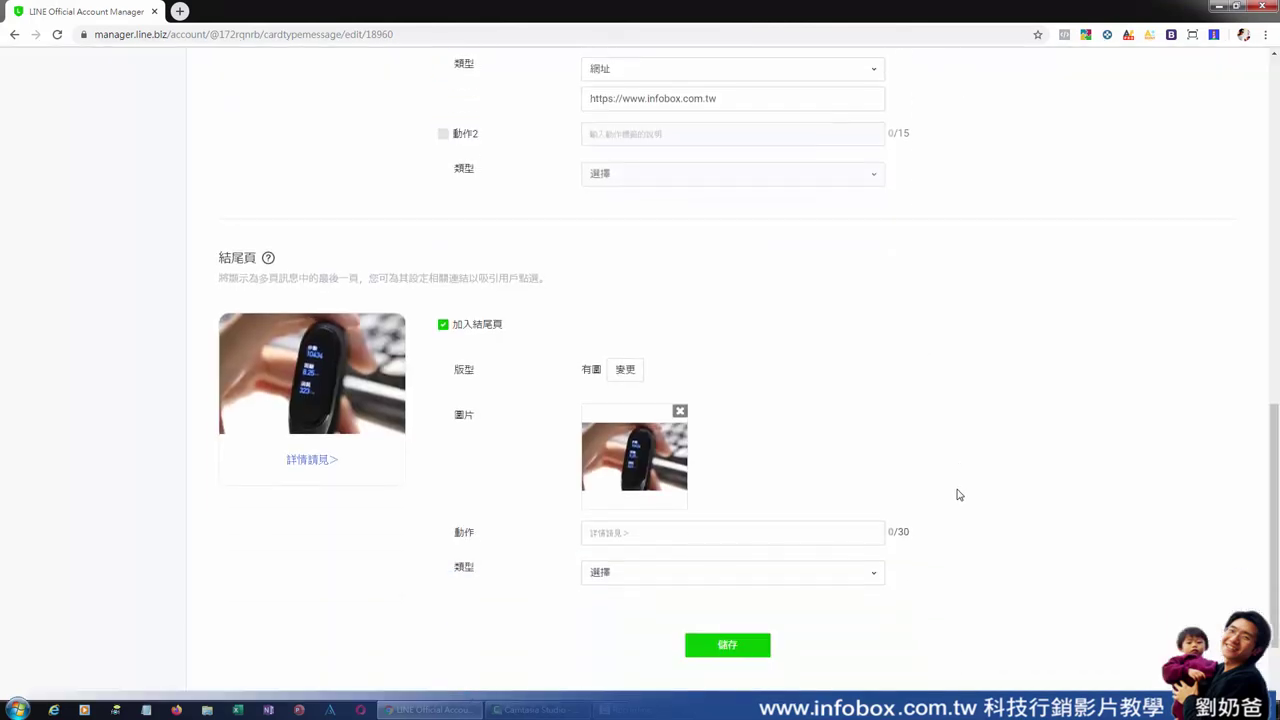
pyautogui.click(670, 433)
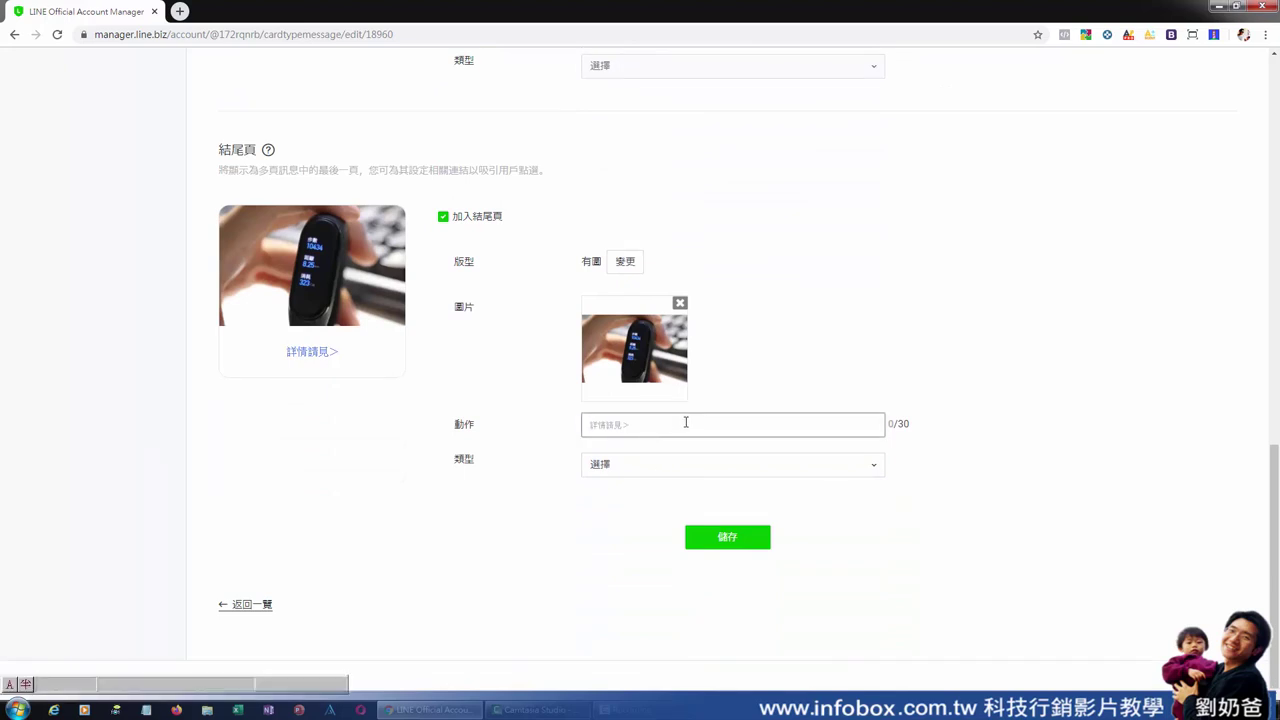
pyautogui.write('z')
pyautogui.press('BackSpace')
pyautogui.write('點擊連結')
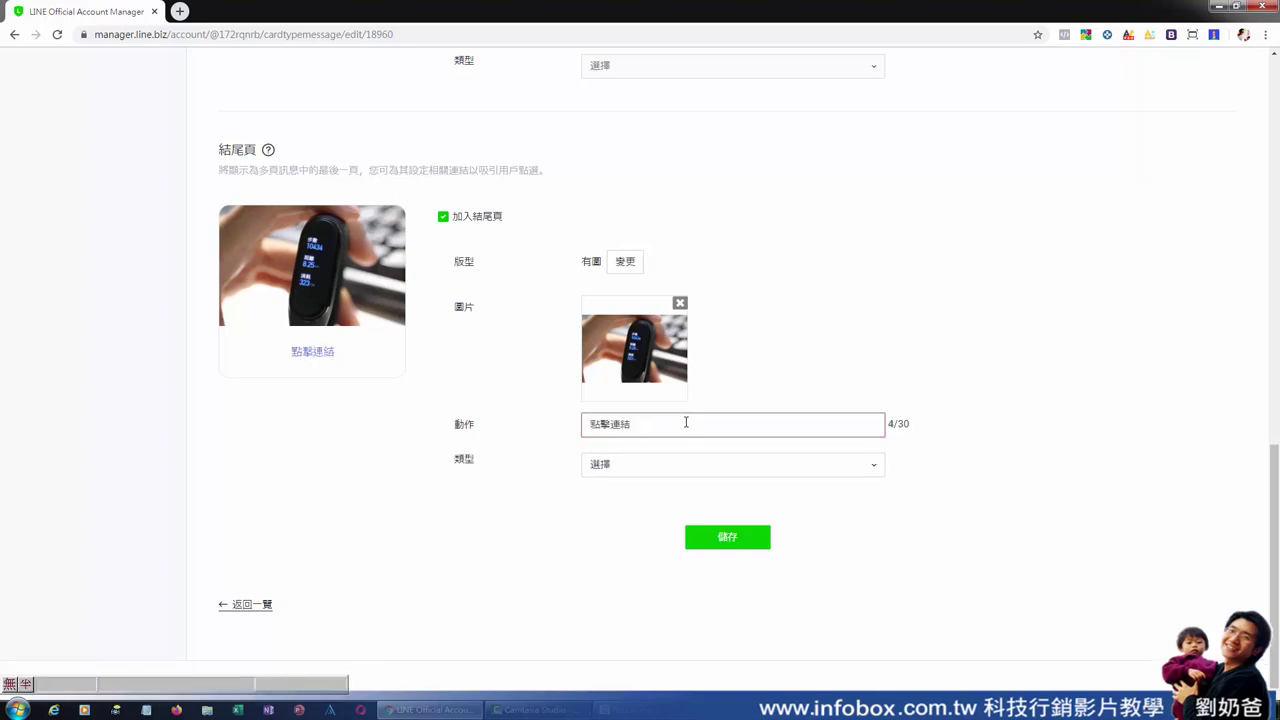
pyautogui.click(696, 467)
pyautogui.click(670, 519)
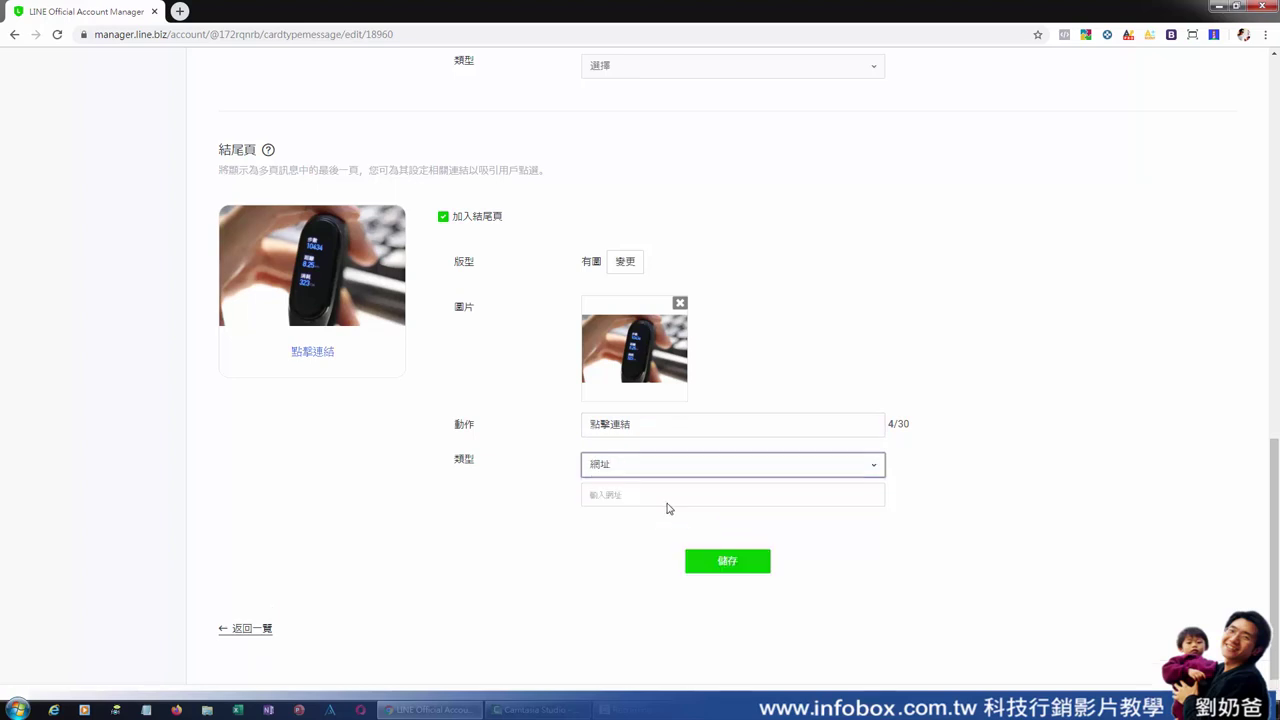
pyautogui.click(667, 498)
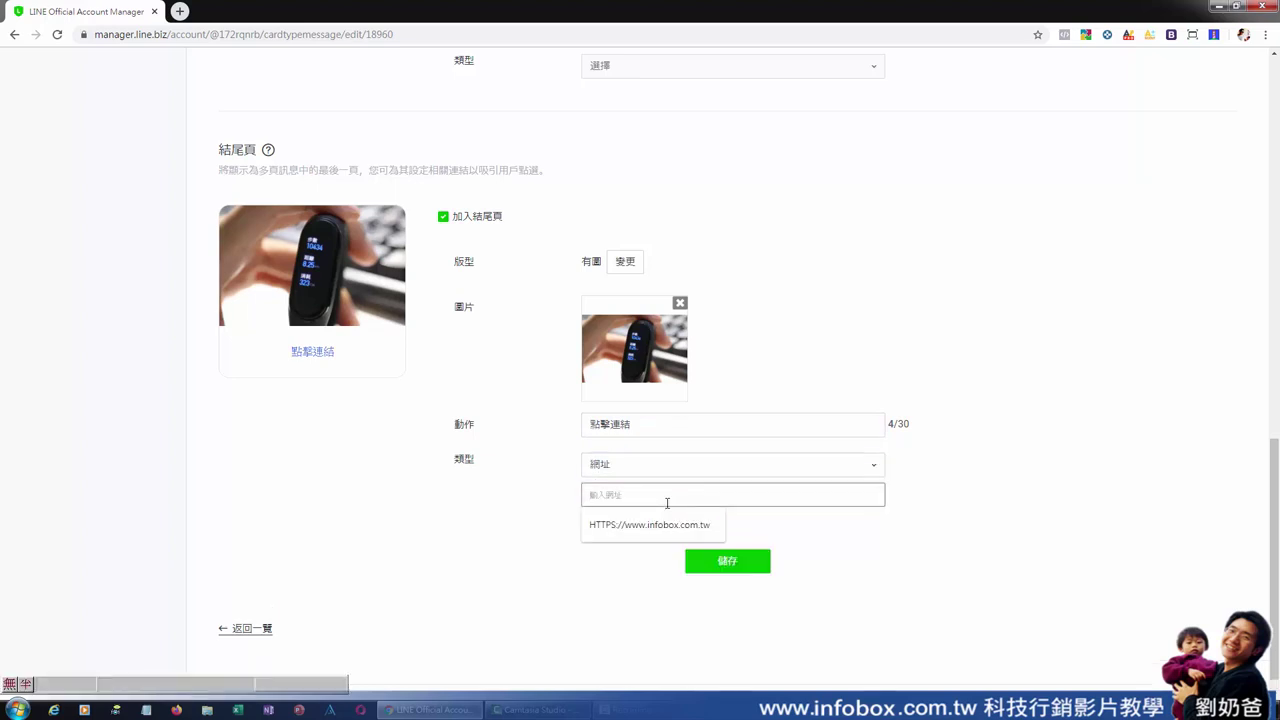
pyautogui.write('ht')
pyautogui.press('Escape')
pyautogui.press('shift')
pyautogui.write('https://www.infobox.co.tw')
pyautogui.press('BackSpace')
pyautogui.click(749, 563)
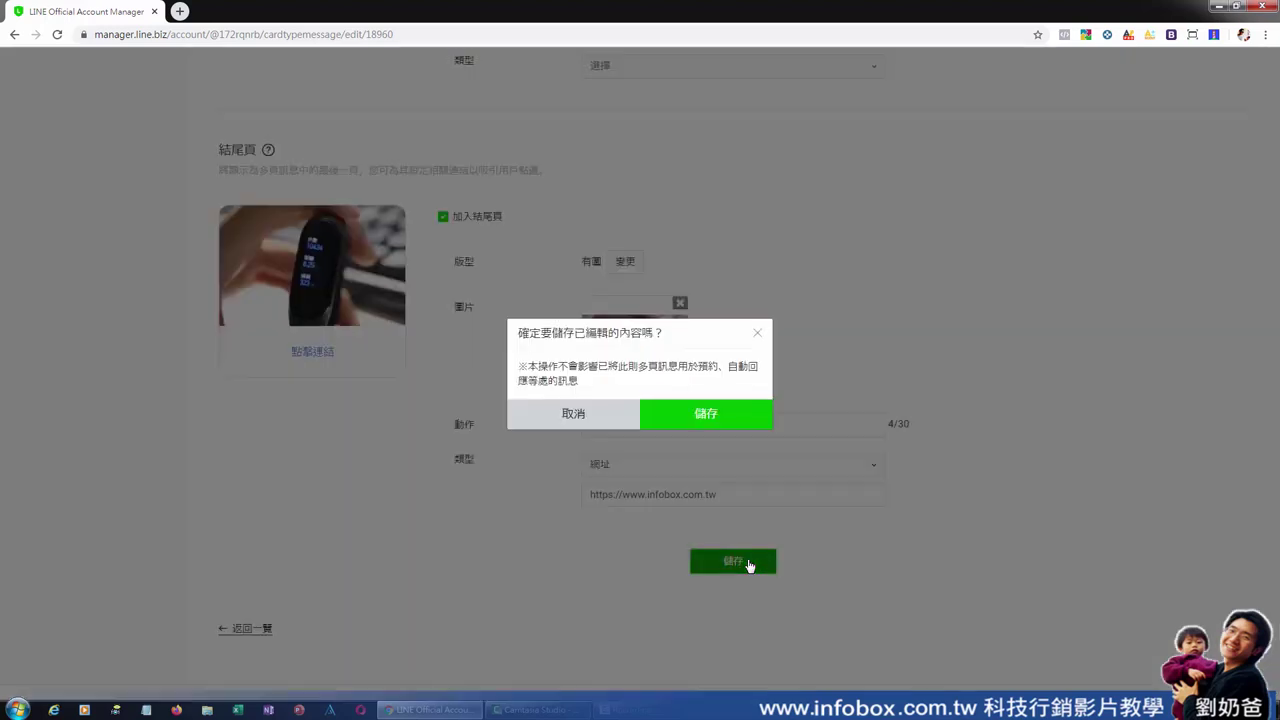
pyautogui.click(680, 418)
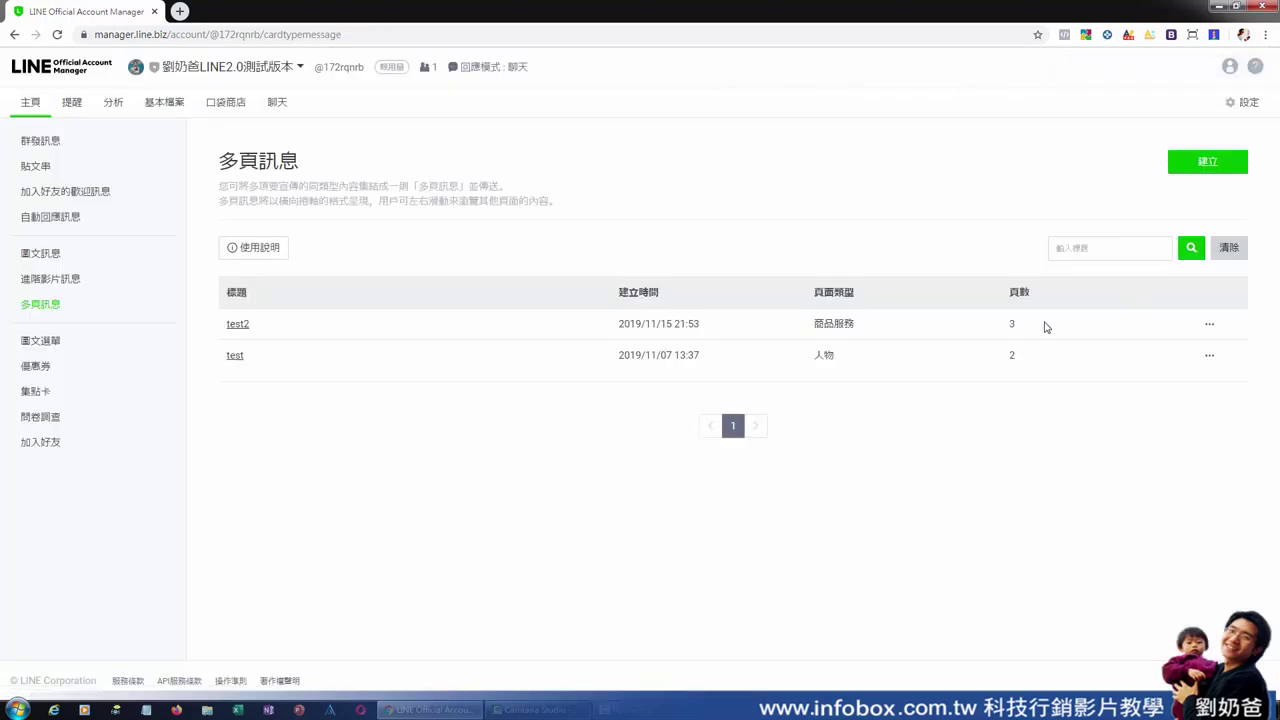
# Reopen the test2 message to review its pages and 結尾頁 settings, and return to the 多頁訊息 list
pyautogui.click(236, 325)
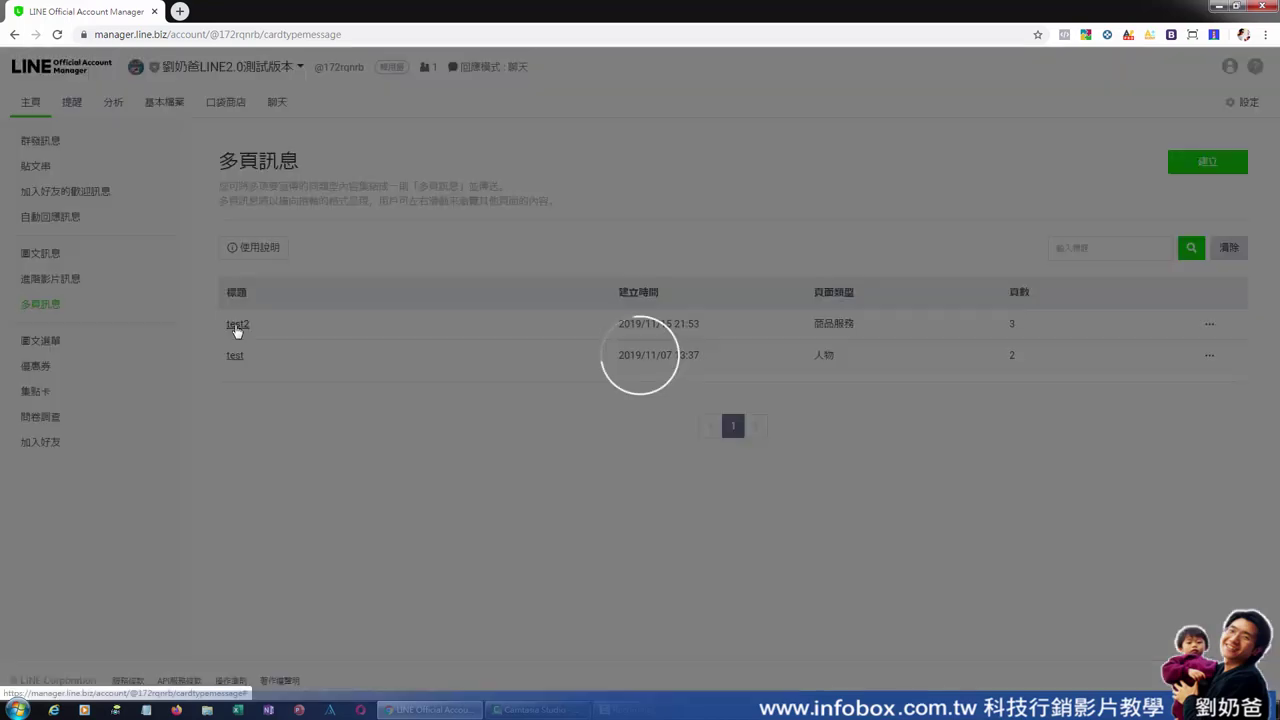
pyautogui.scroll(-4, 828, 360)
pyautogui.scroll(-5, 828, 360)
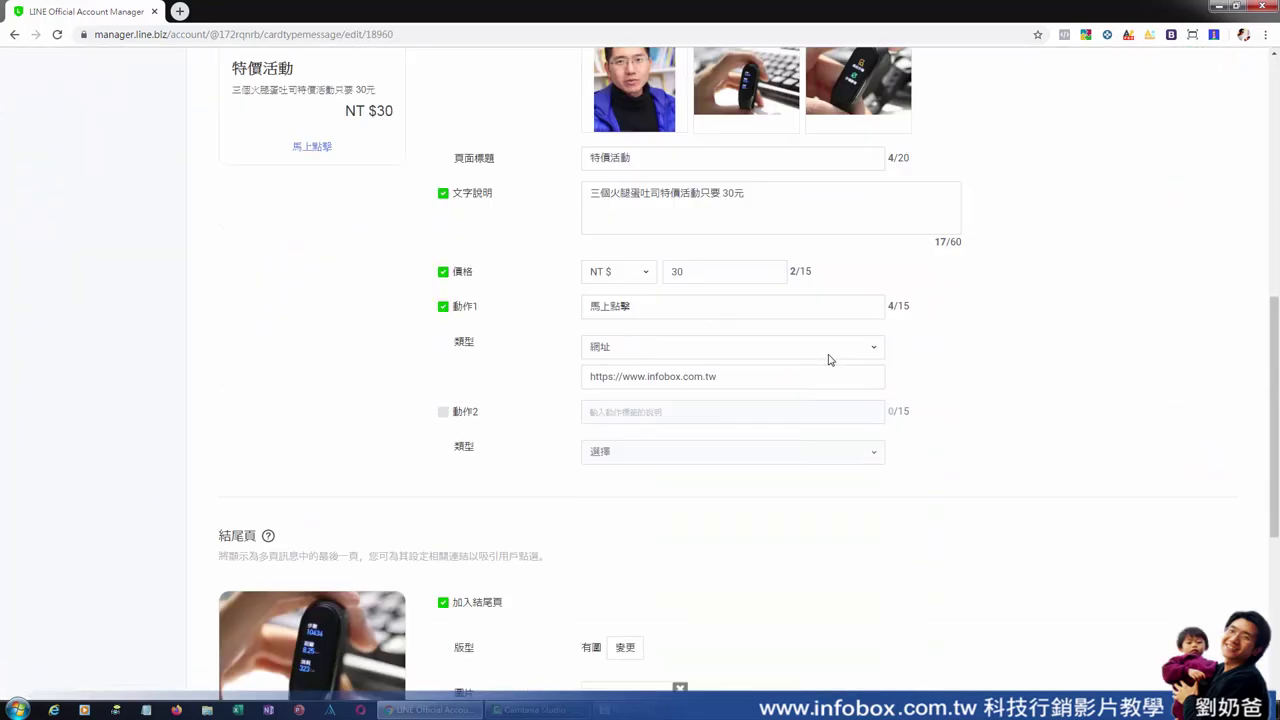
pyautogui.scroll(-2, 828, 360)
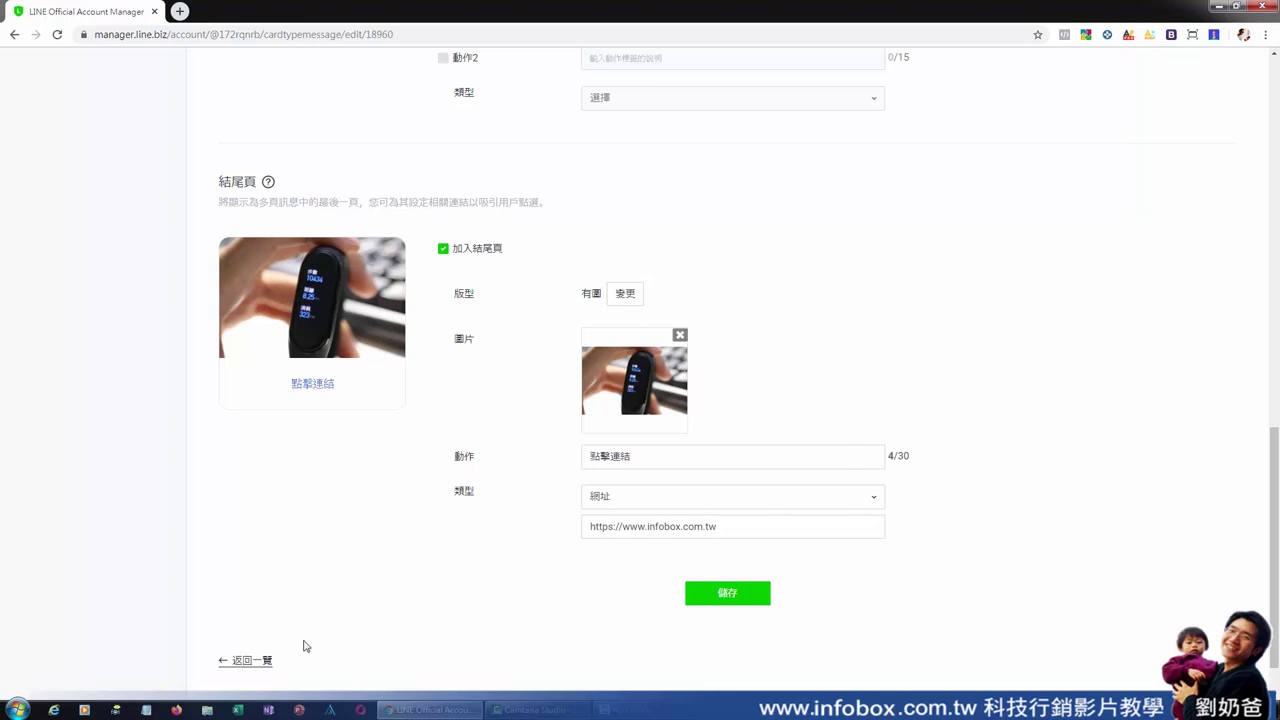
pyautogui.click(252, 661)
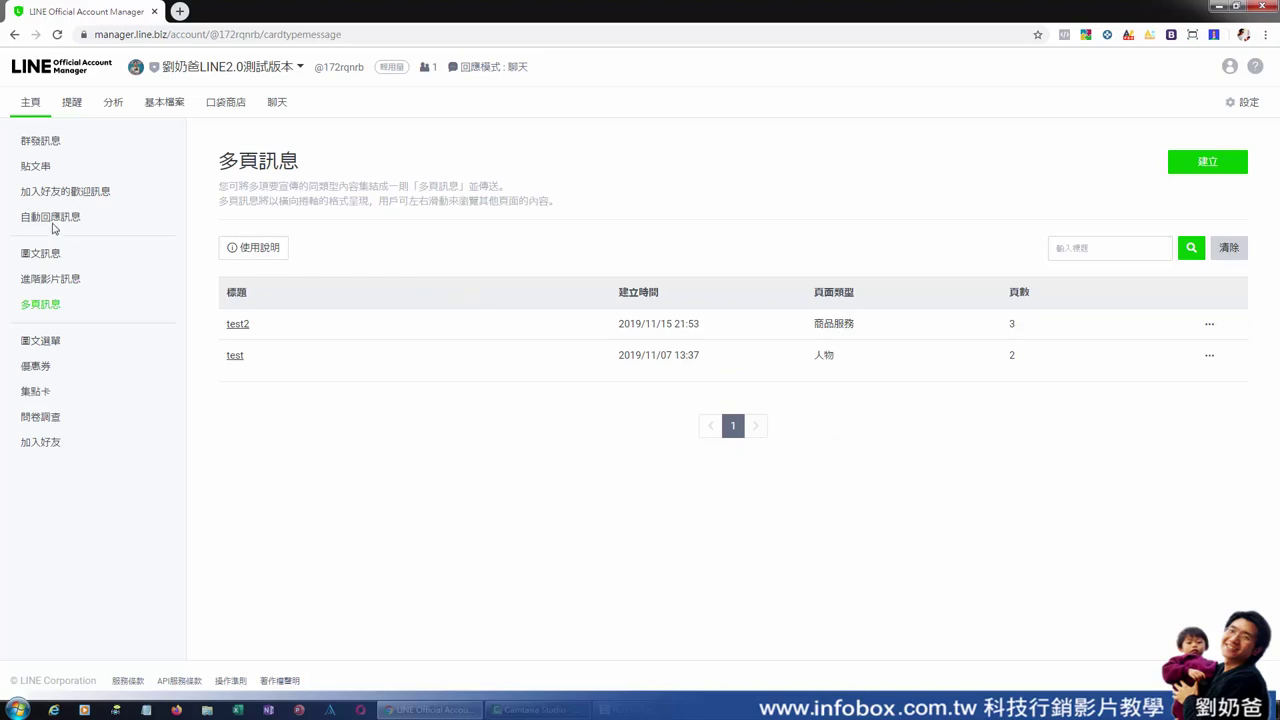
# Start a new 群發訊息 and go to its message content editor
pyautogui.click(52, 140)
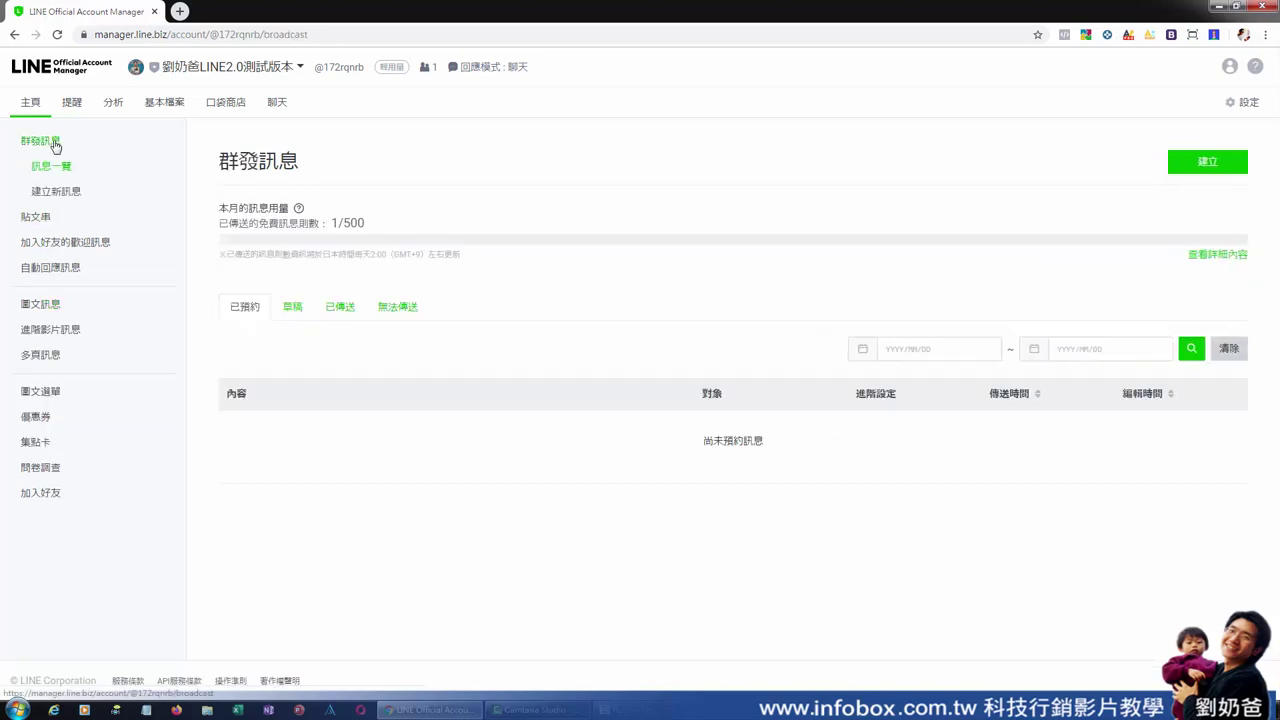
pyautogui.click(1212, 164)
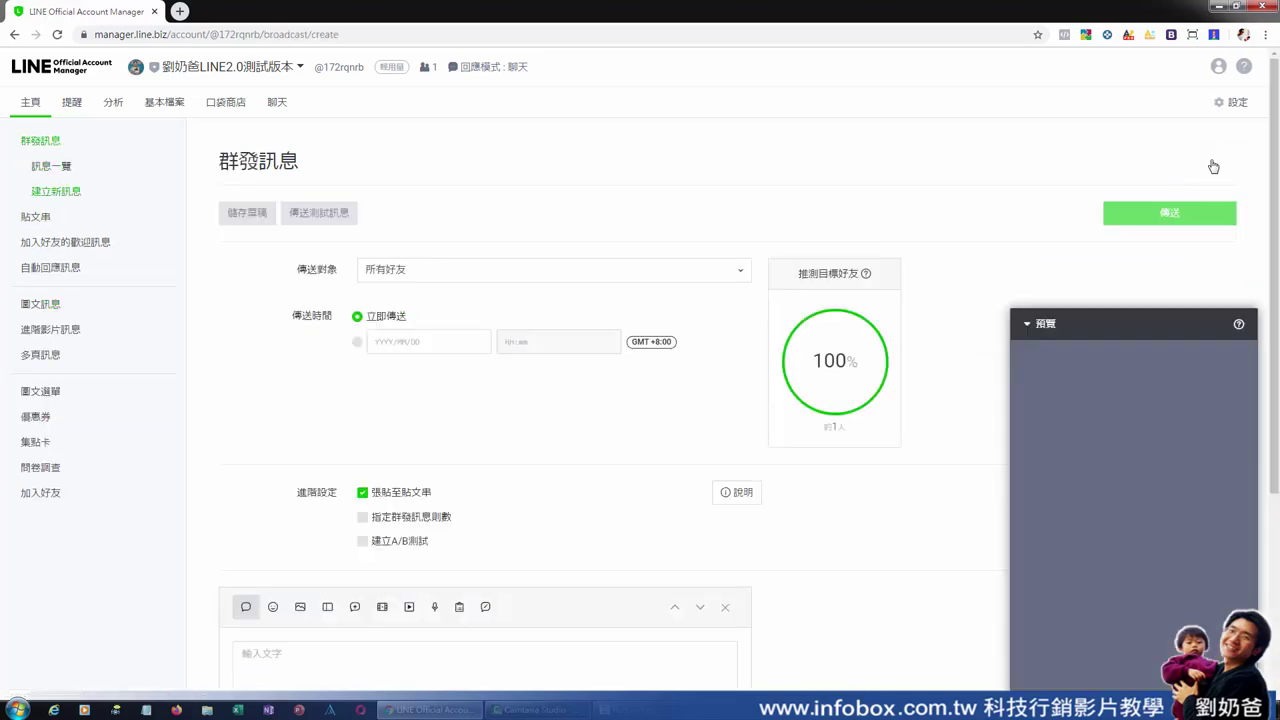
pyautogui.scroll(-1, 620, 360)
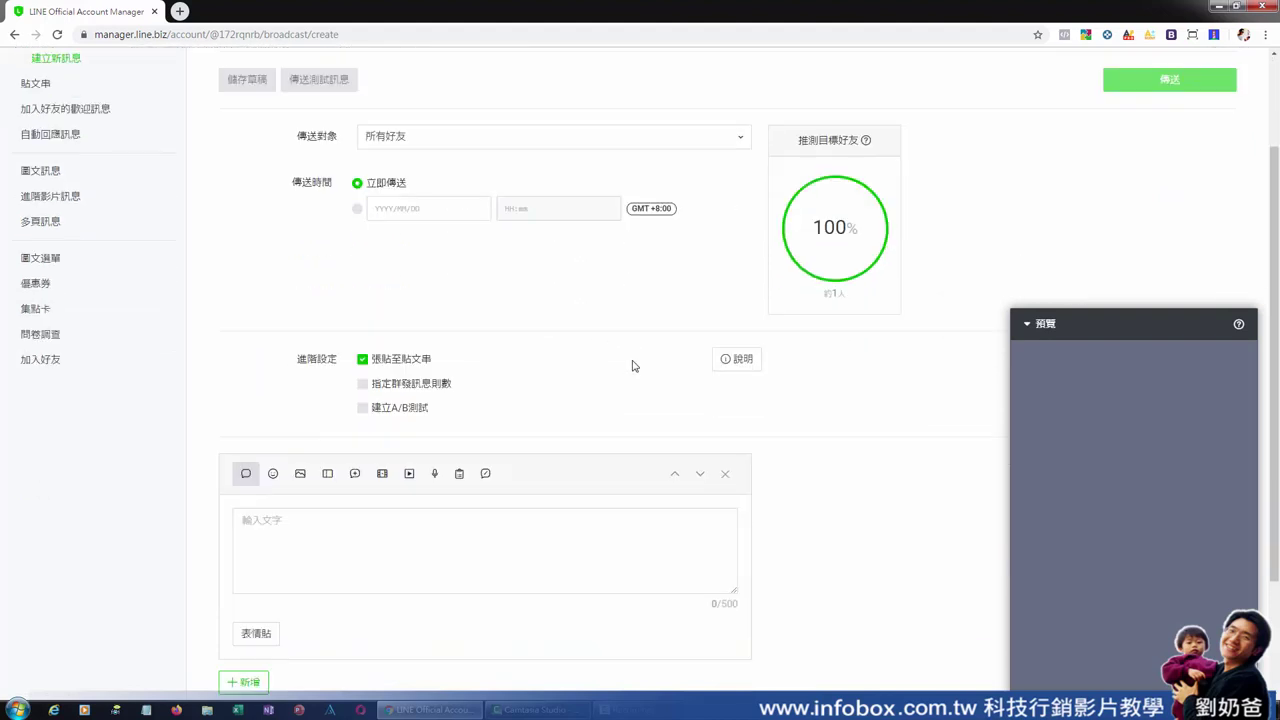
pyautogui.scroll(-1, 632, 366)
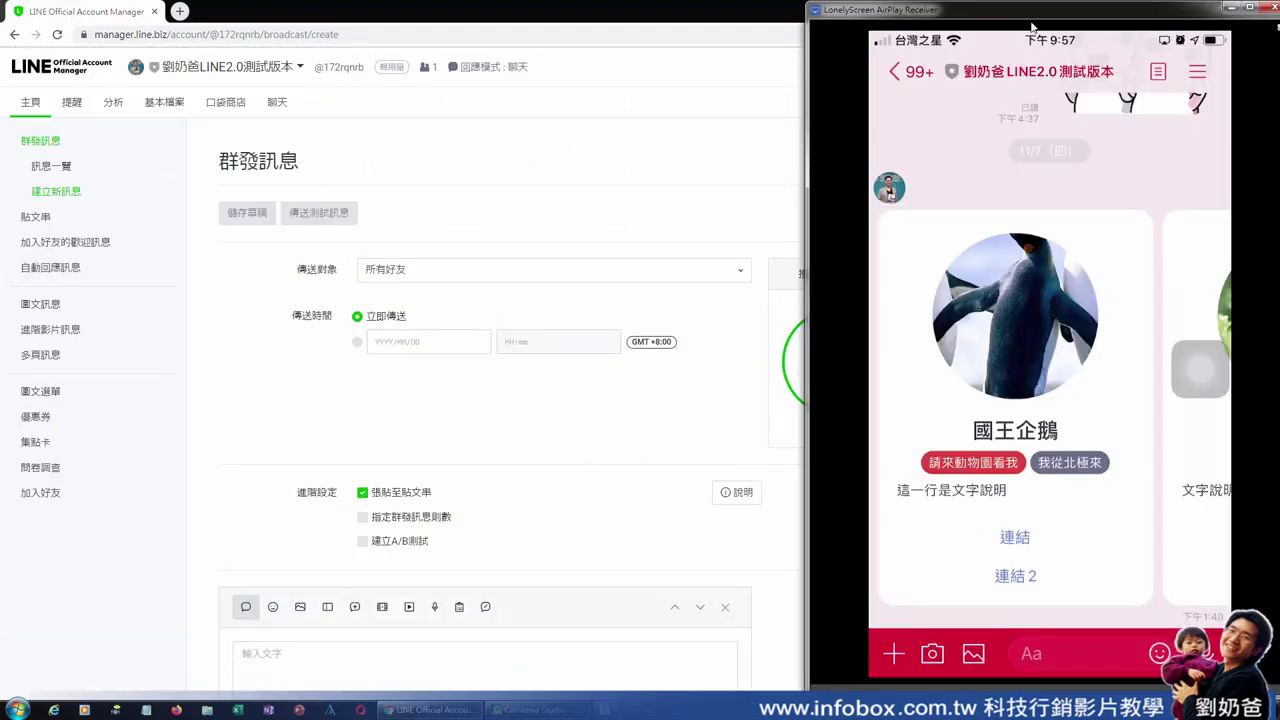
# Arrange the LonelyScreen phone mirror and the browser side by side, with the browser filling the left half of the screen
pyautogui.moveTo(1029, 18)
pyautogui.mouseDown()
pyautogui.moveTo(972, 18)
pyautogui.moveTo(1016, 18)
pyautogui.mouseUp()
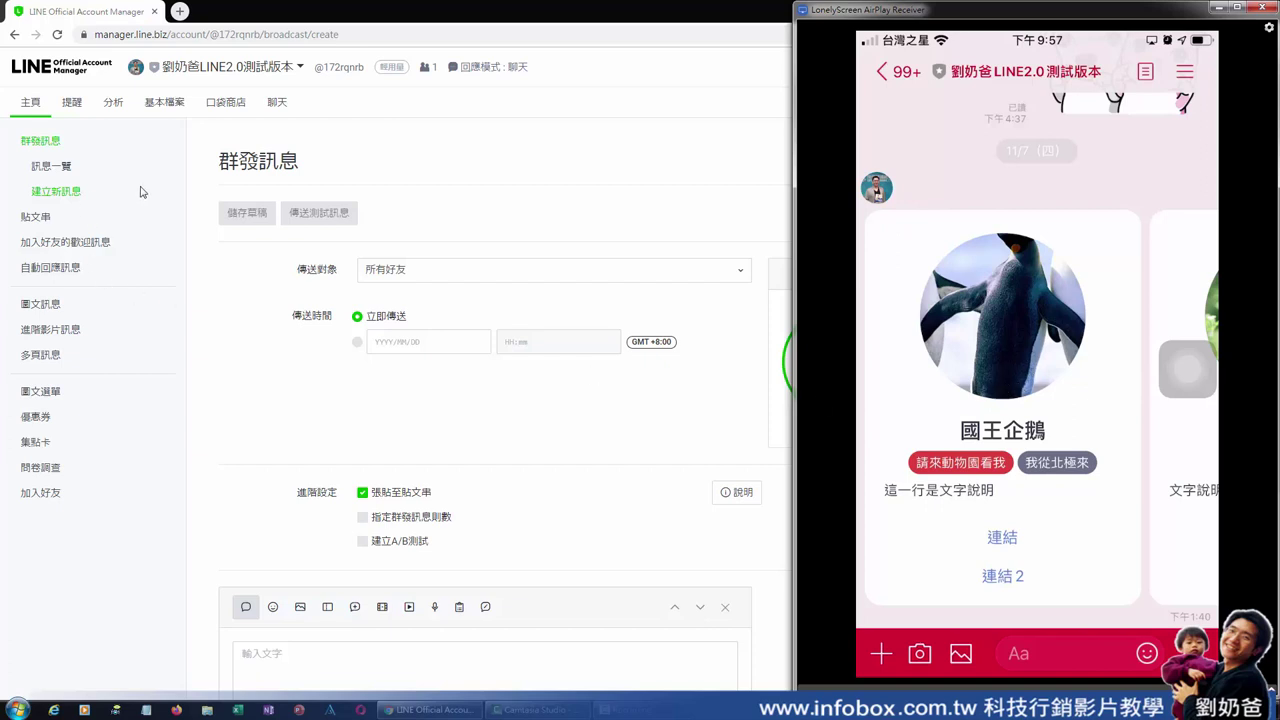
pyautogui.moveTo(1041, 14); pyautogui.dragTo(1057, 48)
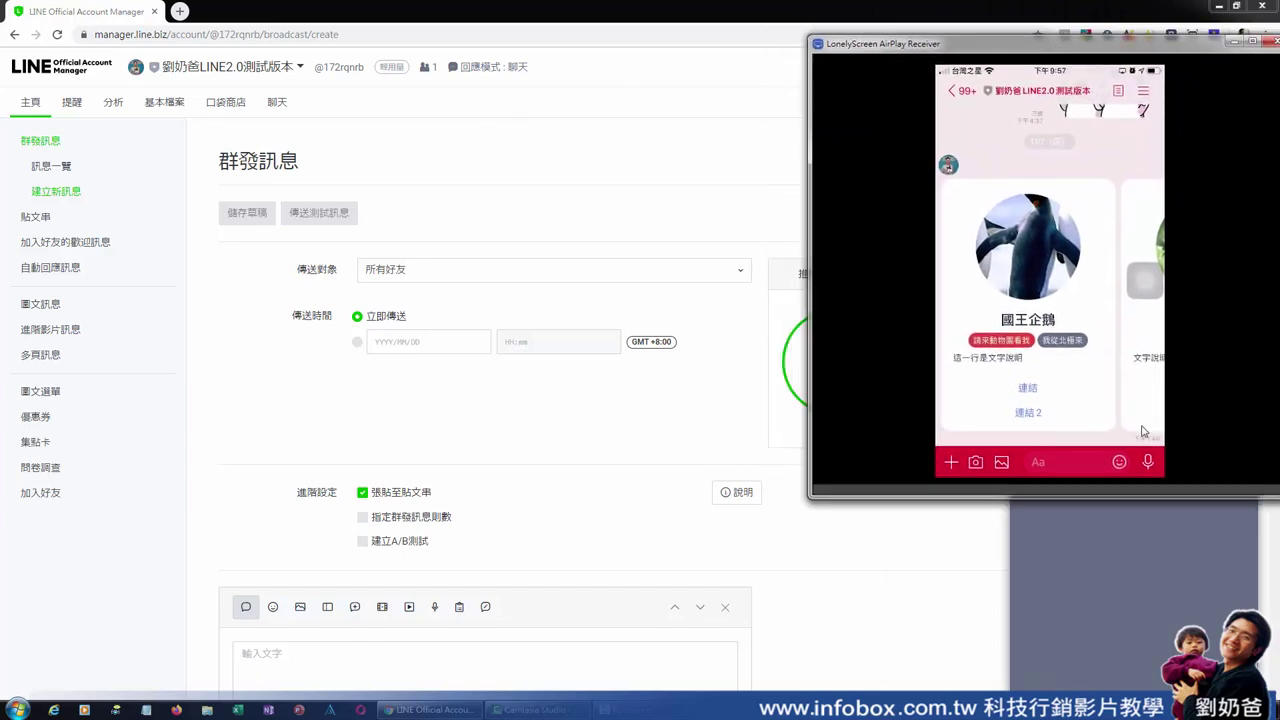
pyautogui.moveTo(1192, 499); pyautogui.dragTo(1192, 688)
pyautogui.click(763, 33)
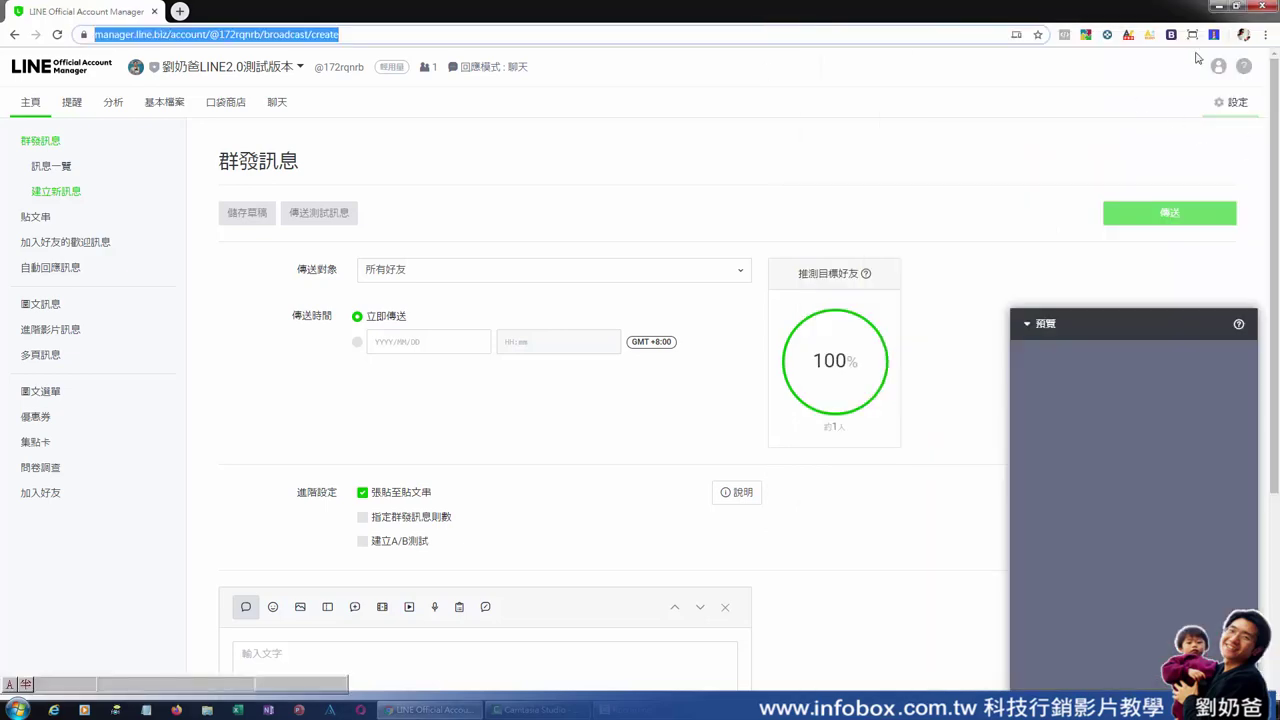
pyautogui.moveTo(1188, 14); pyautogui.dragTo(4, 40)
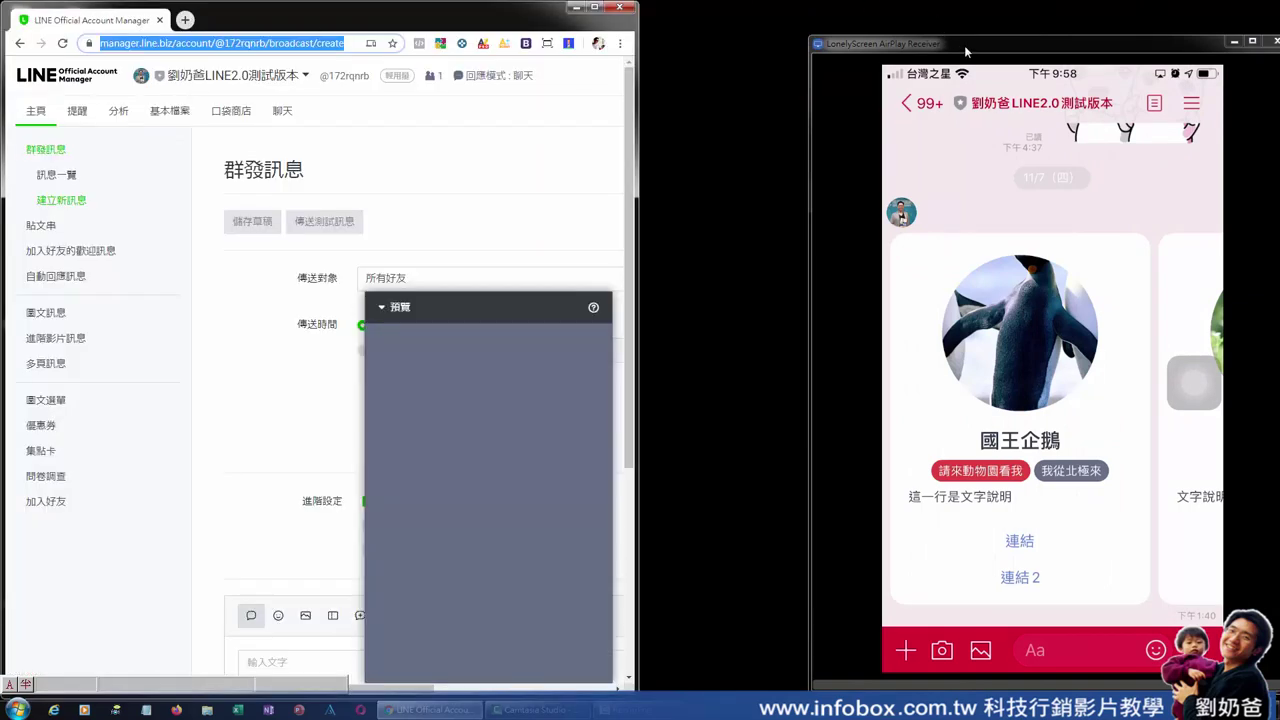